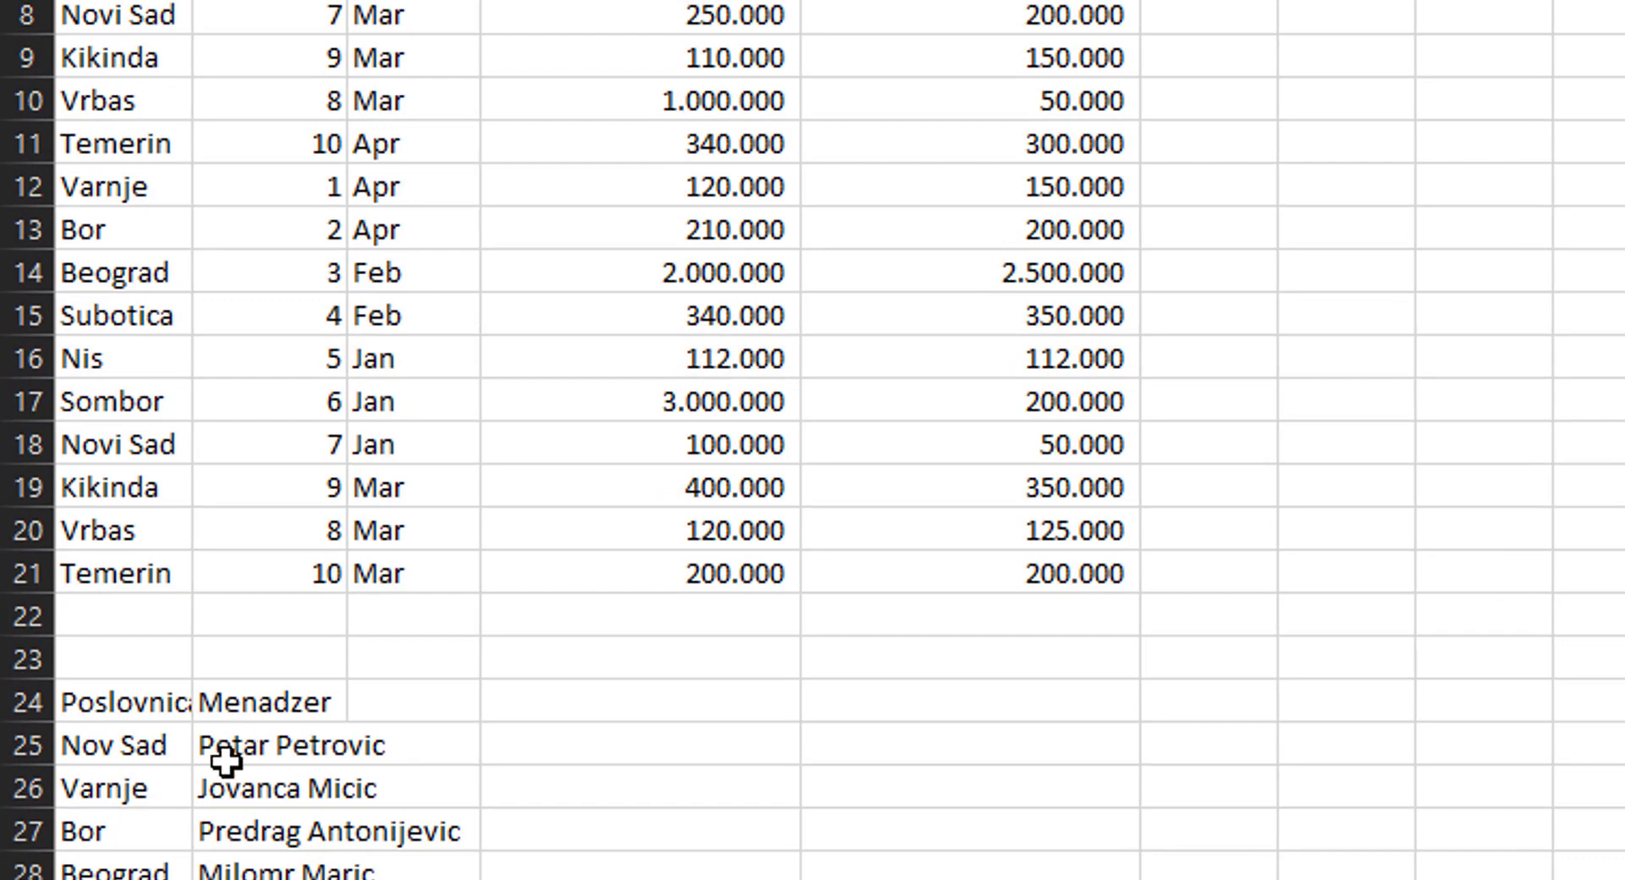
- Widen column B to fit the manager names listed from B25 down
{"action": "left_click", "coordinate": [226, 760]}
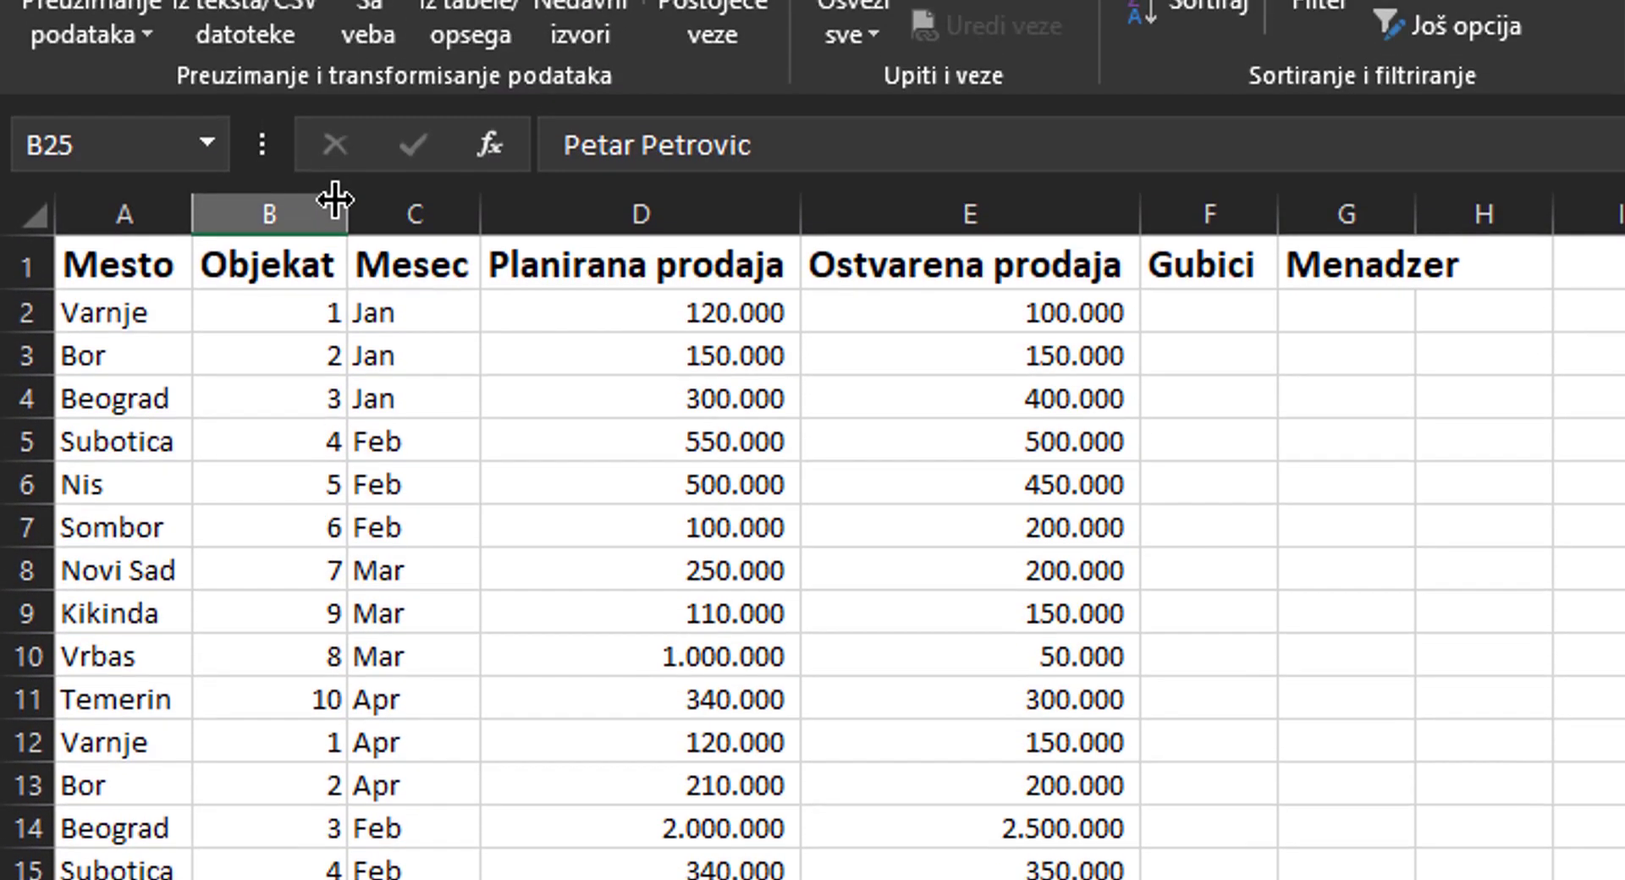
{"action": "left_click_drag", "start_coordinate": [333, 211], "coordinate": [493, 211]}
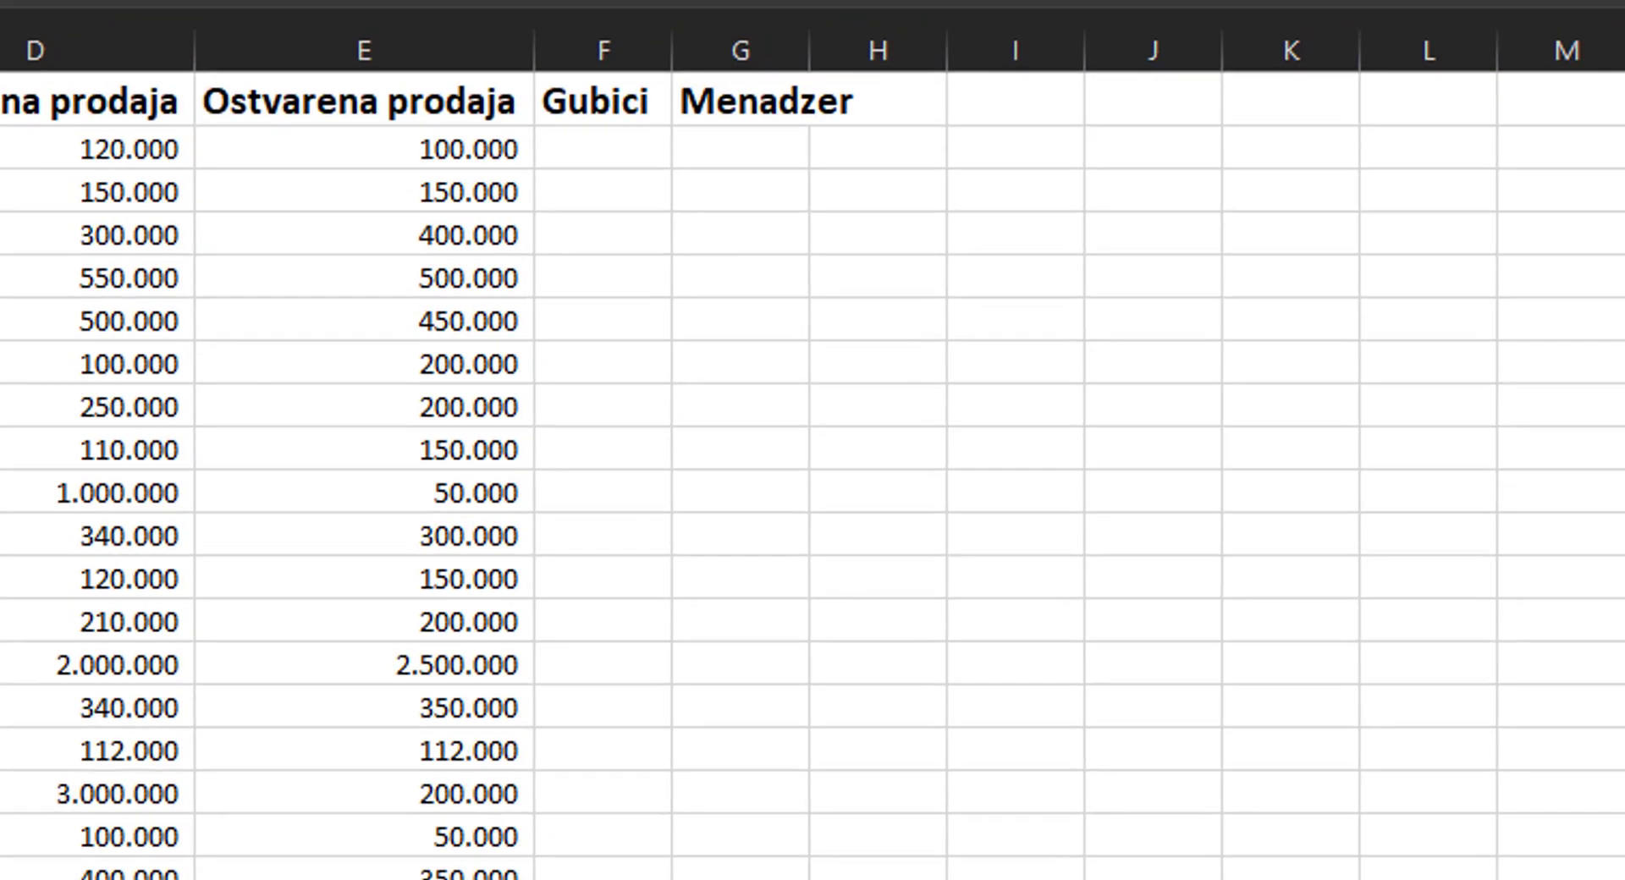
{"action": "left_click", "coordinate": [722, 104]}
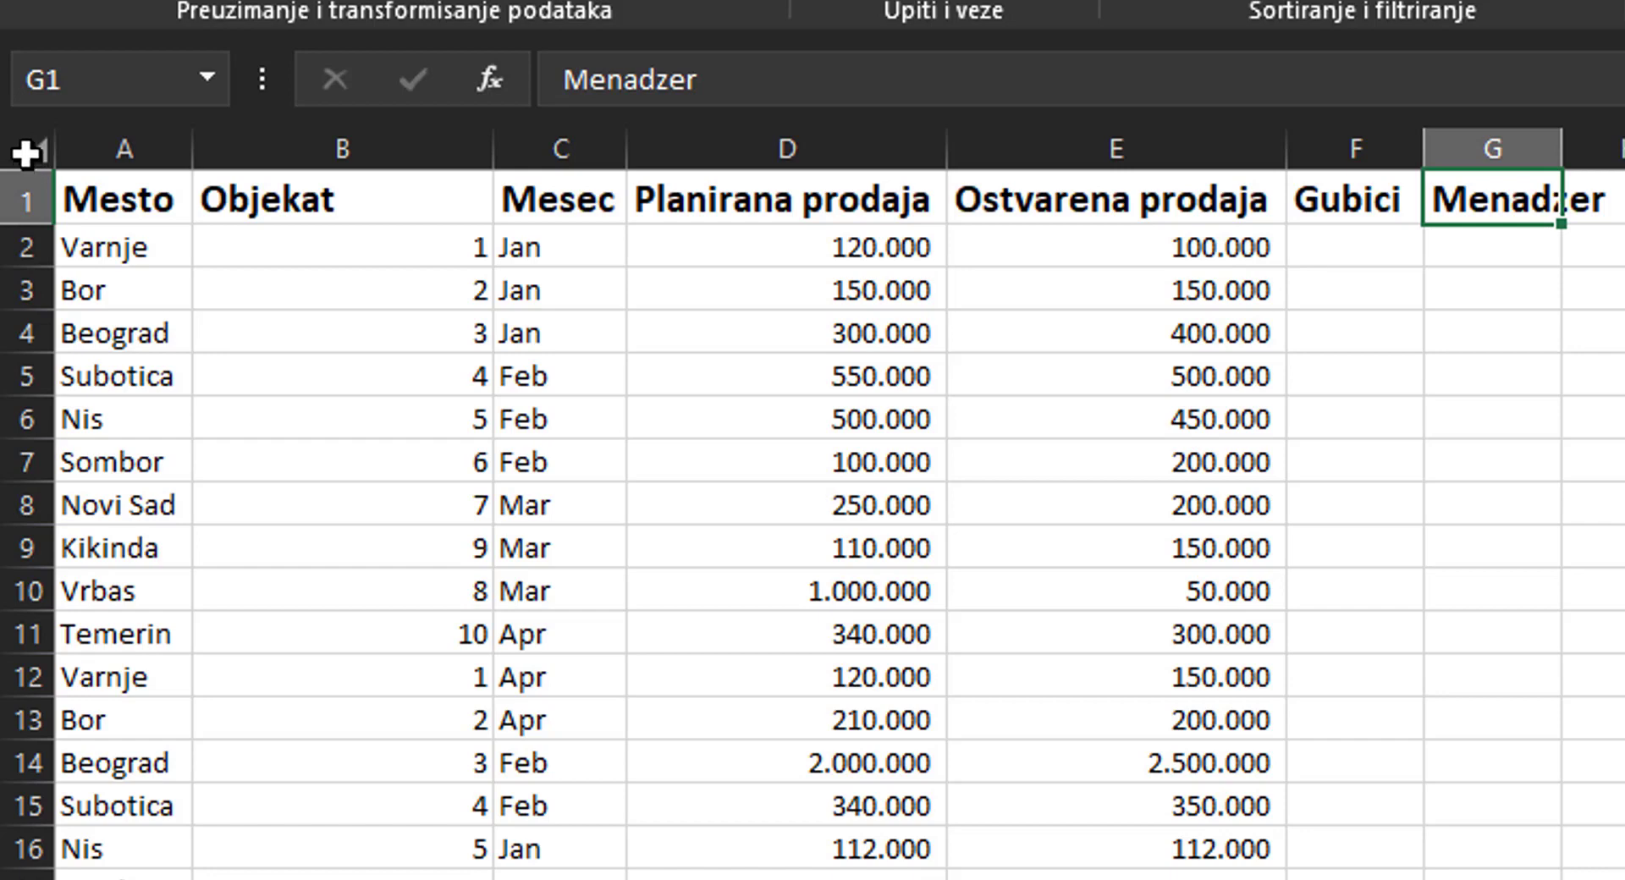
- Select the whole sheet and AutoFit all columns to their contents
{"action": "left_click", "coordinate": [27, 155]}
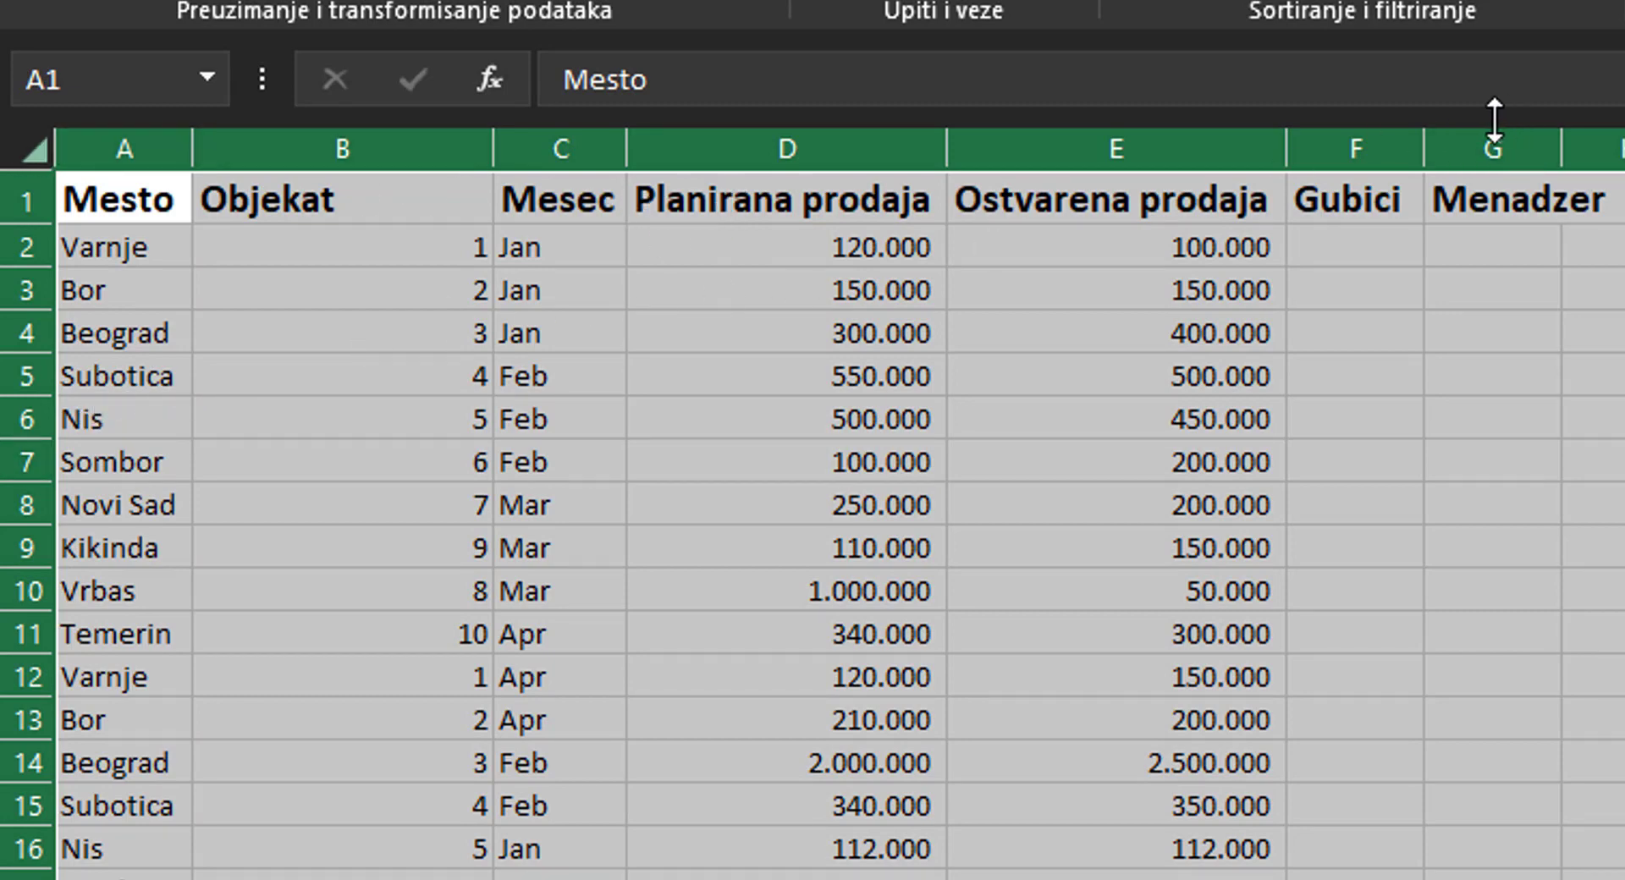
{"action": "double_click", "coordinate": [1423, 149]}
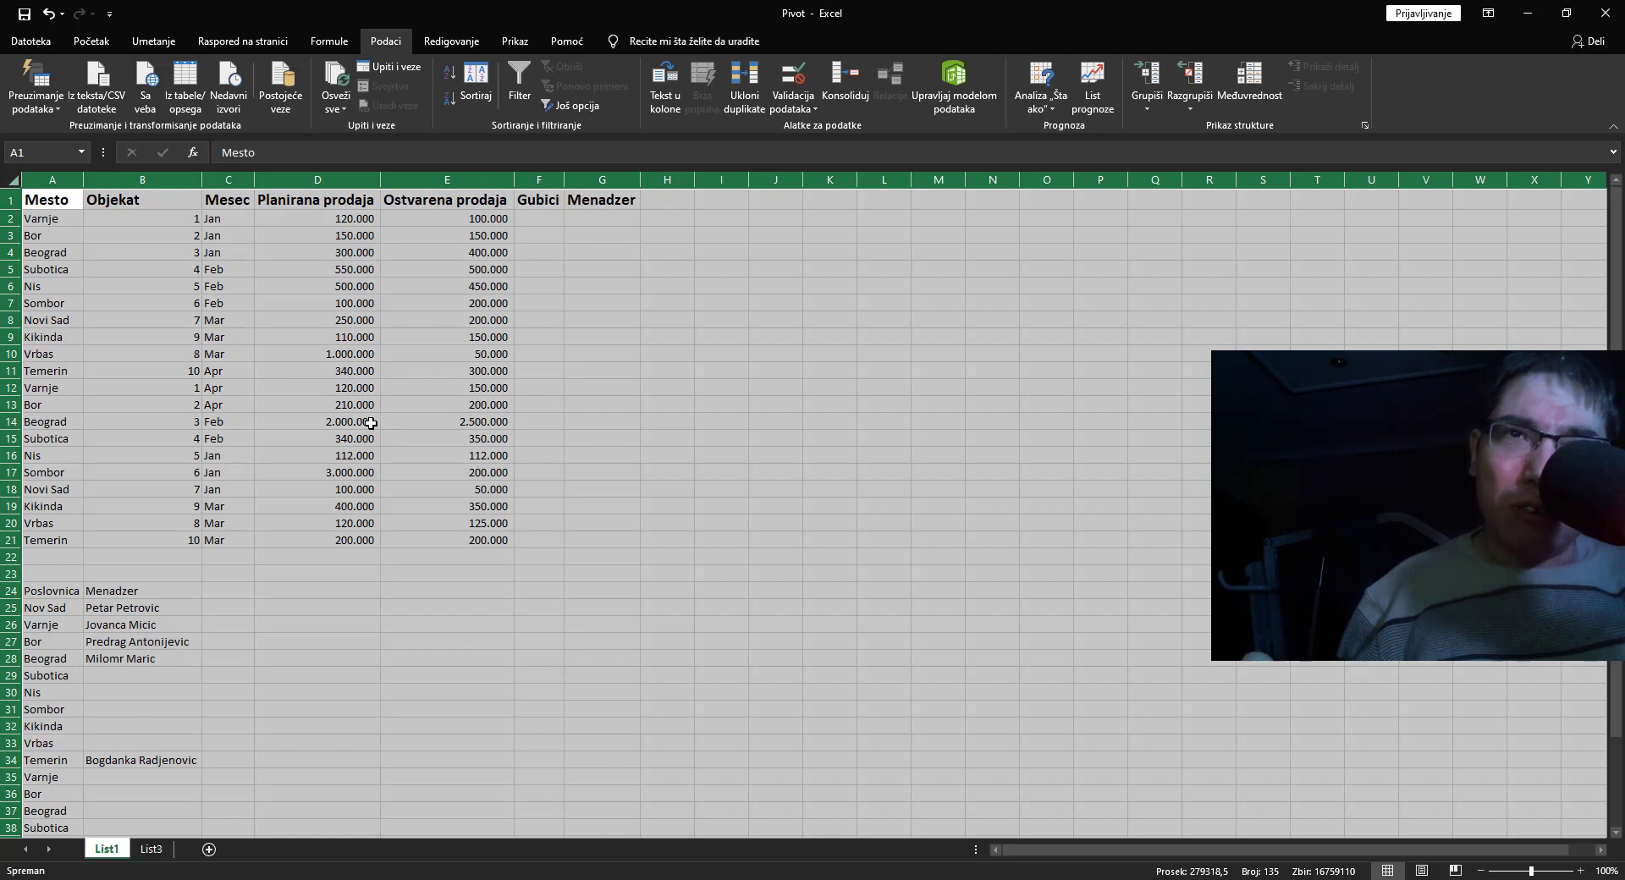
{"action": "left_click", "coordinate": [541, 219]}
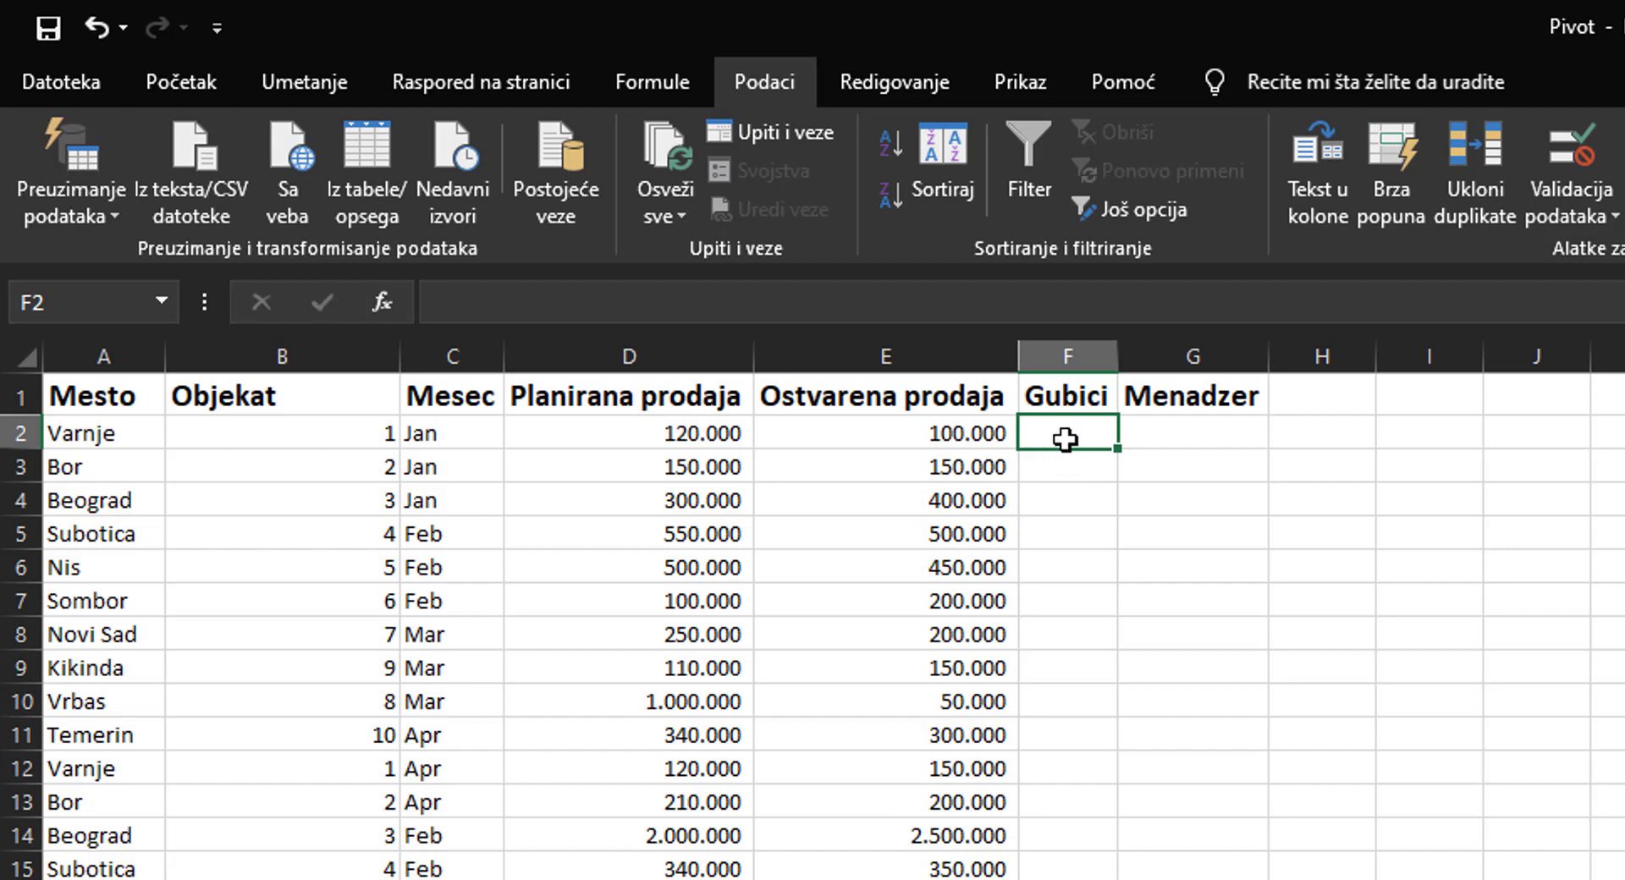
- Enter the trial loss formula =D2-E2 in F2, then delete it again
{"action": "type", "text": "="}
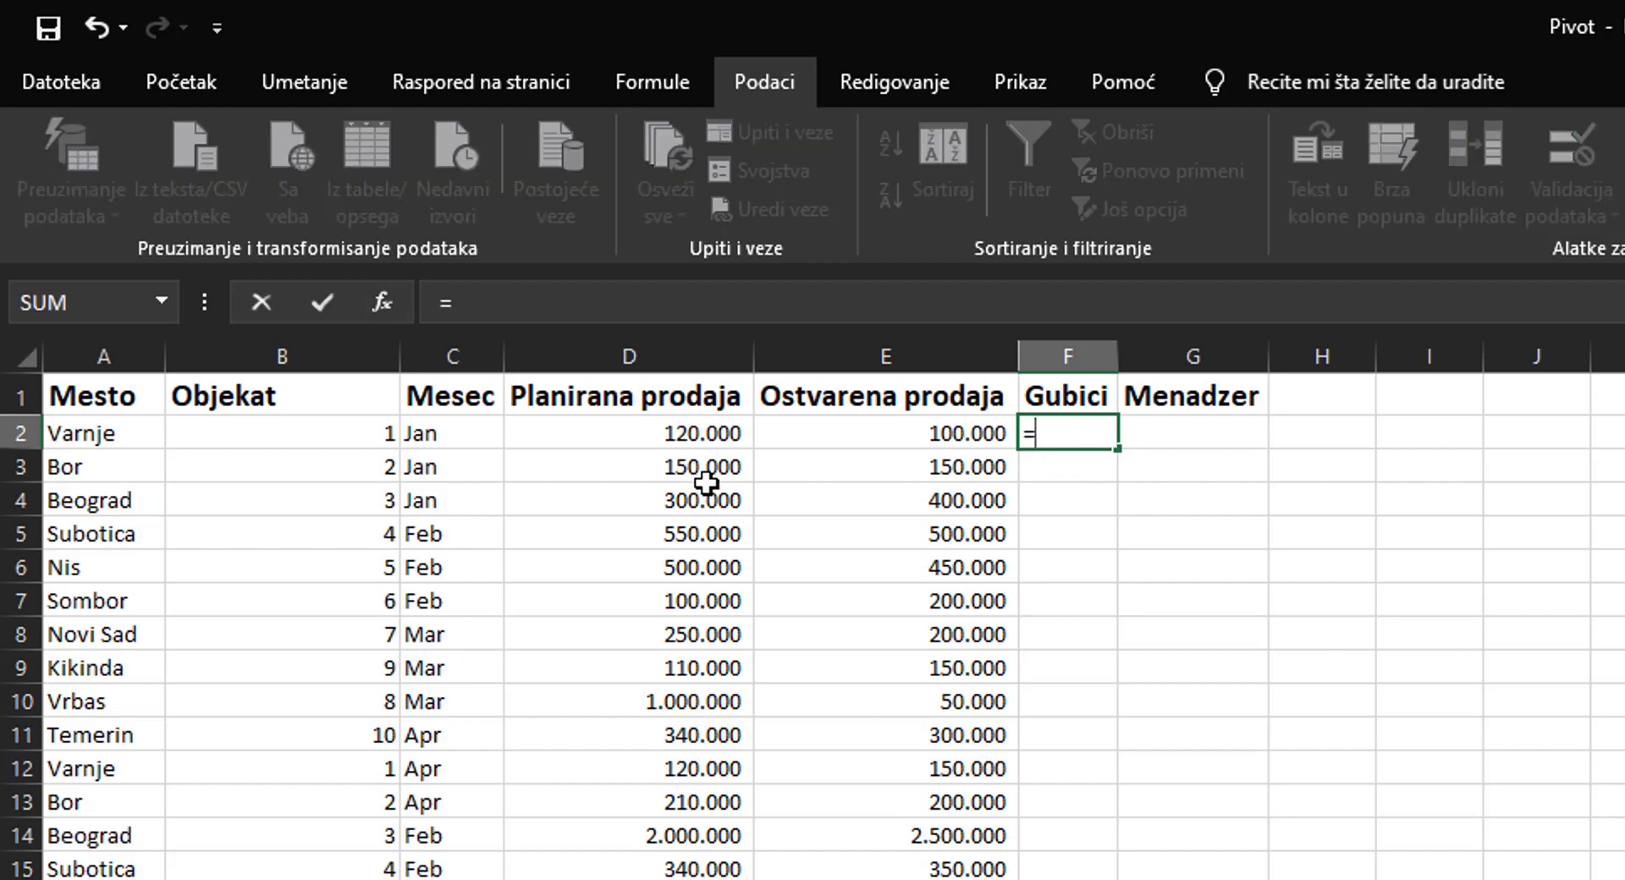
{"action": "left_click", "coordinate": [663, 437]}
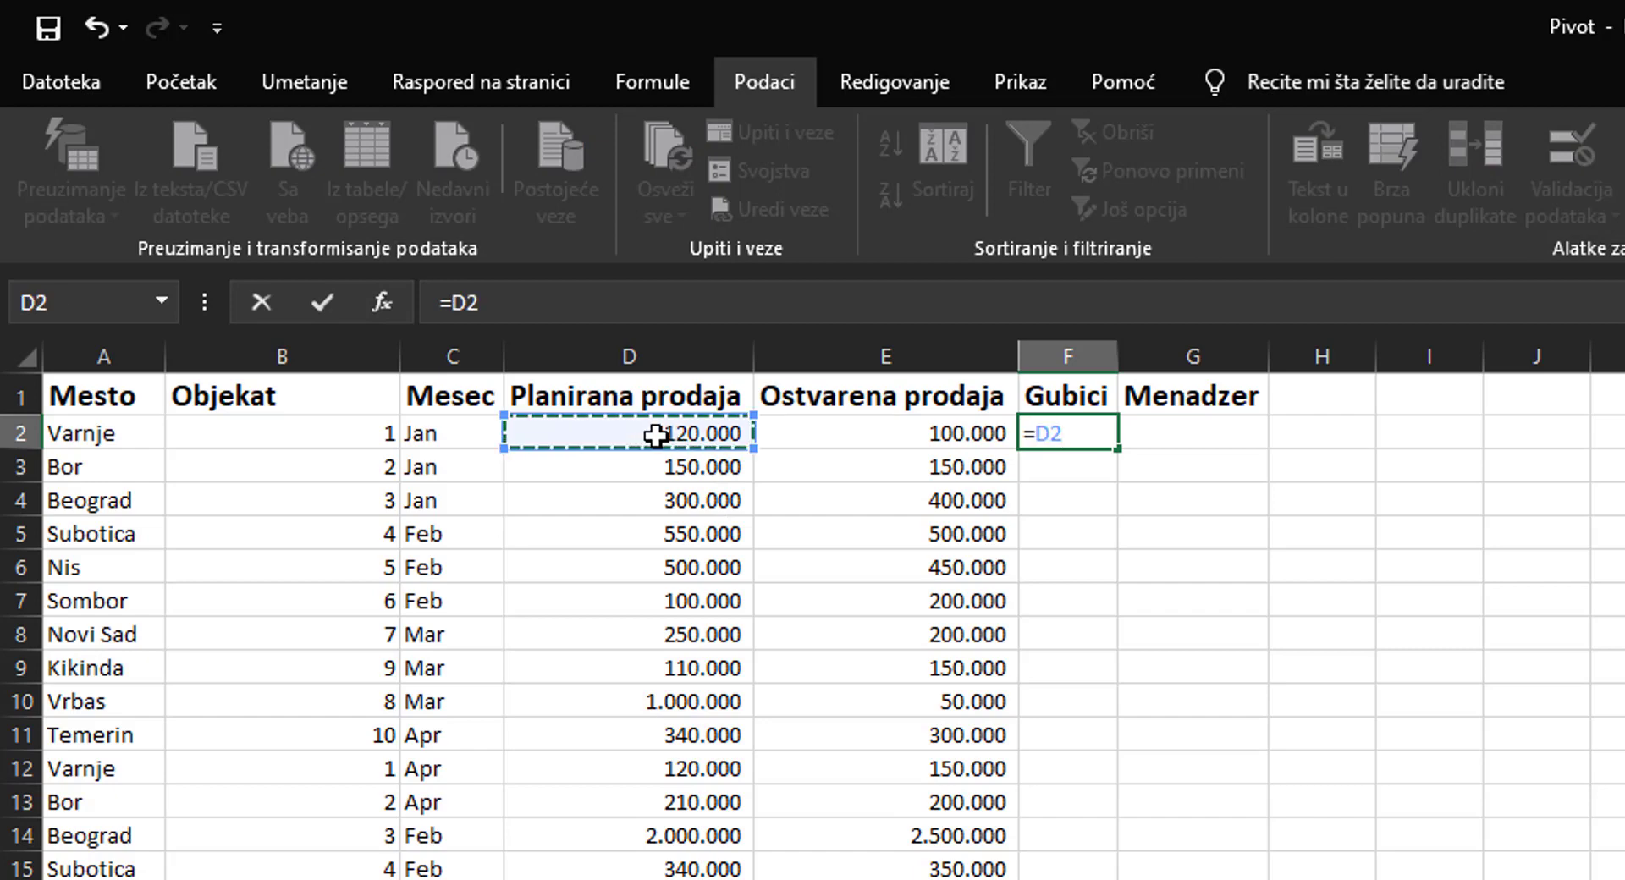
{"action": "type", "text": "-"}
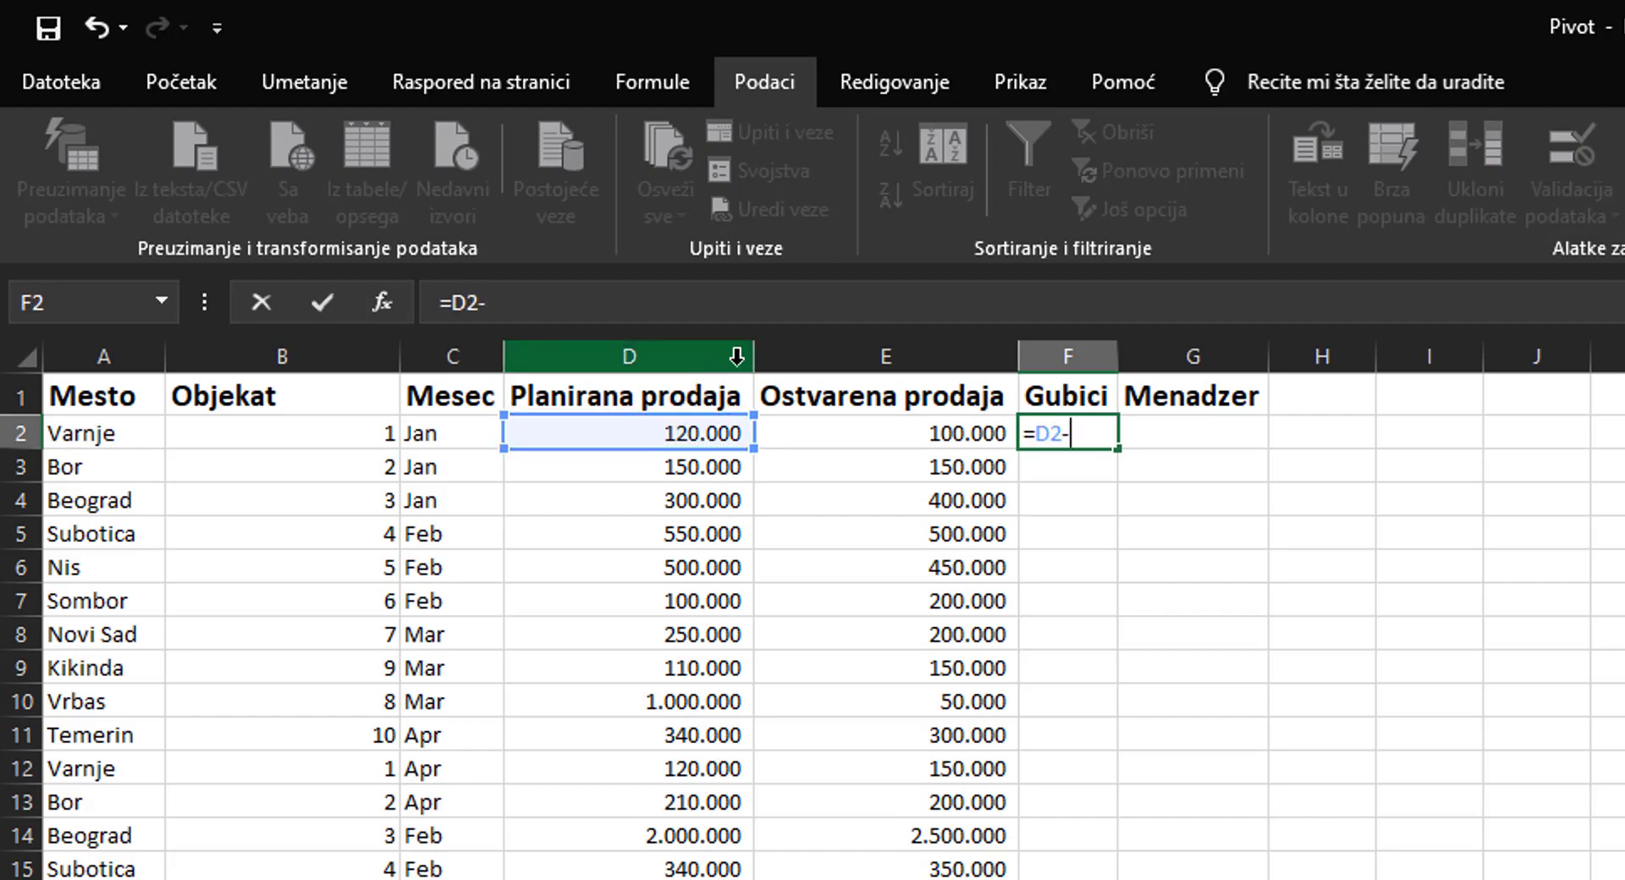
{"action": "left_click", "coordinate": [844, 432]}
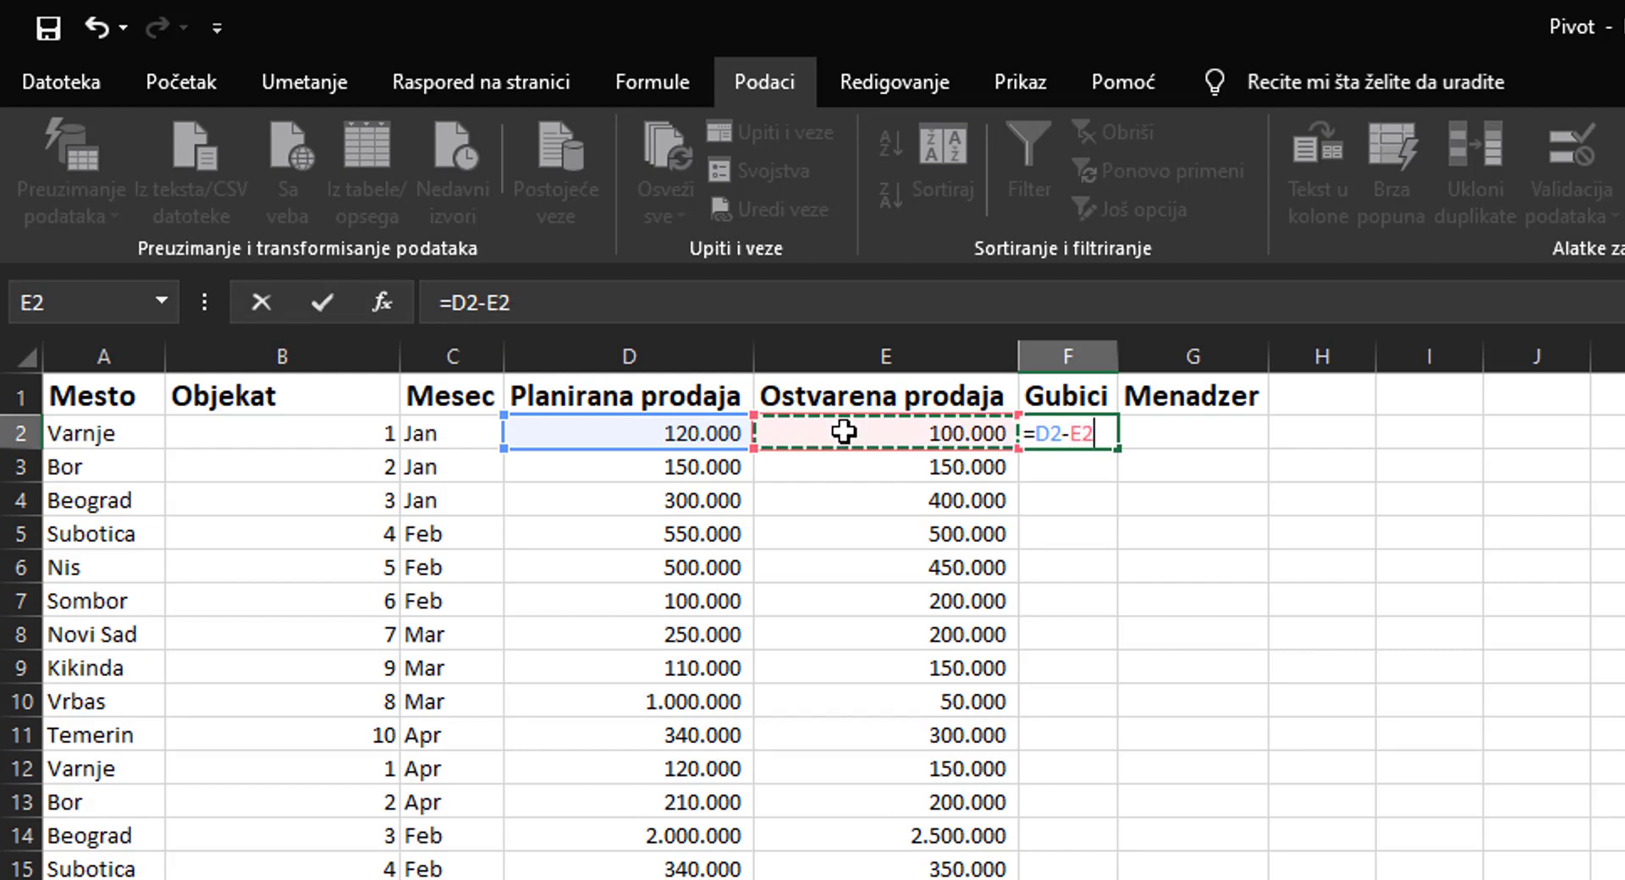
{"action": "key", "text": "Return"}
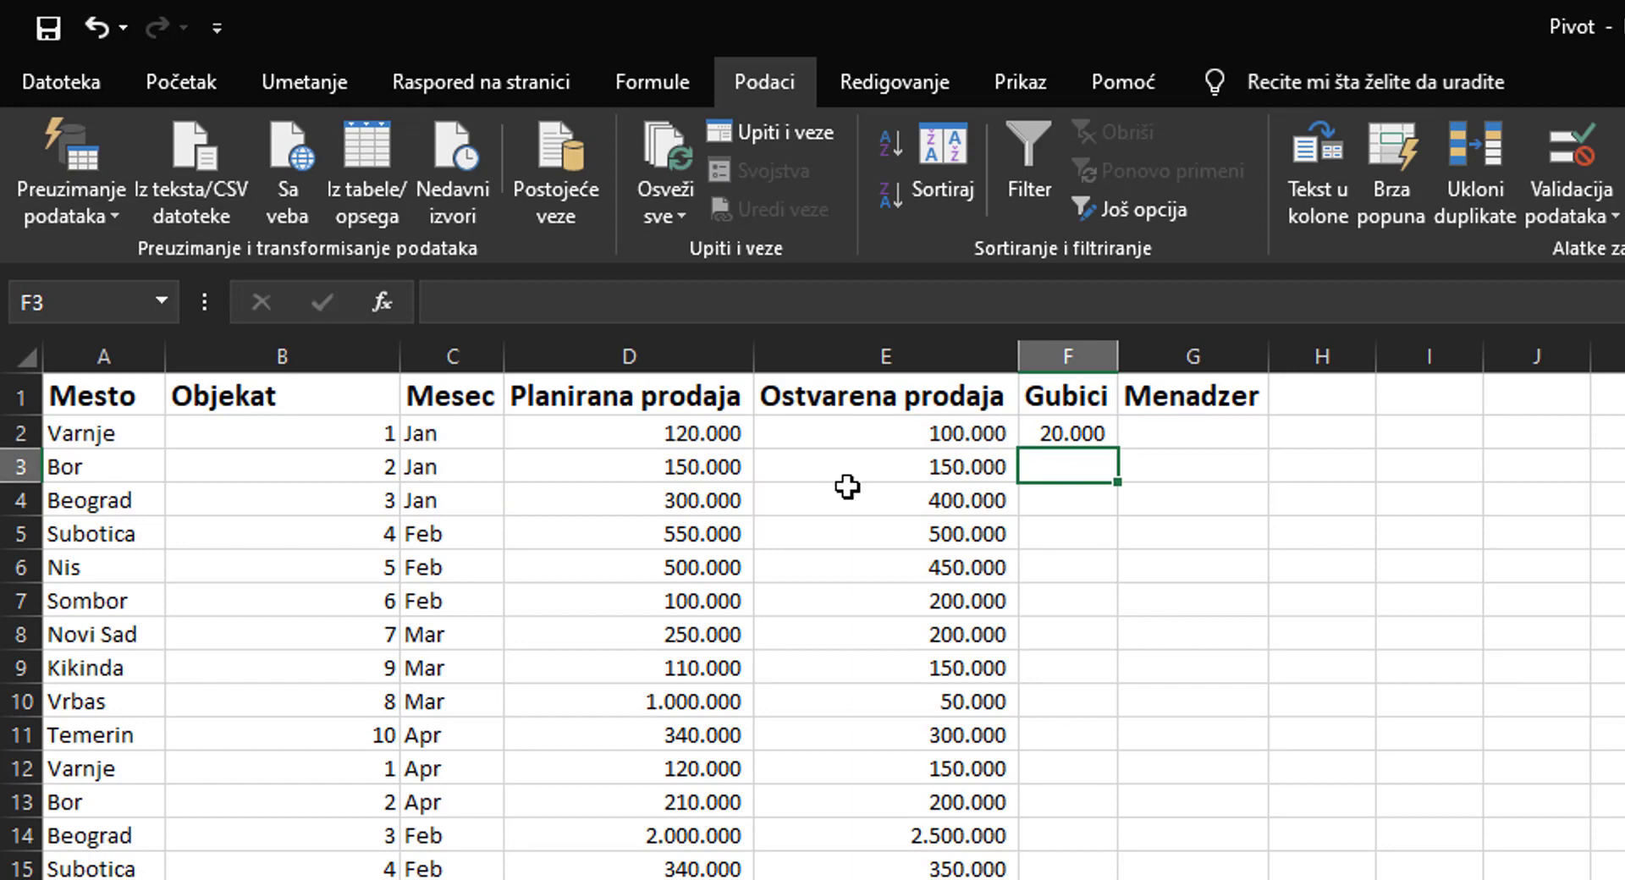
{"action": "left_click", "coordinate": [1074, 434]}
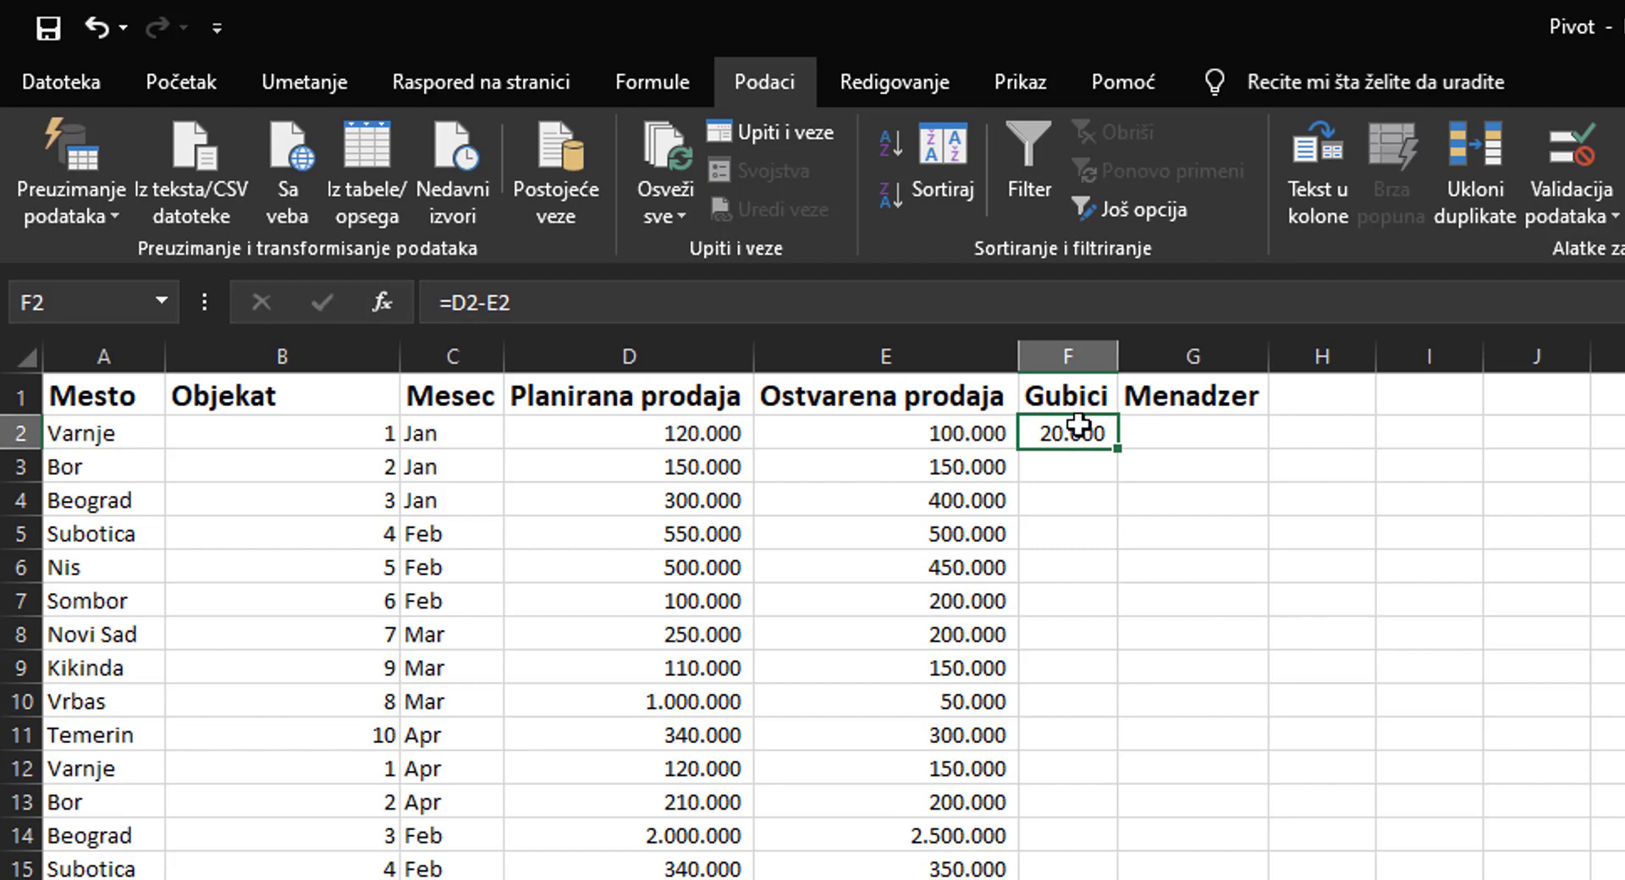
{"action": "key", "text": "Delete"}
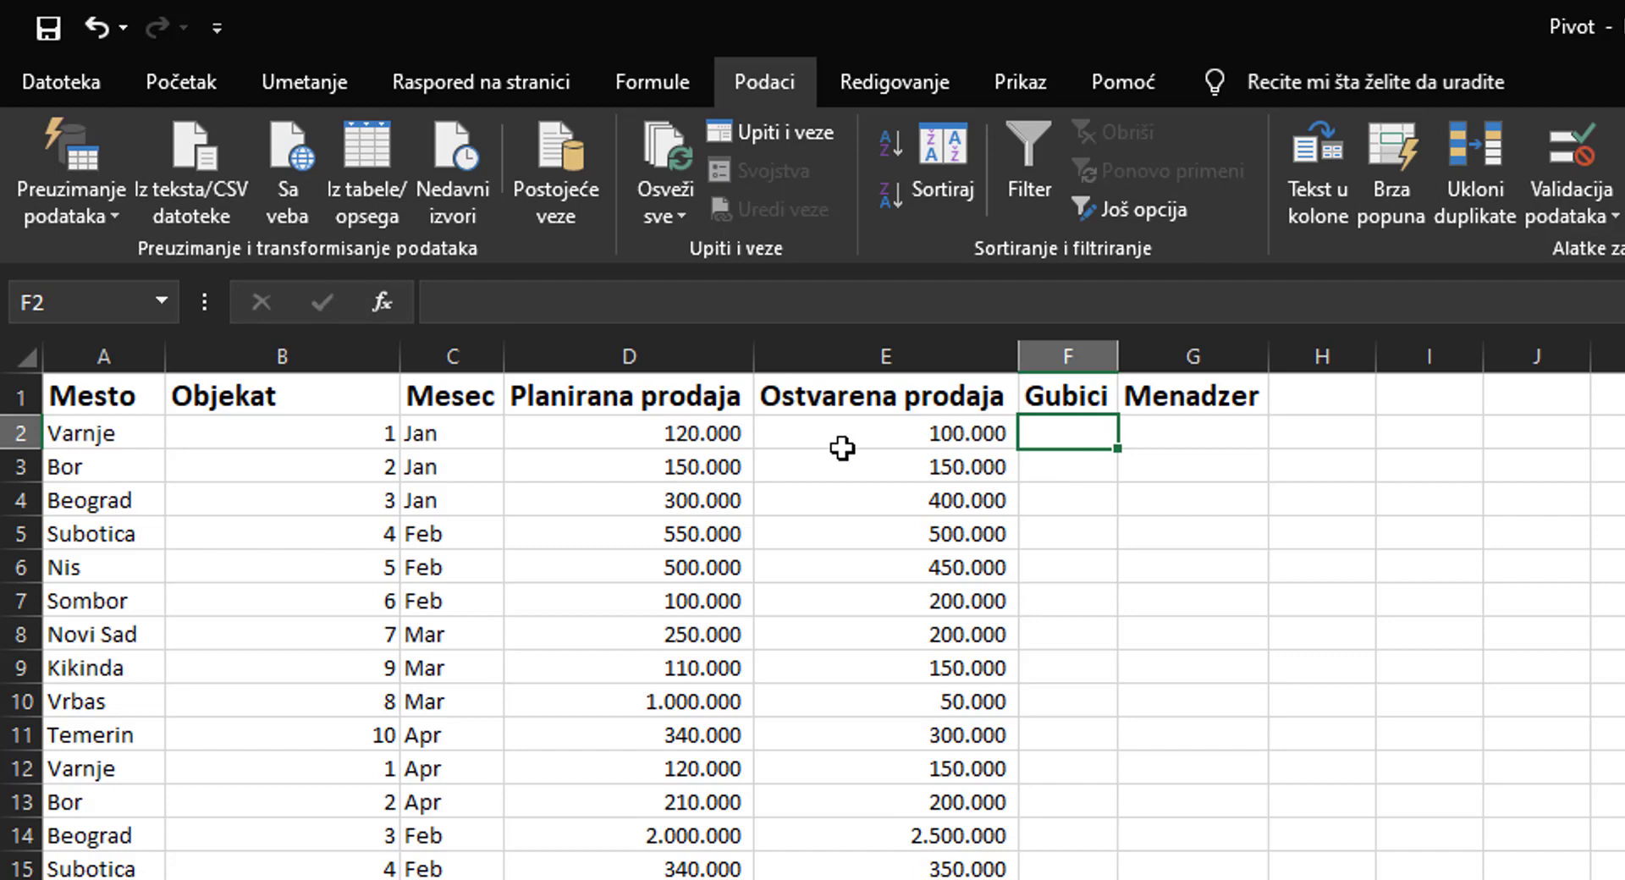
- Define the name Planirana_prodaja for the planned sales range D2:D21
{"action": "left_click", "coordinate": [642, 74]}
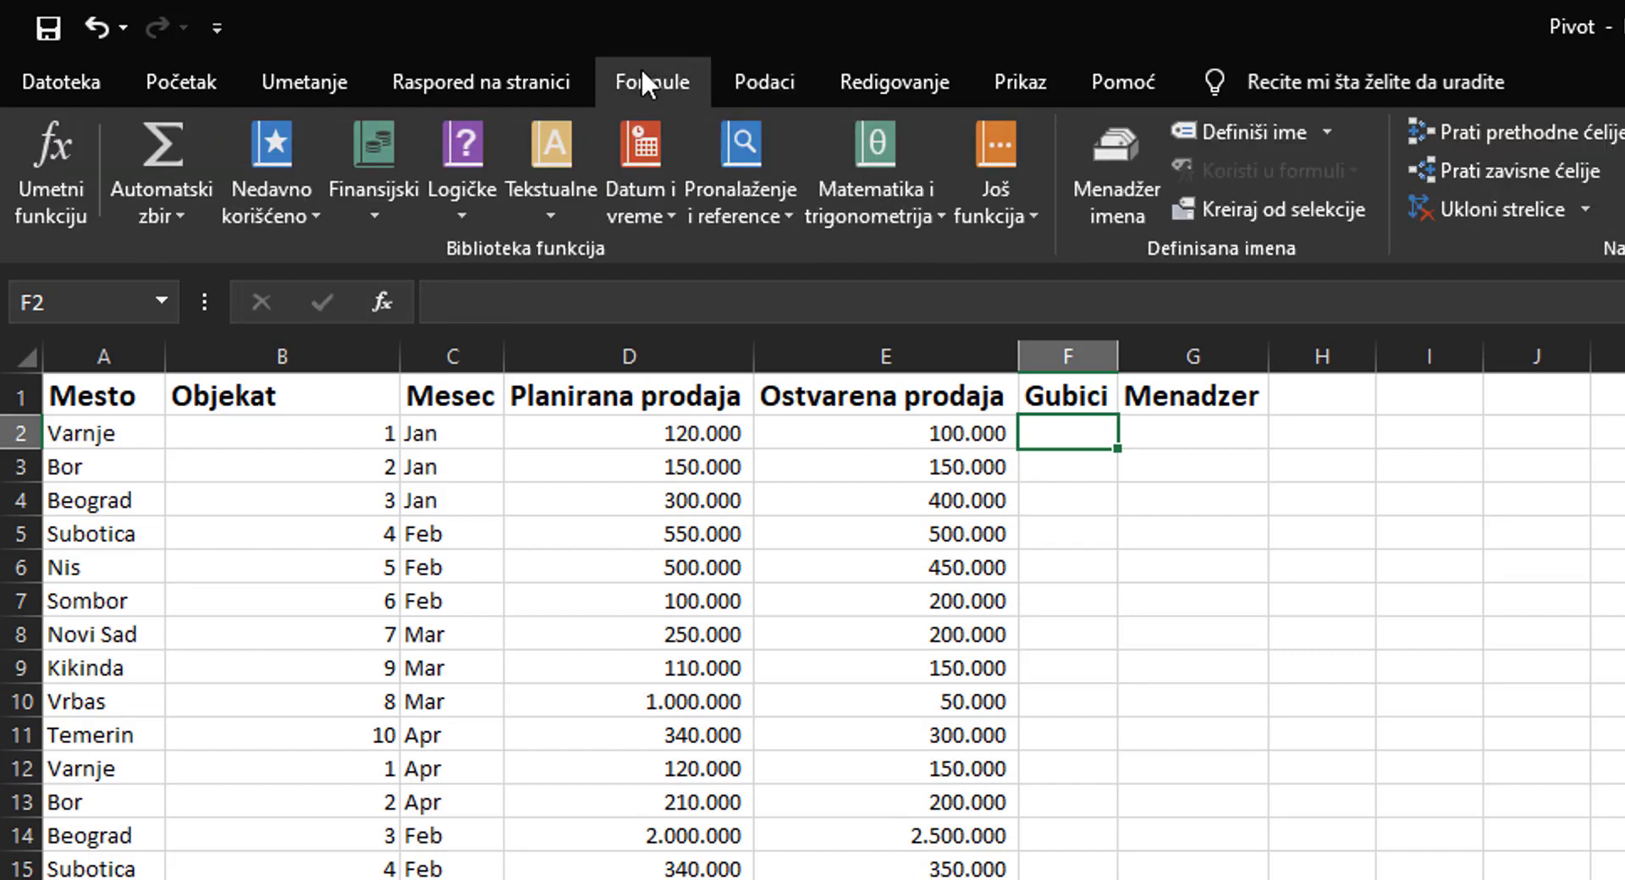
{"action": "left_click", "coordinate": [738, 433]}
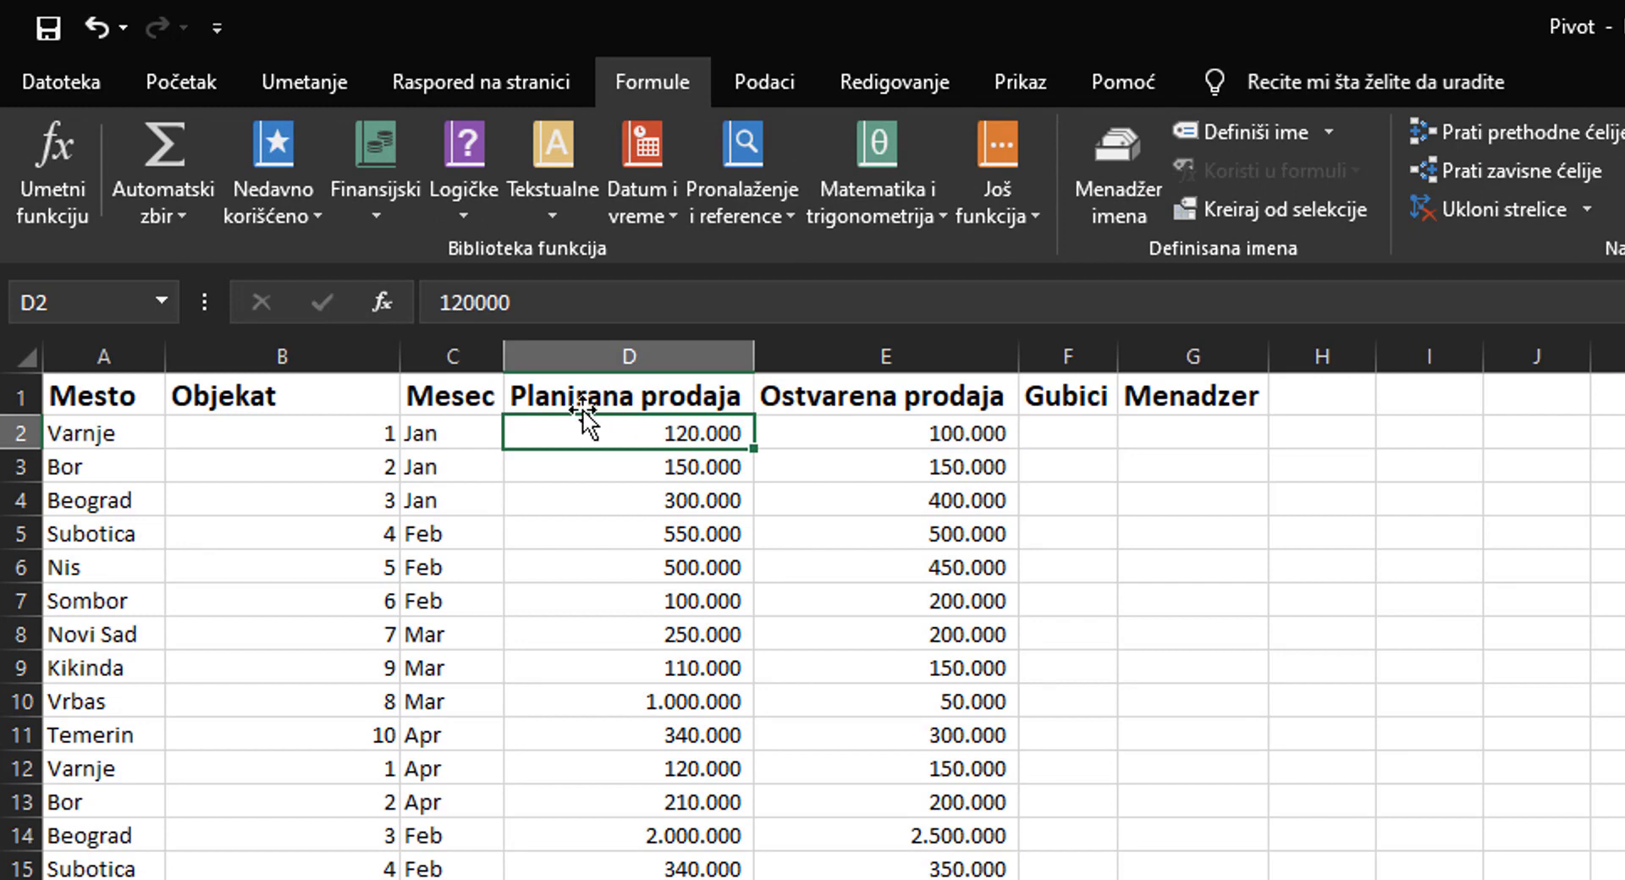
{"action": "left_click_drag", "start_coordinate": [592, 429], "coordinate": [626, 878]}
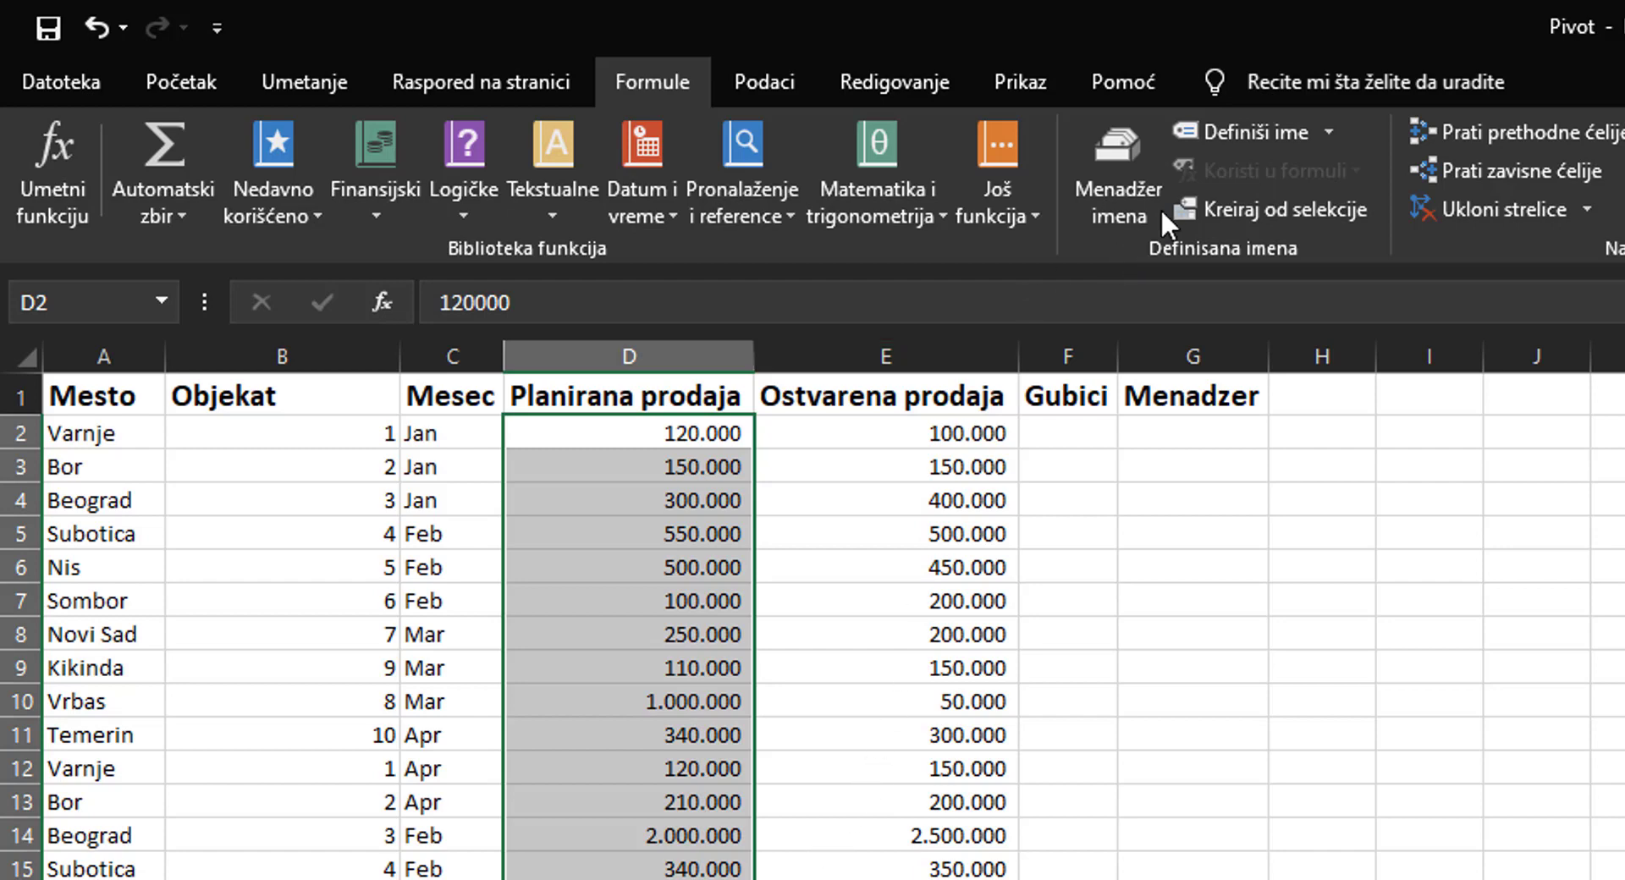
{"action": "left_click", "coordinate": [1258, 130]}
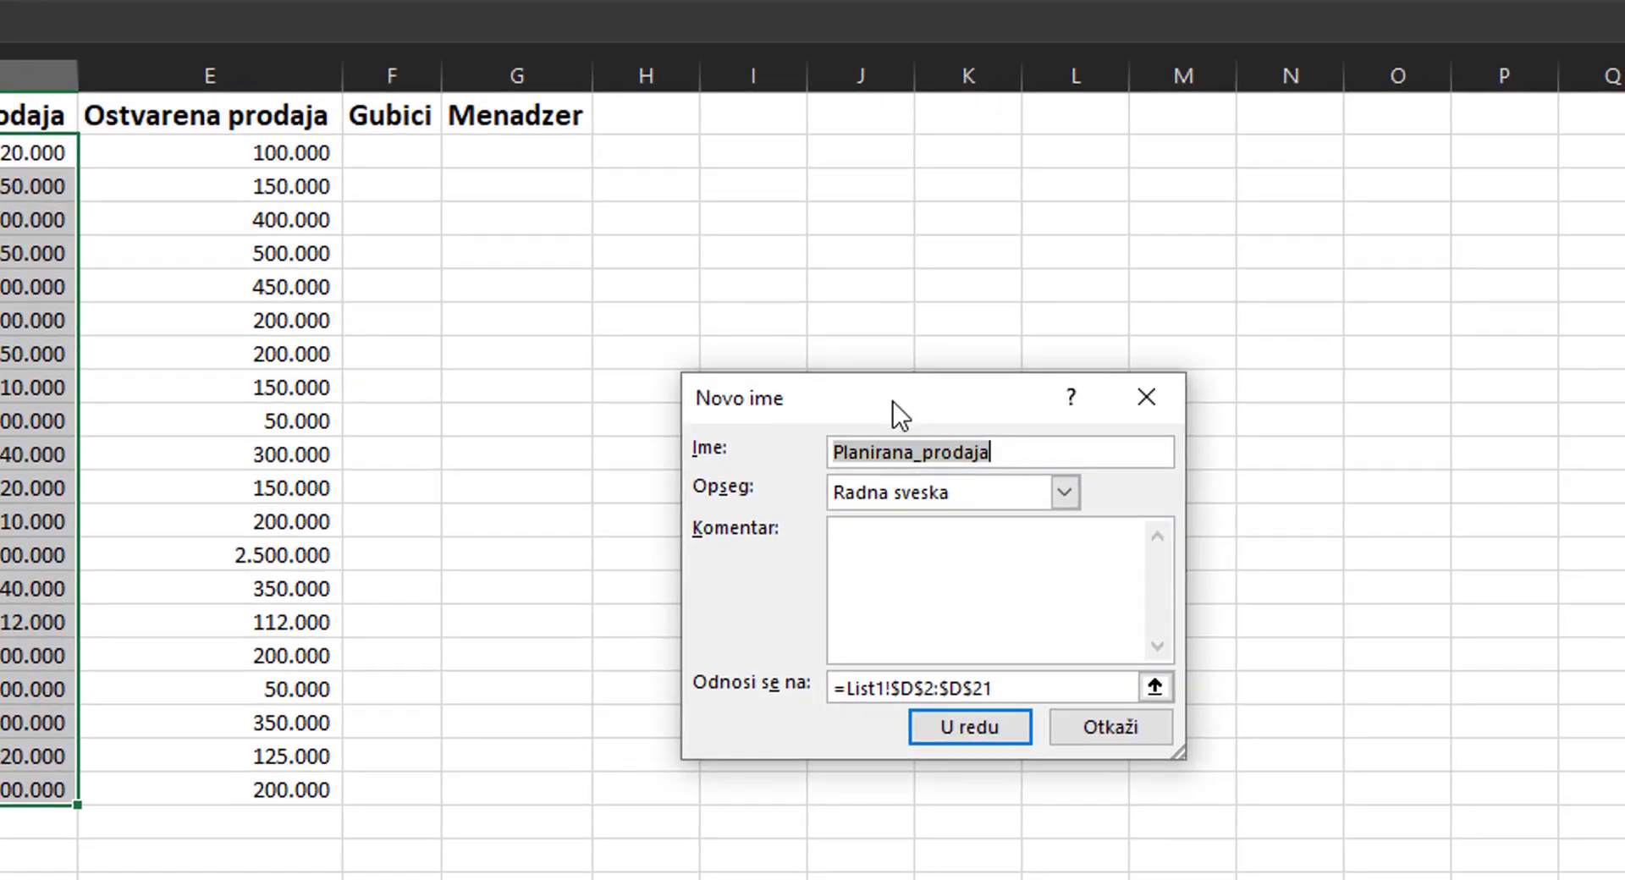
{"action": "left_click", "coordinate": [1032, 457]}
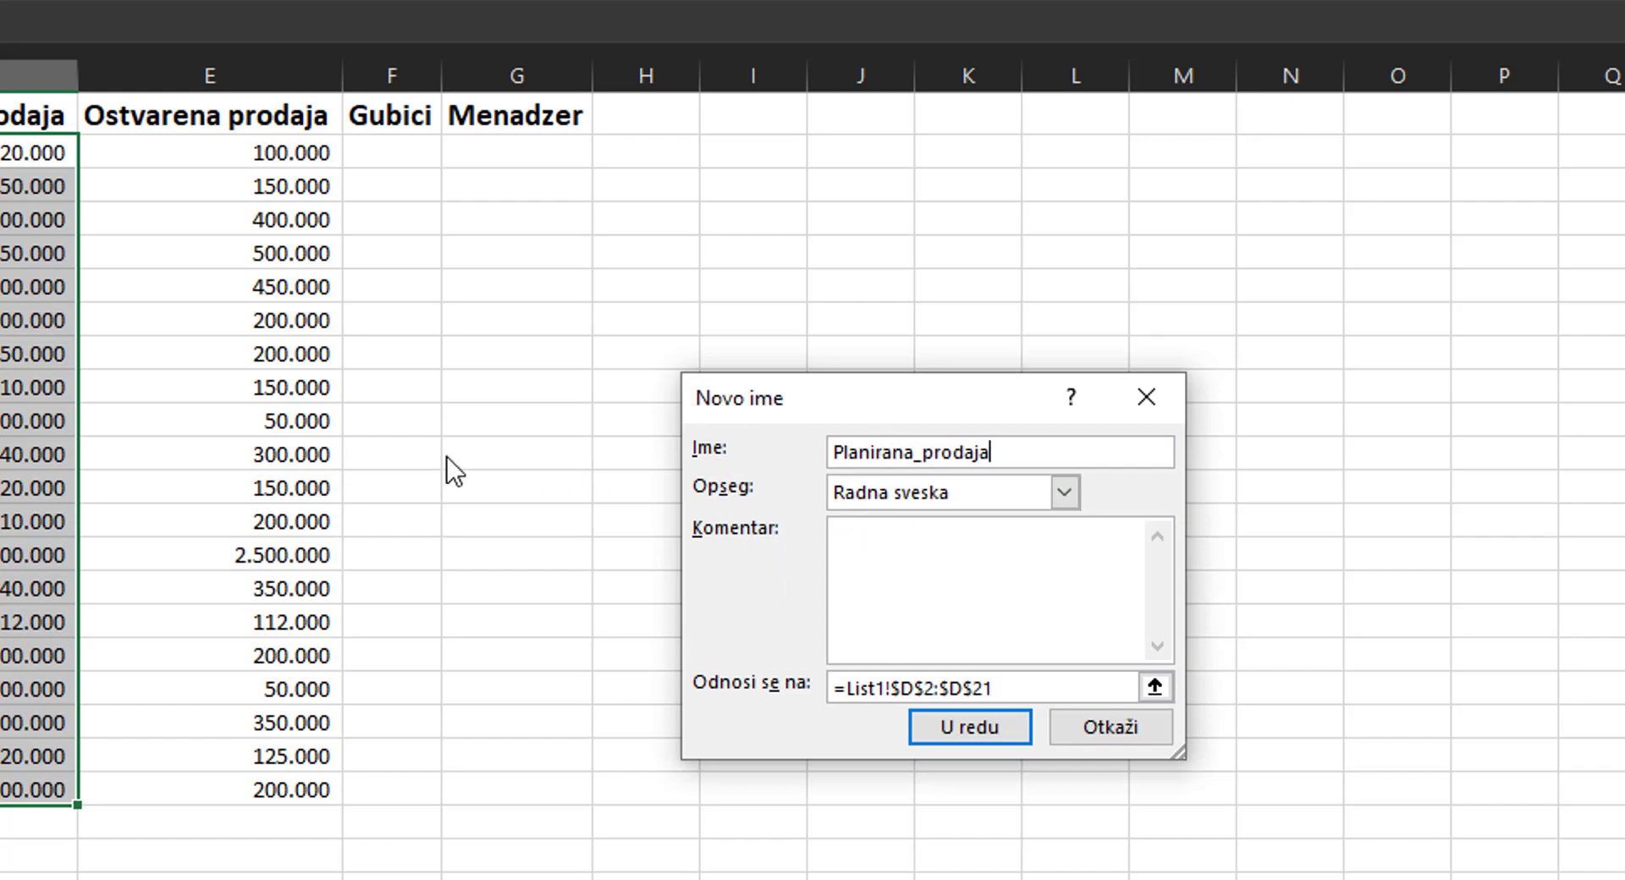
{"action": "left_click", "coordinate": [936, 733]}
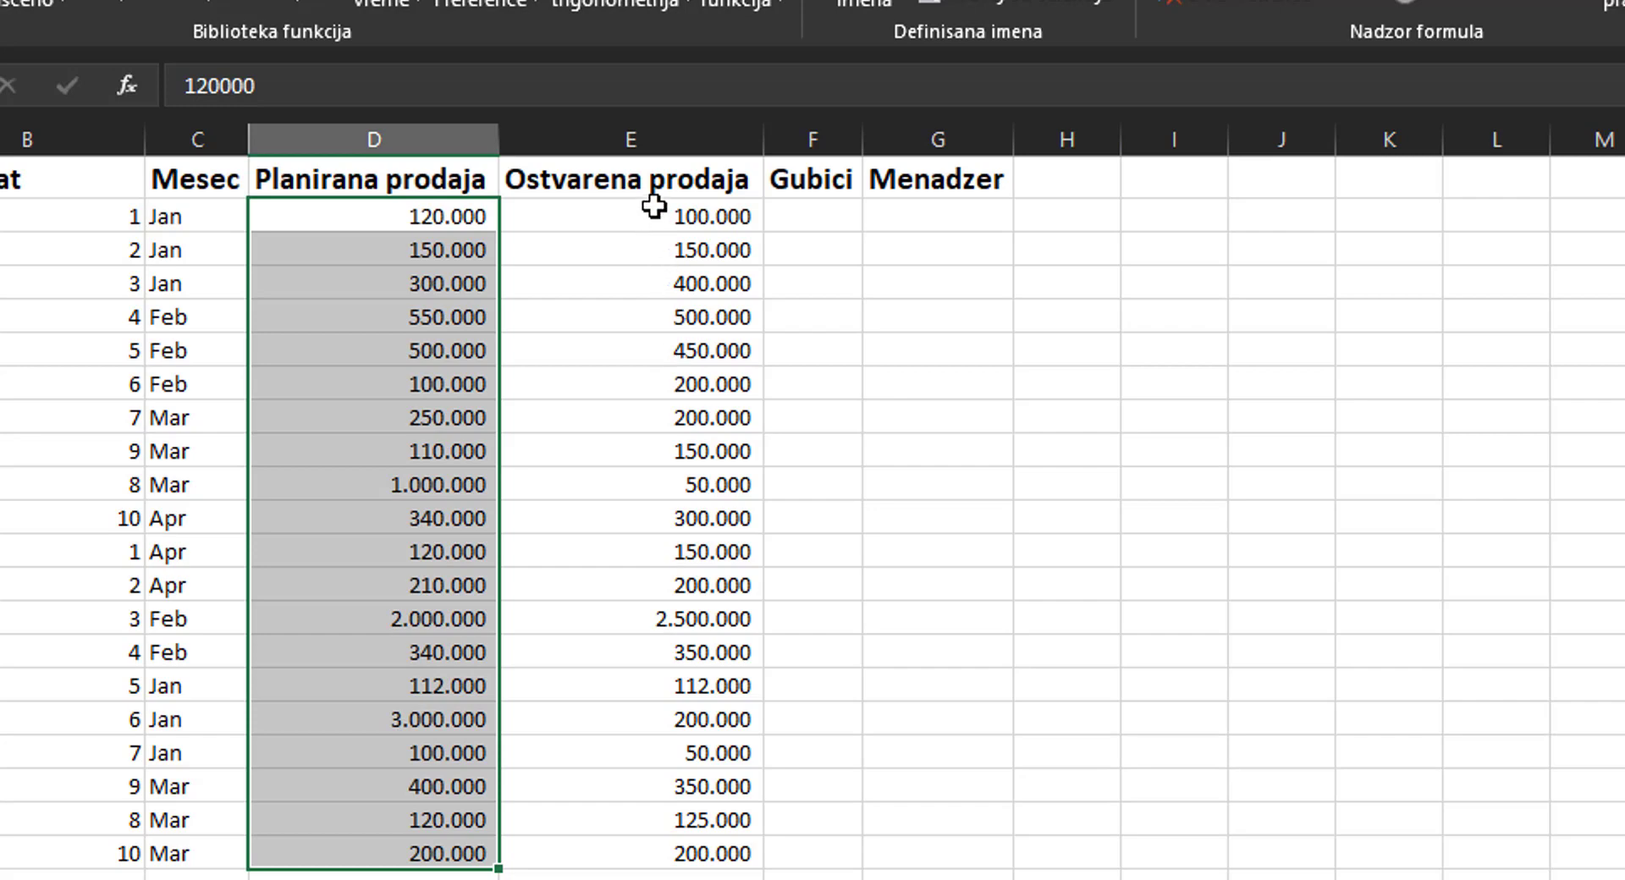
- Define the name Ostvarena_prodaja for the actual sales range E2:E21
{"action": "left_click_drag", "start_coordinate": [654, 211], "coordinate": [748, 855]}
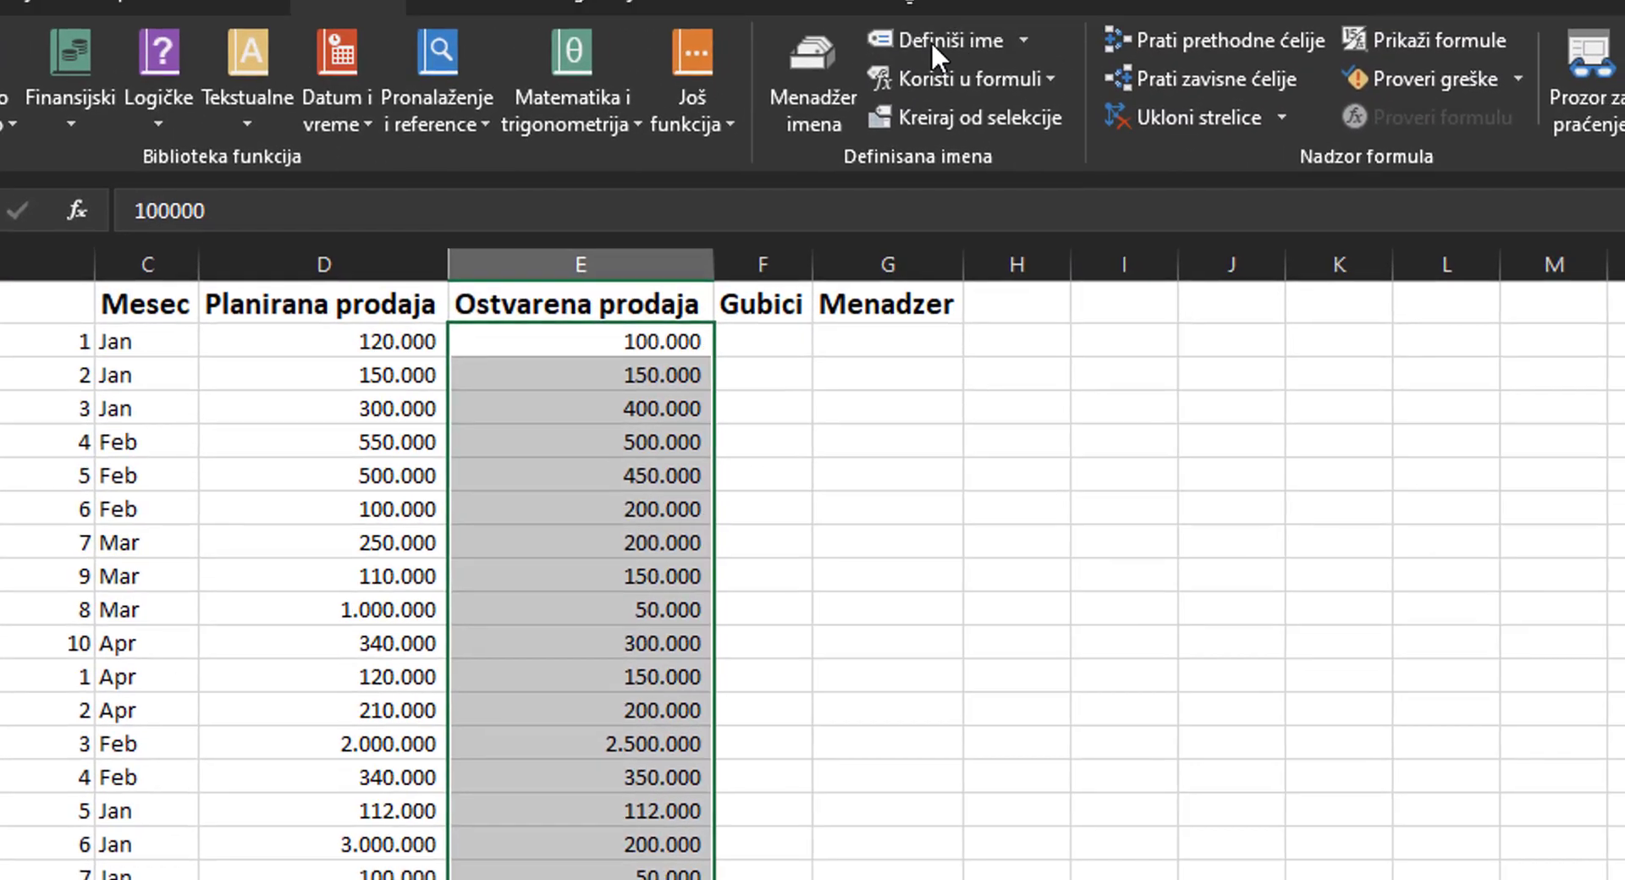
{"action": "left_click", "coordinate": [931, 40]}
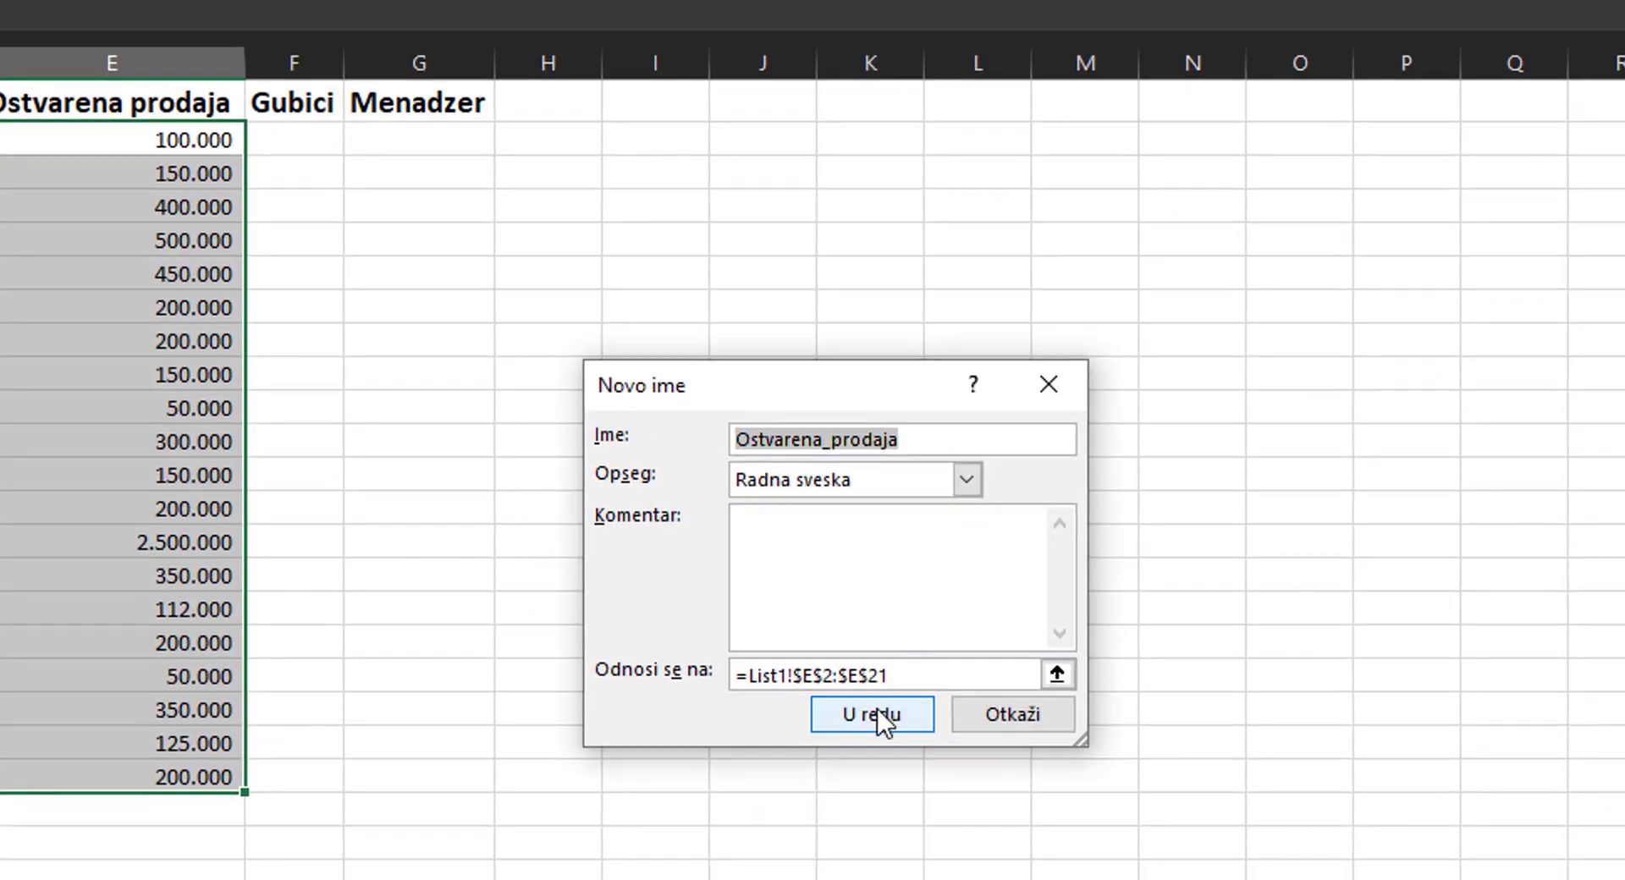
{"action": "left_click", "coordinate": [877, 713]}
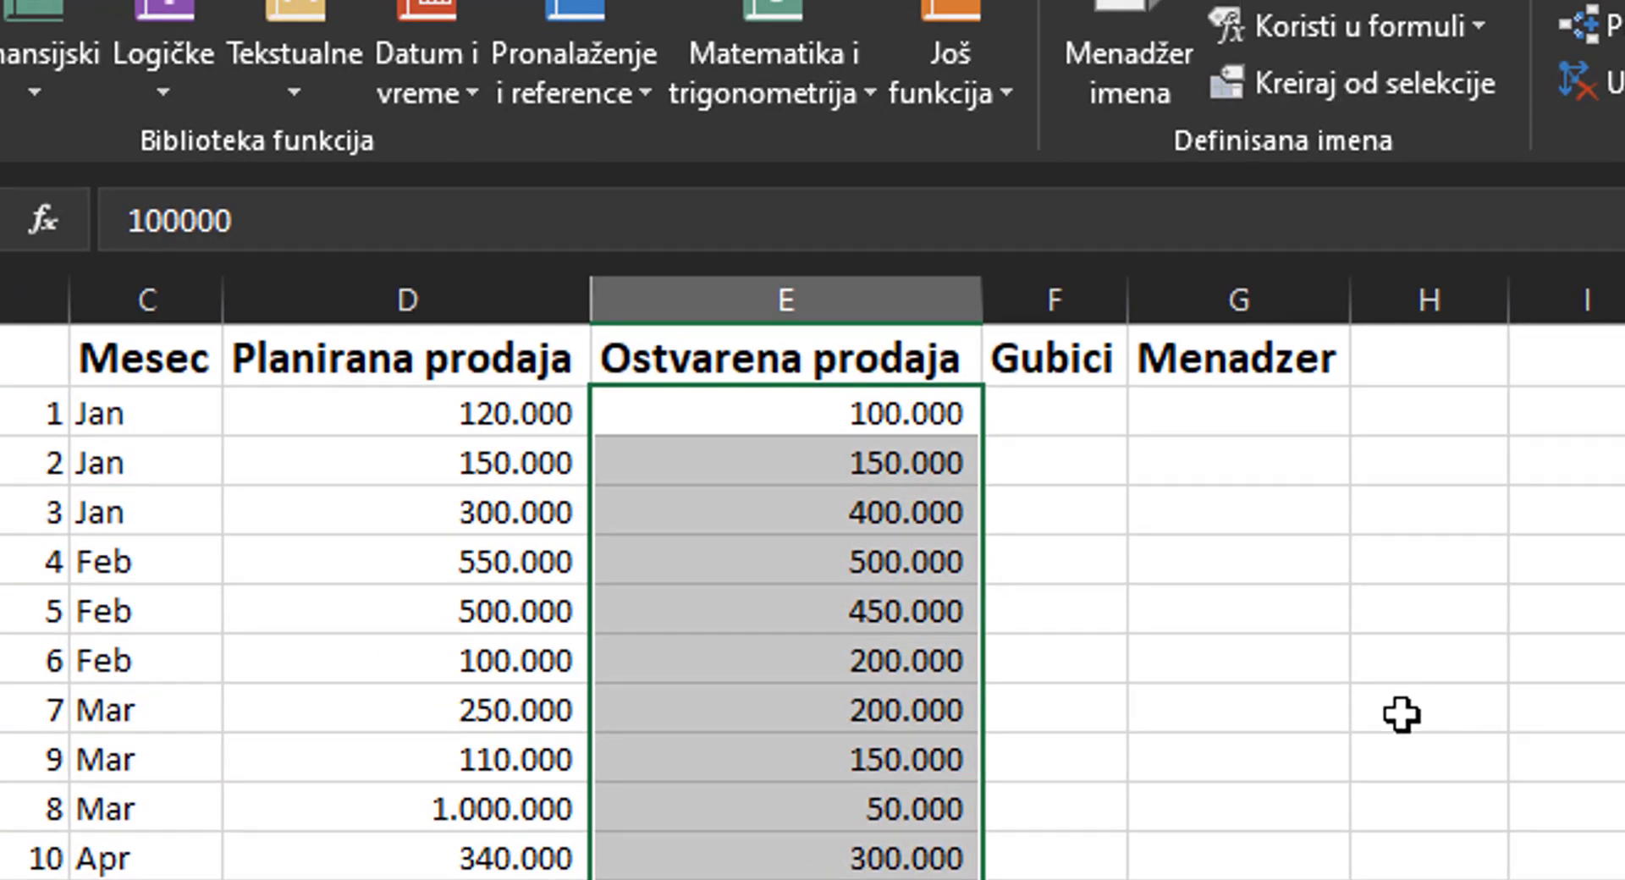
- Enter =Planirana_prodaja-Ostvarena_prodaja in F2 via name AutoComplete, giving 20.000
{"action": "left_click", "coordinate": [1075, 438]}
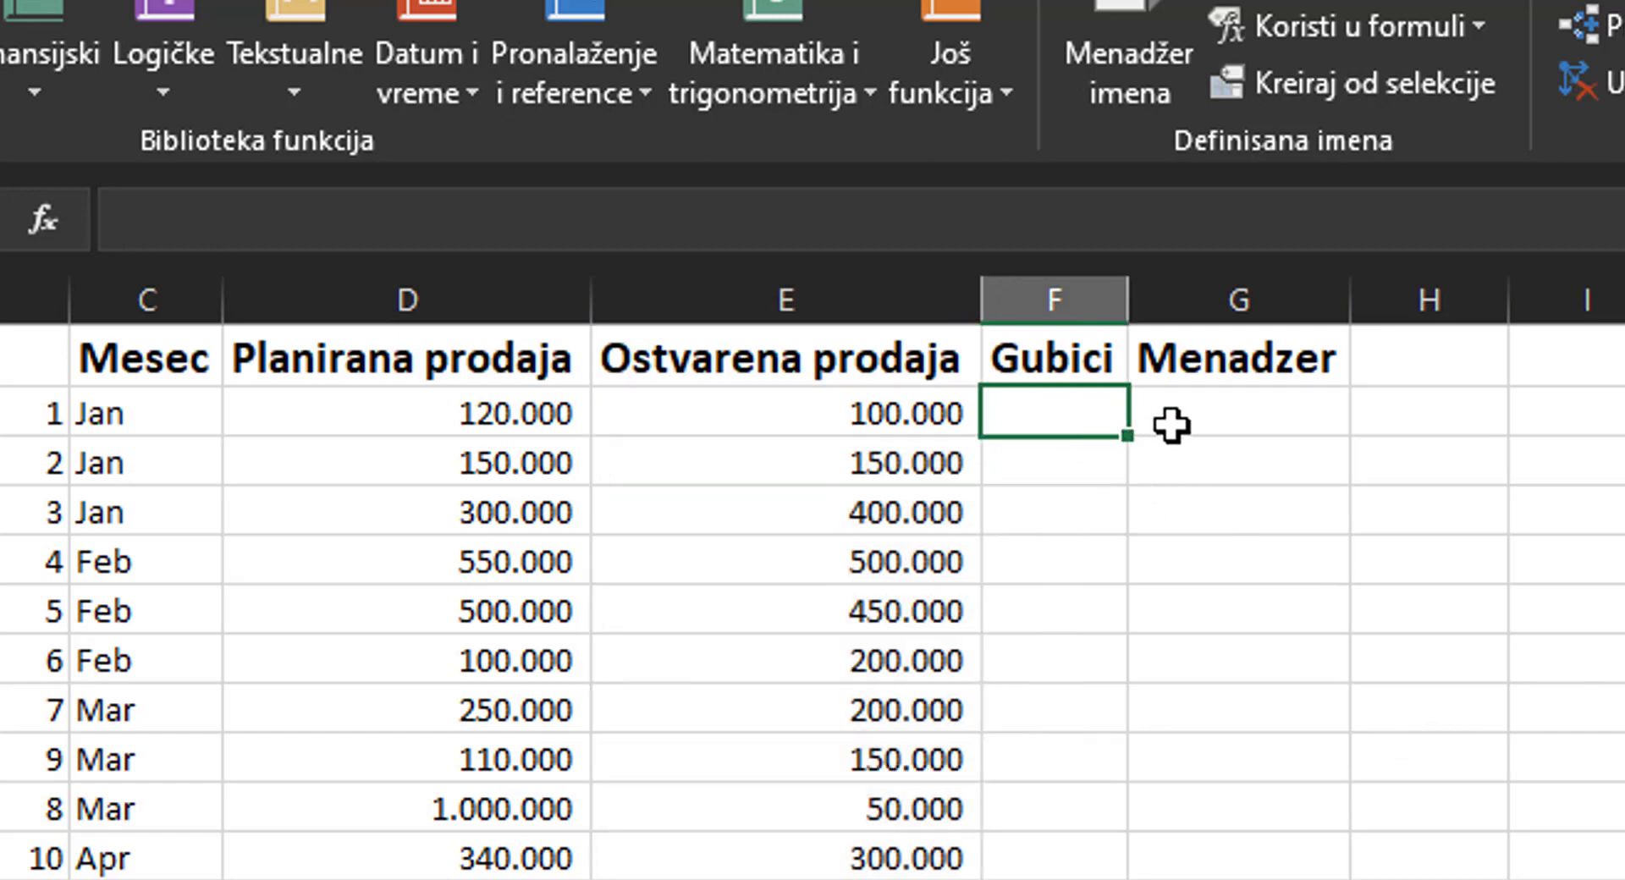
{"action": "type", "text": "="}
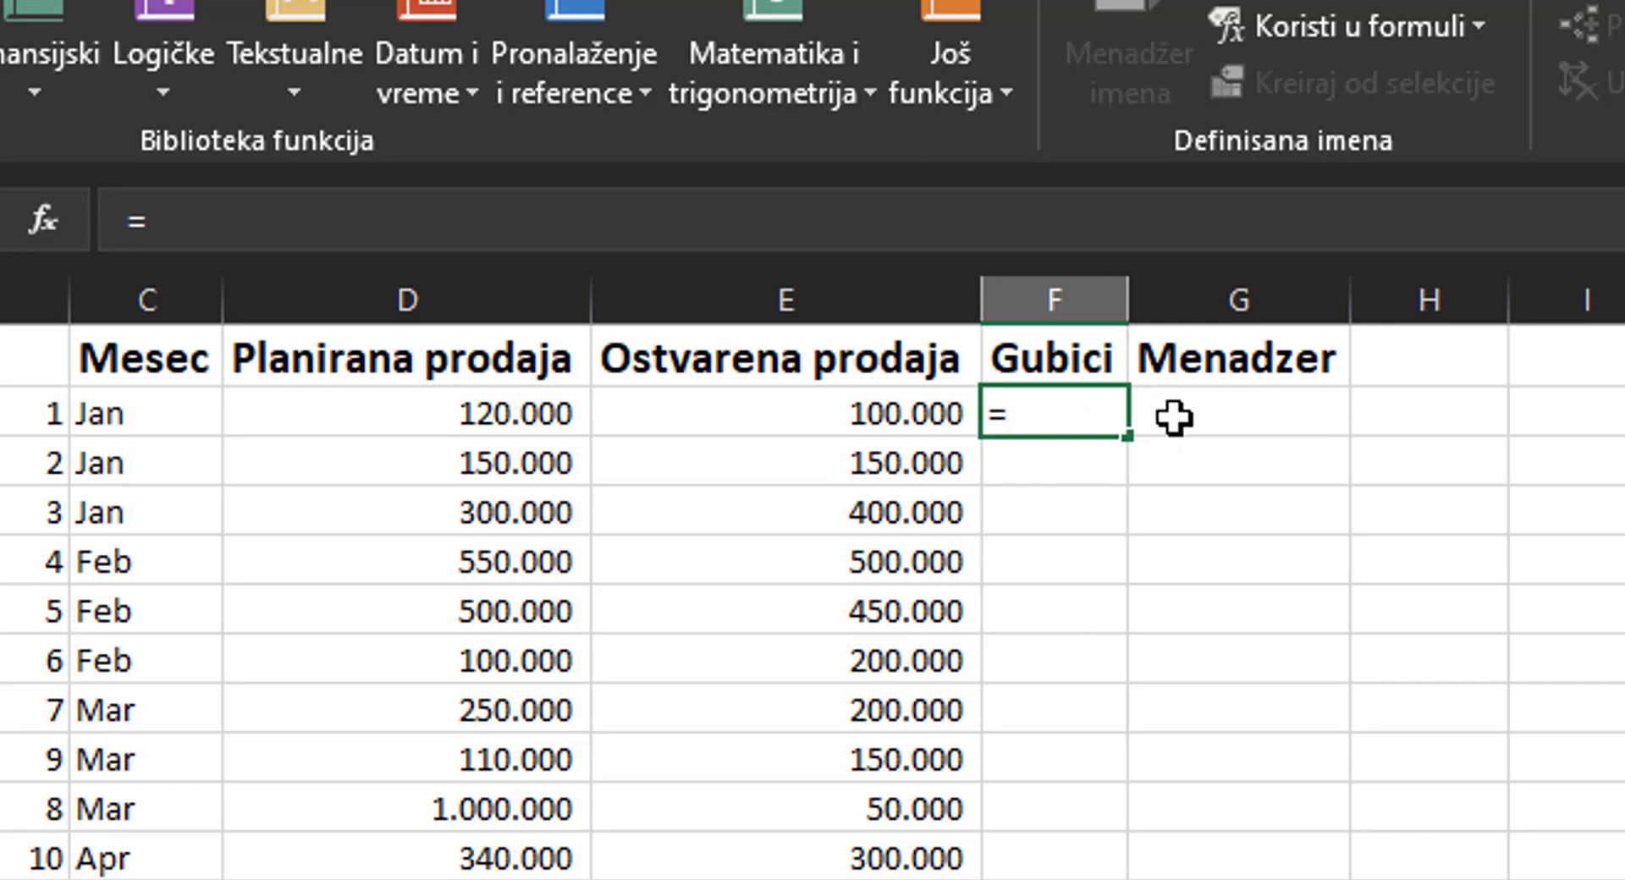
{"action": "type", "text": "pl"}
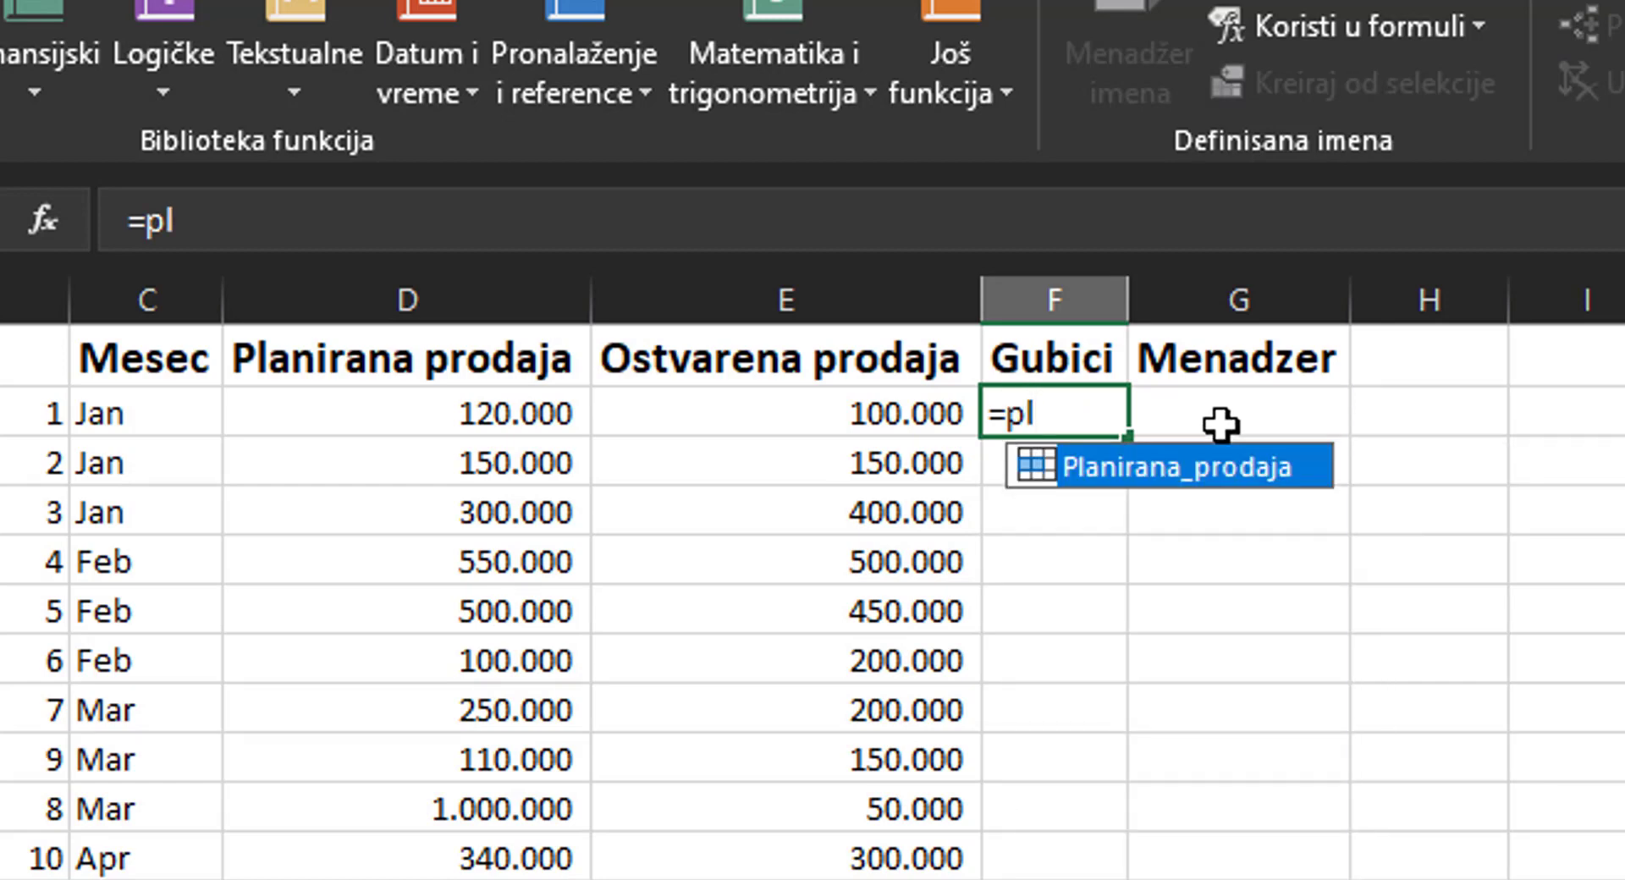
{"action": "left_click", "coordinate": [1196, 462]}
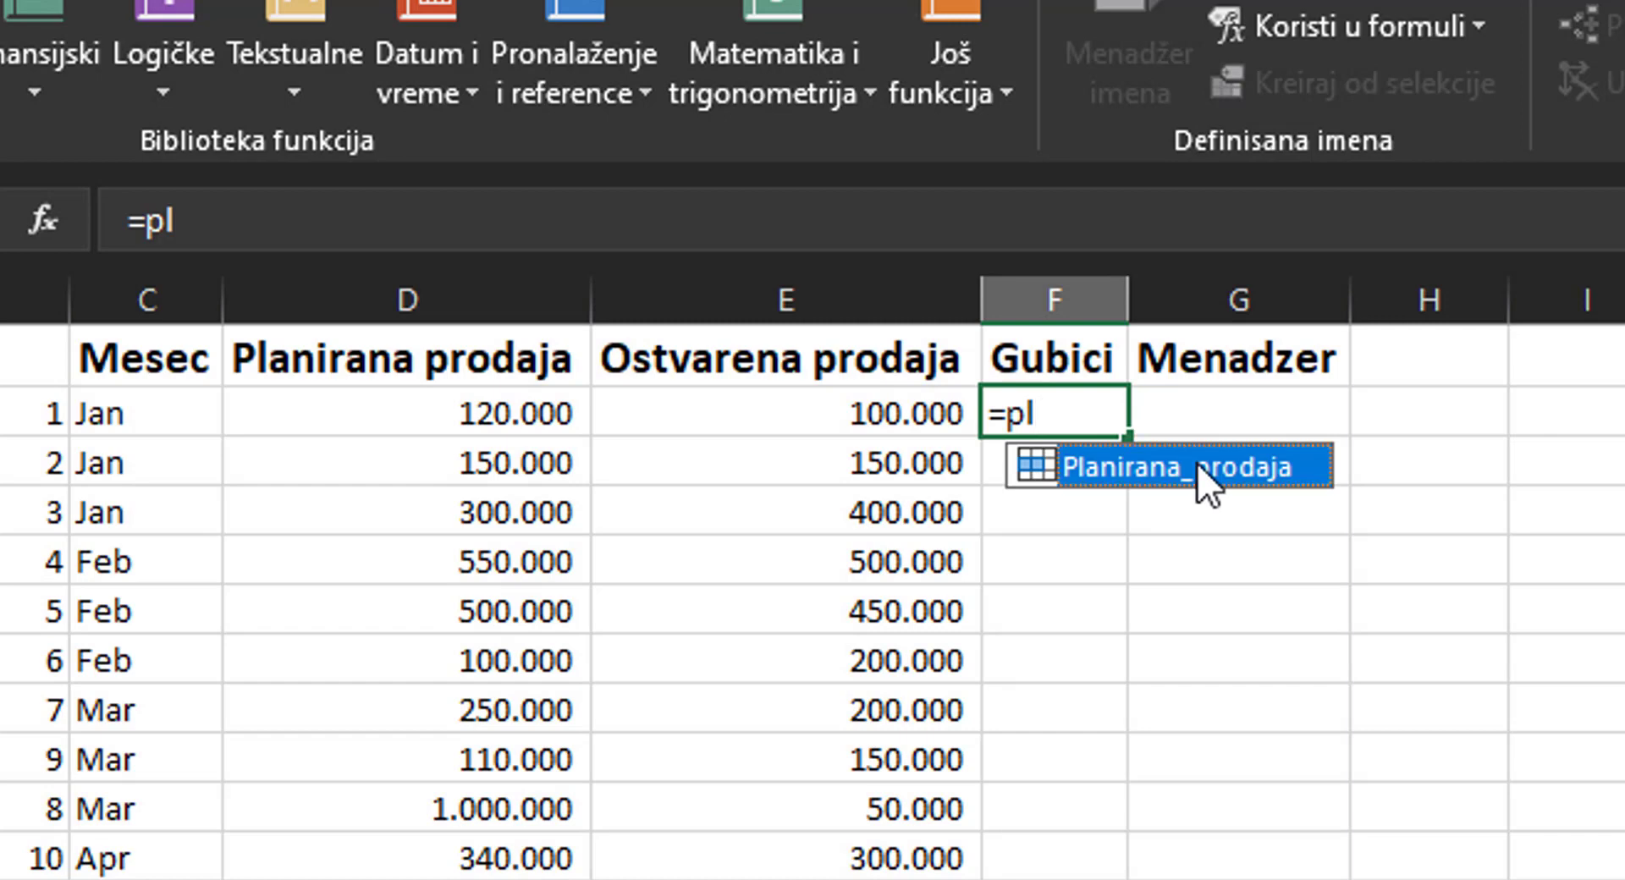
{"action": "double_click", "coordinate": [1041, 472]}
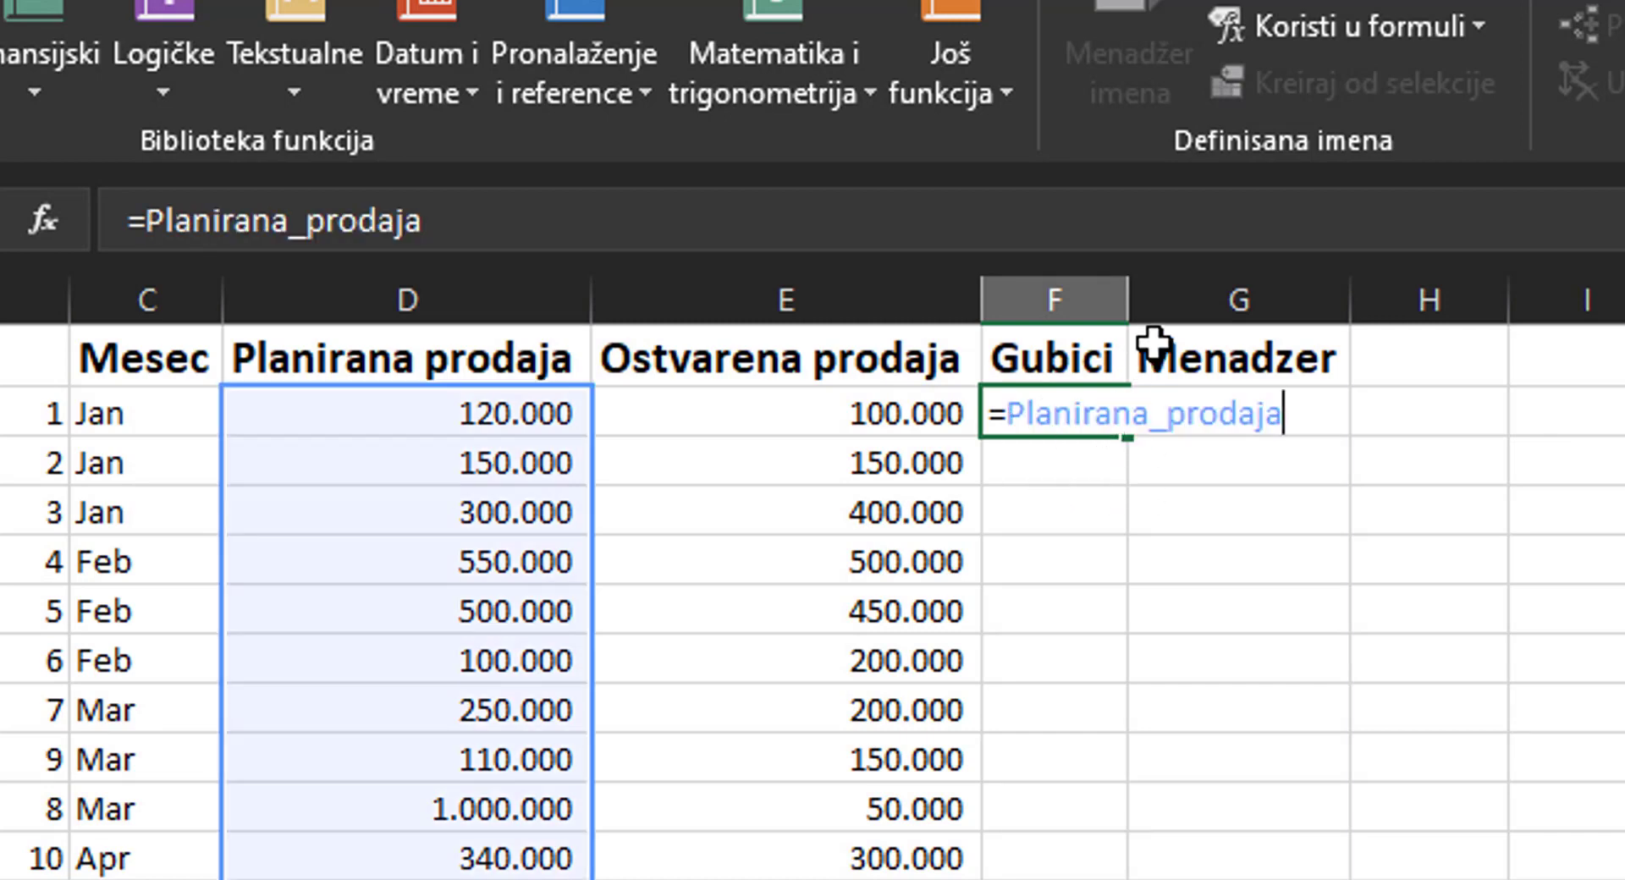
{"action": "type", "text": "-"}
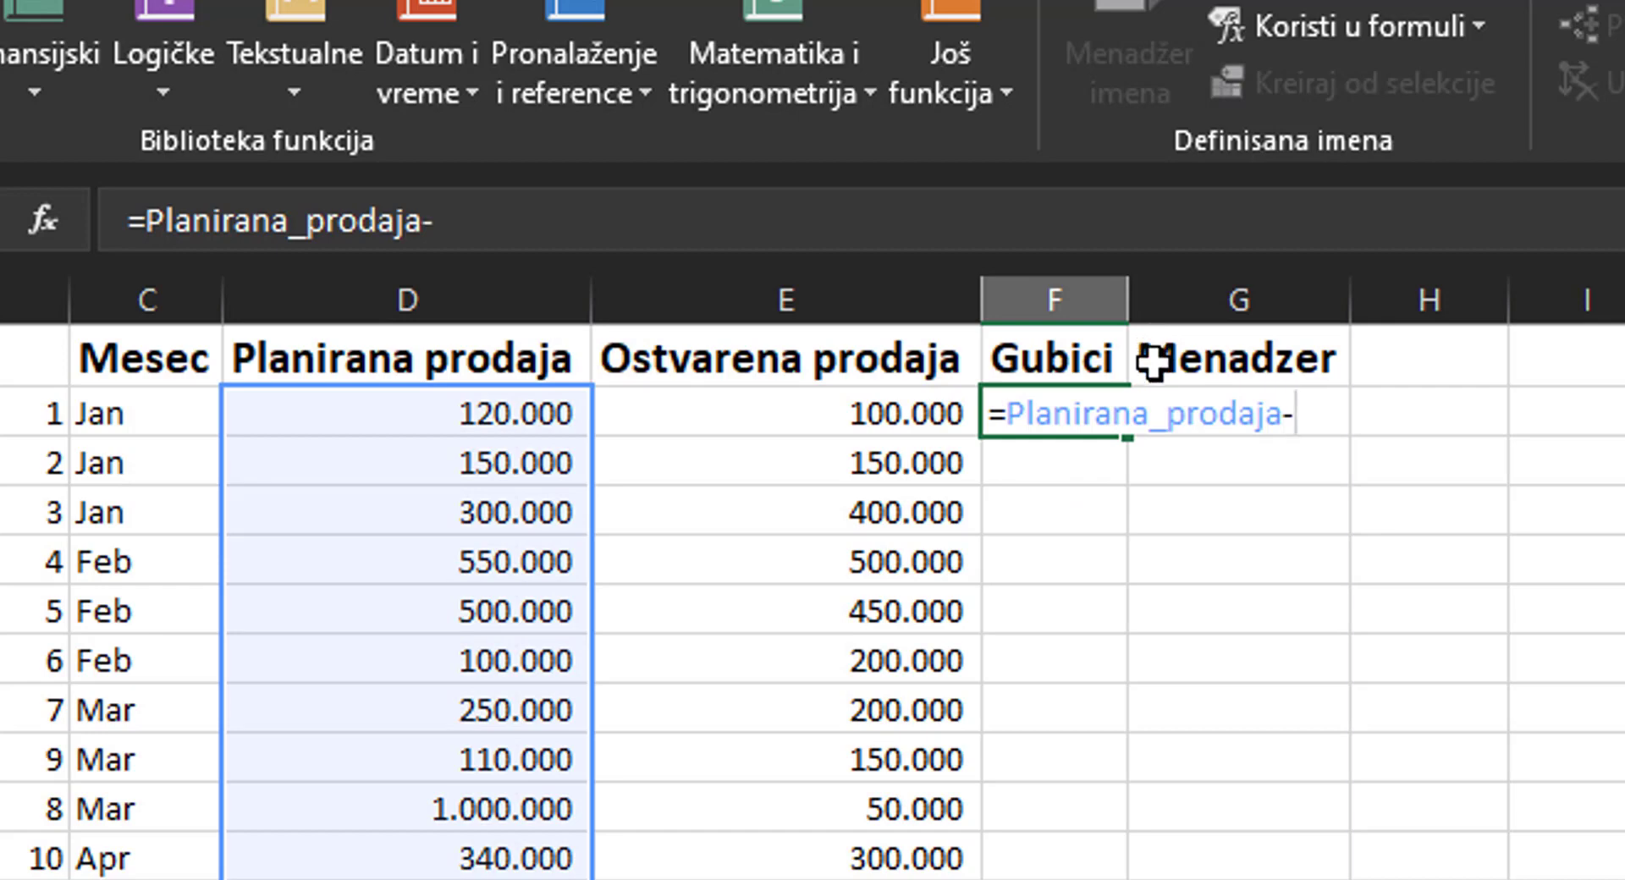
{"action": "type", "text": "o"}
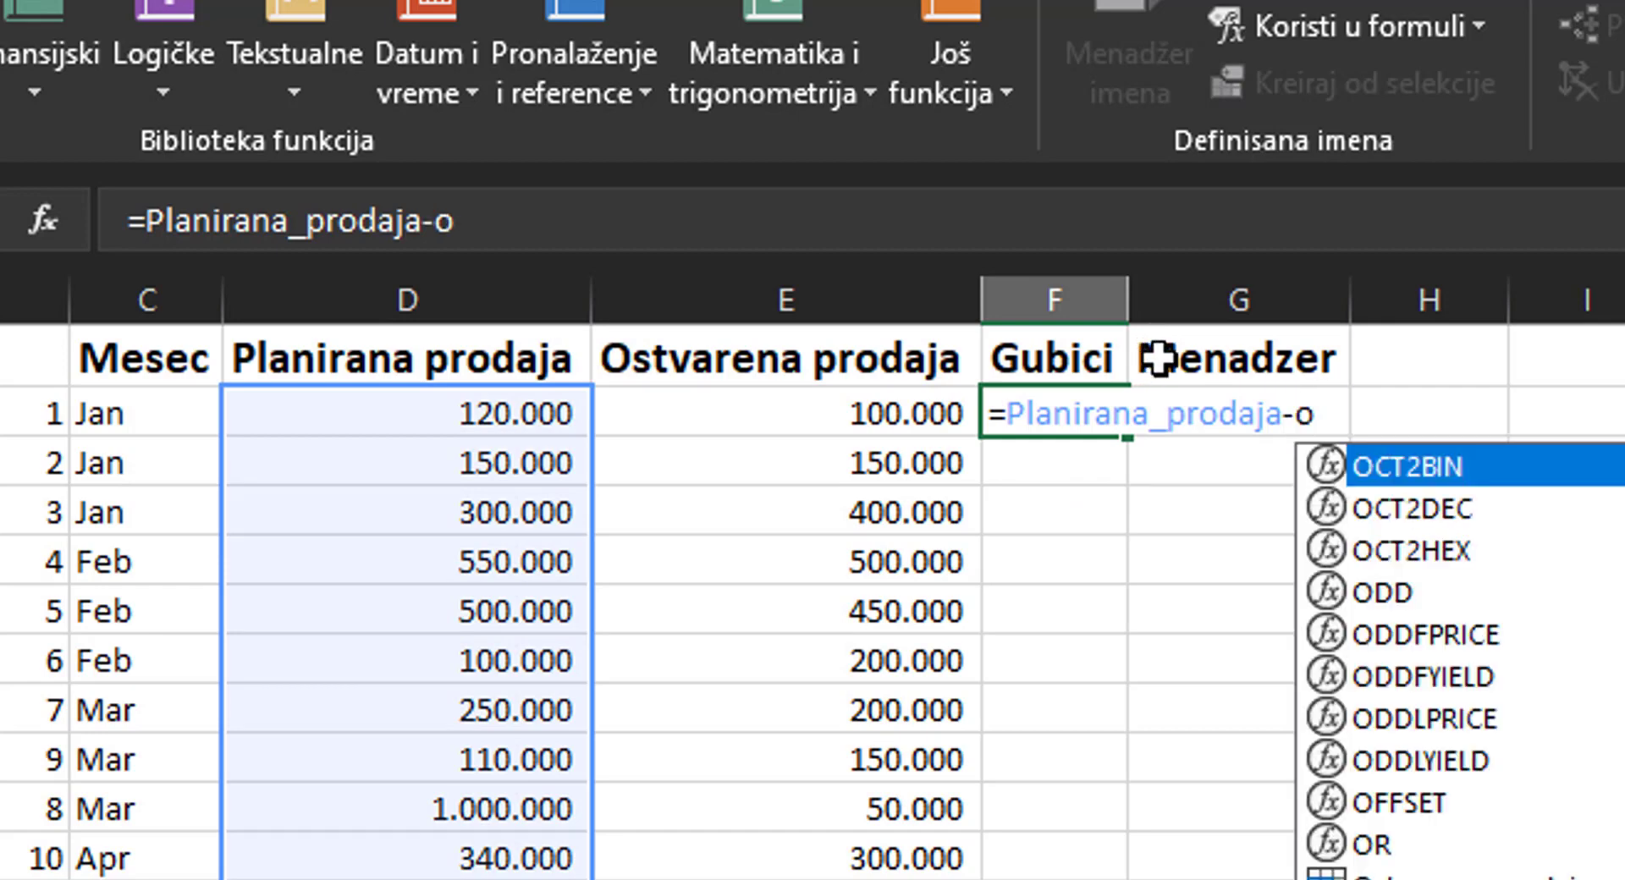
{"action": "type", "text": "st"}
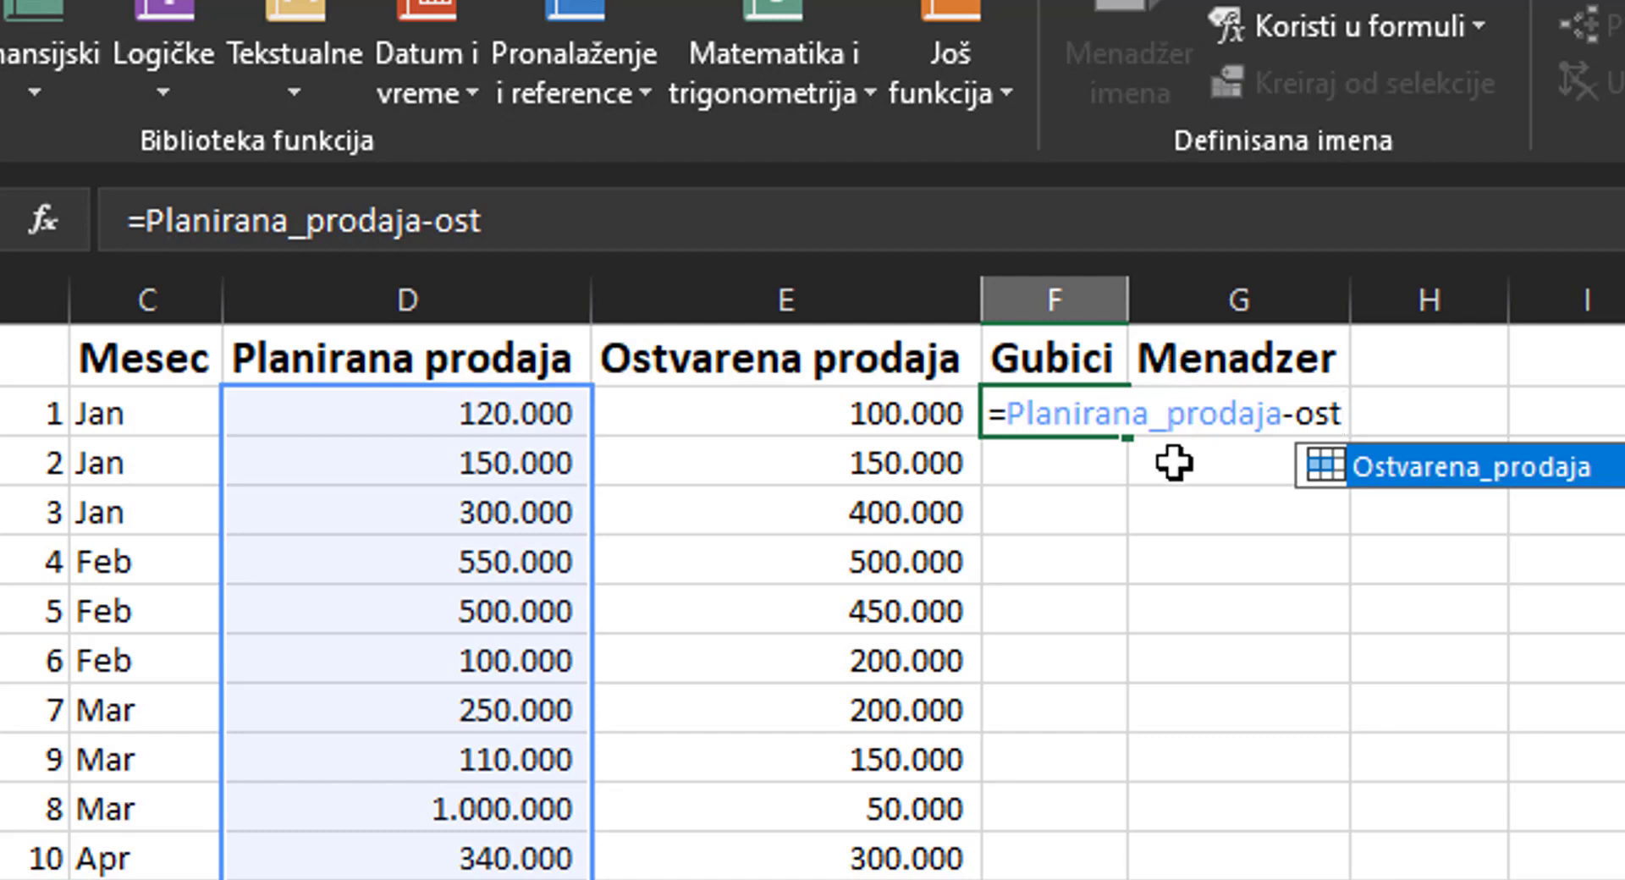
{"action": "left_click", "coordinate": [1316, 454]}
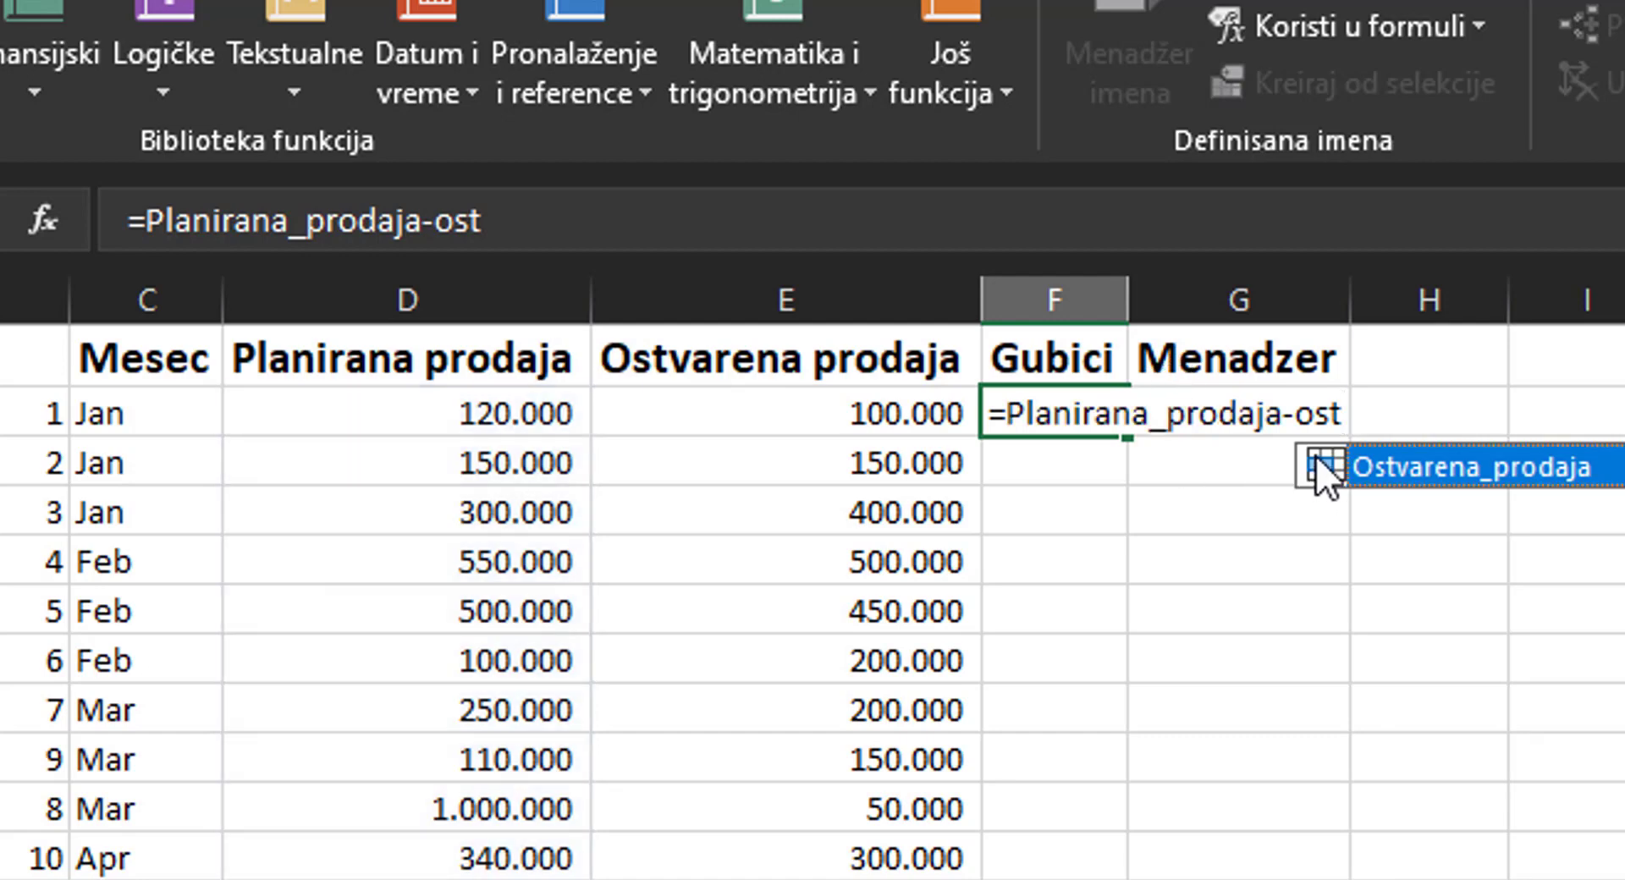
{"action": "double_click", "coordinate": [1322, 466]}
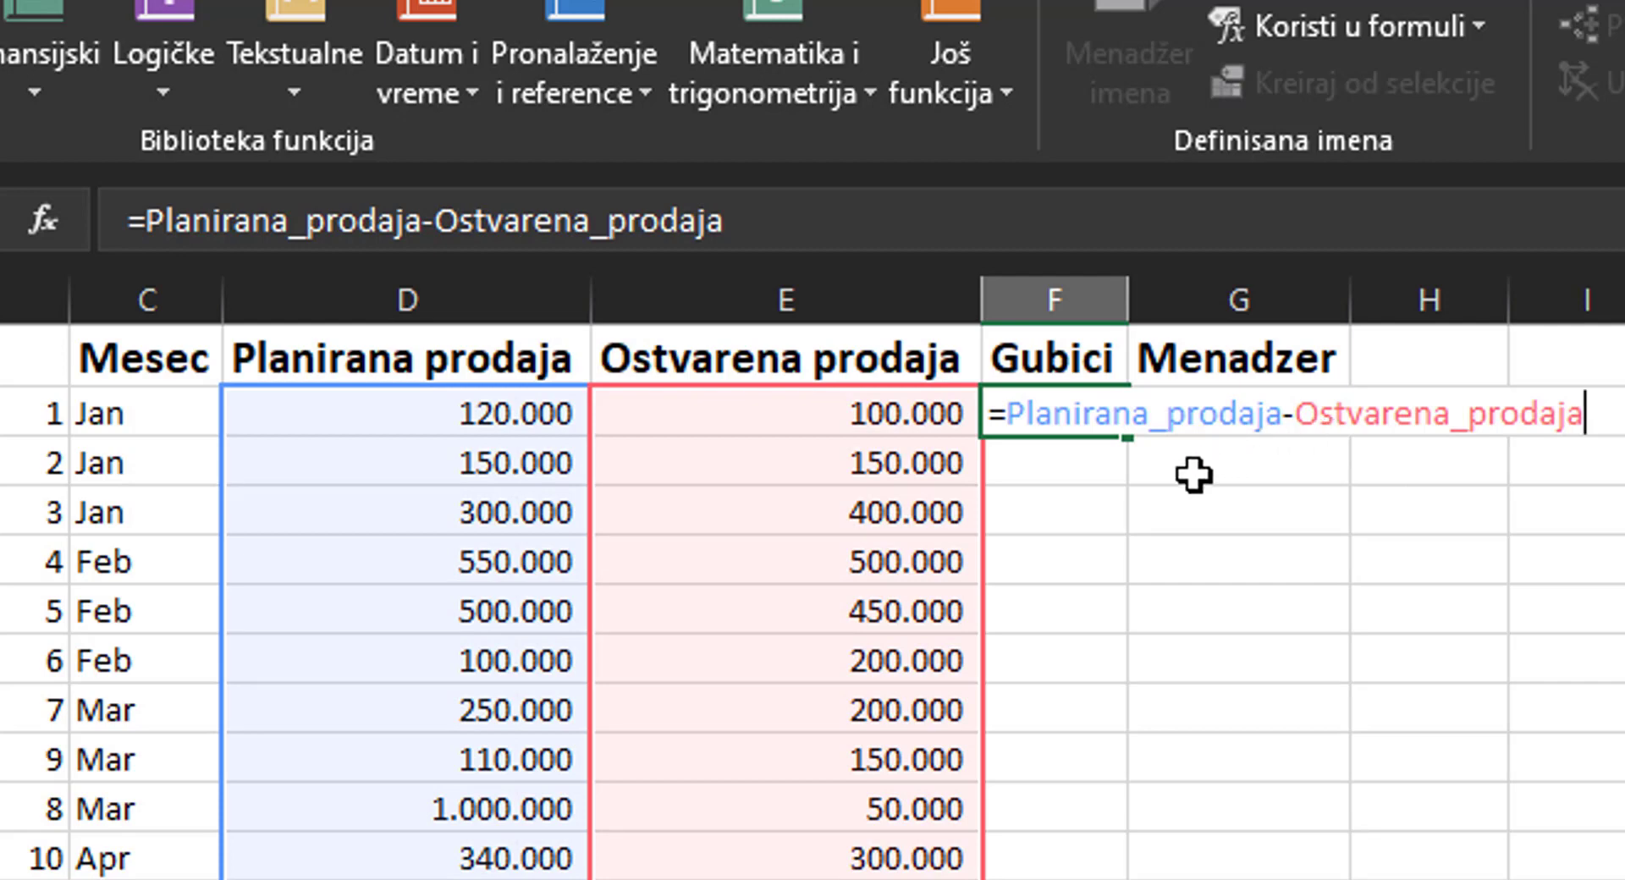
{"action": "key", "text": "Return"}
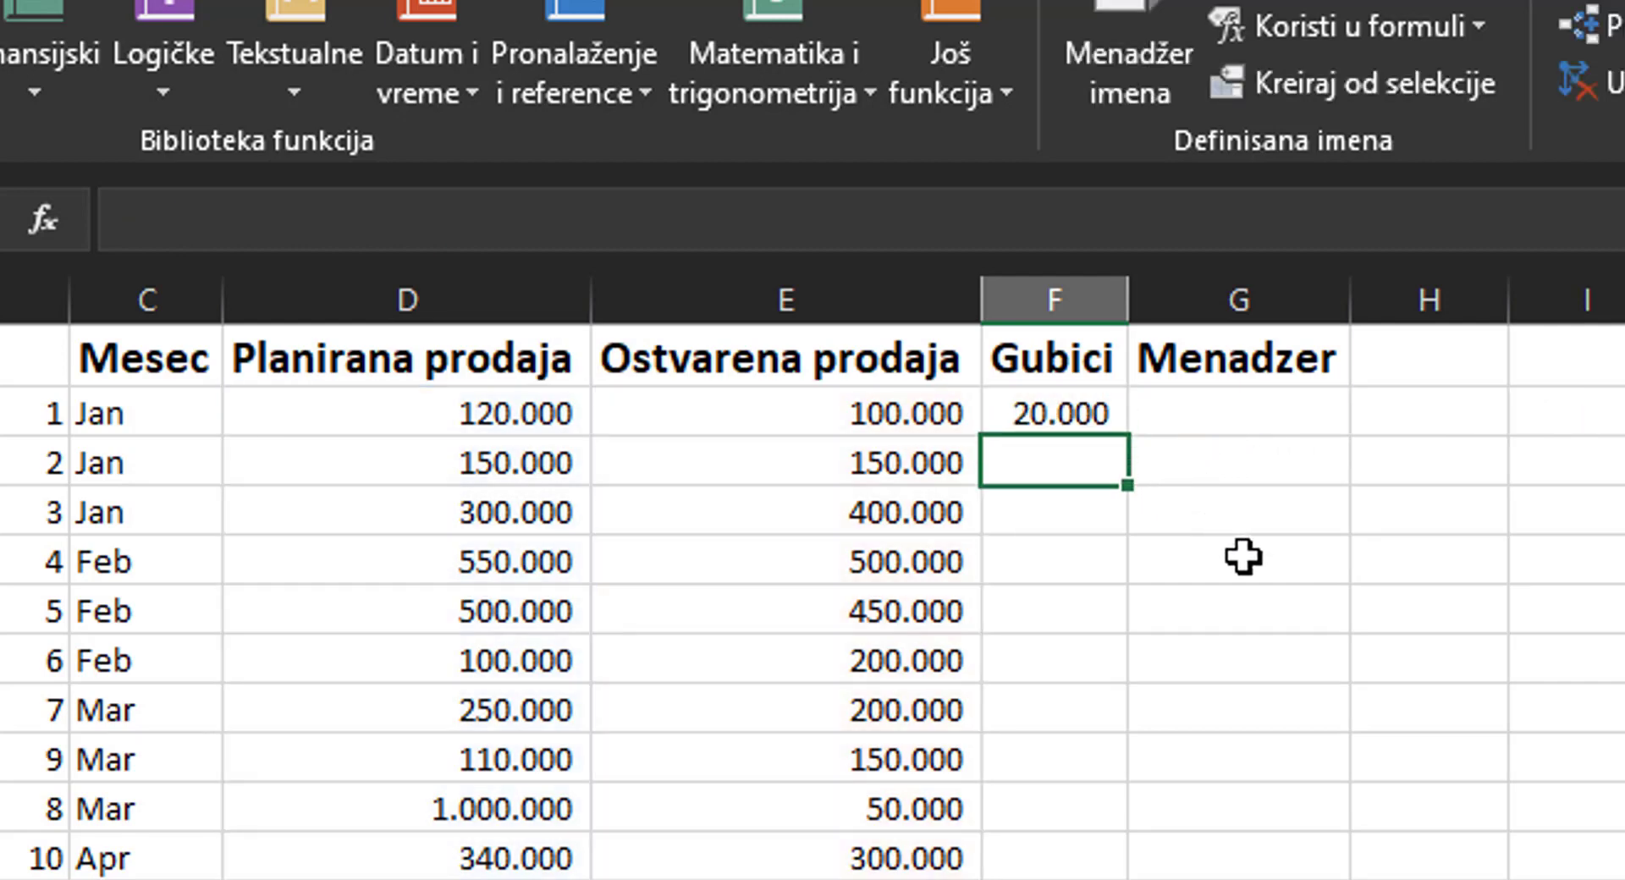
{"action": "left_click", "coordinate": [1083, 415]}
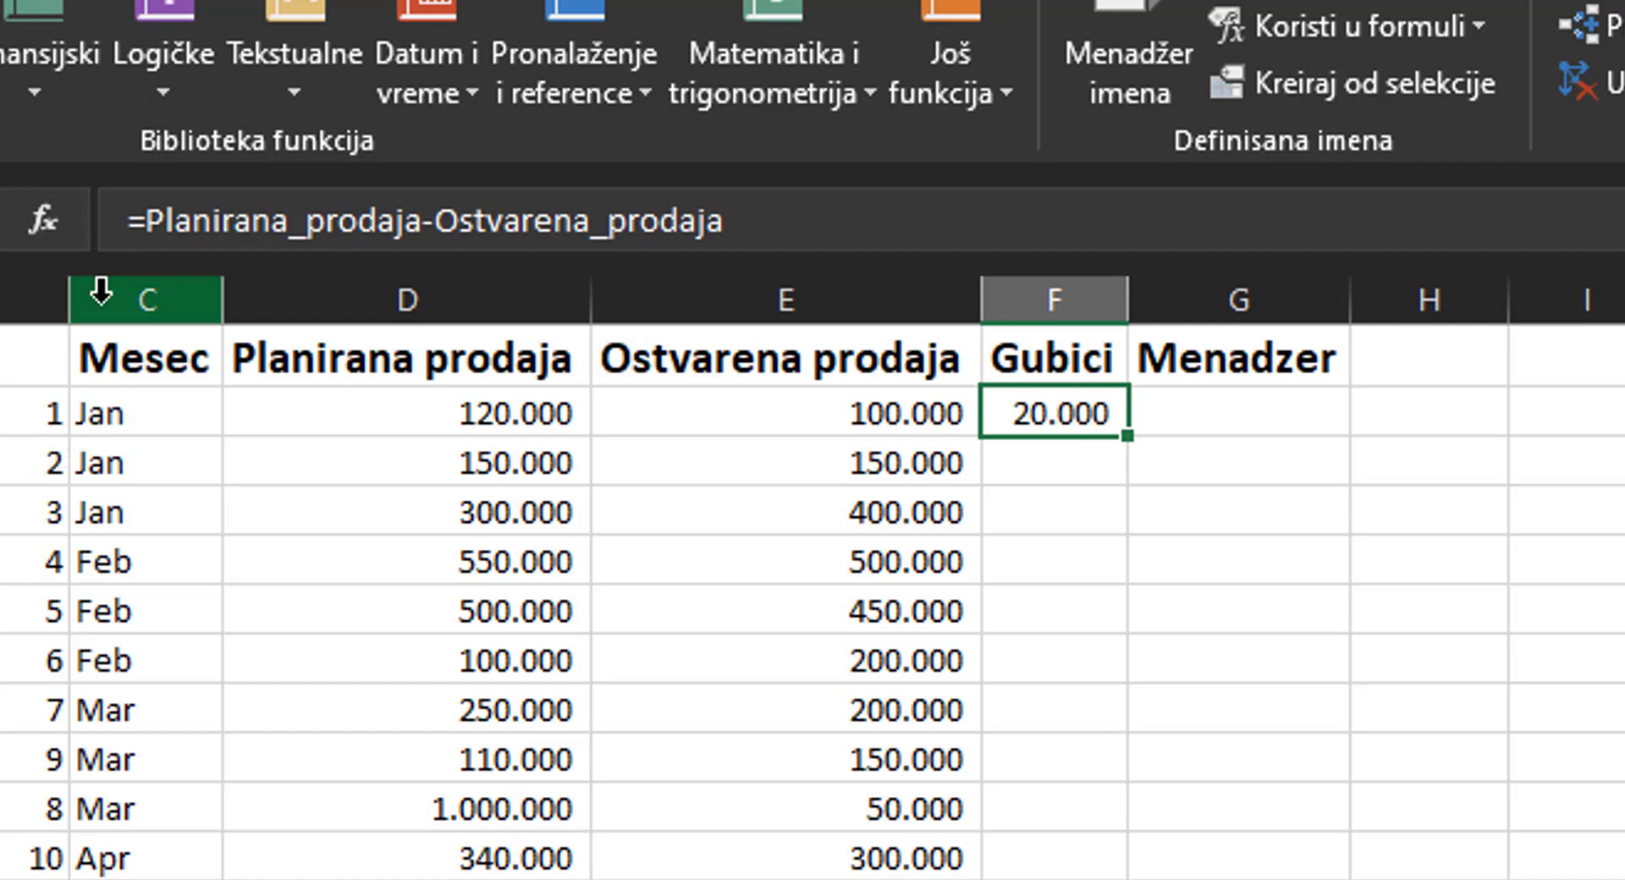
{"action": "left_click", "coordinate": [338, 423]}
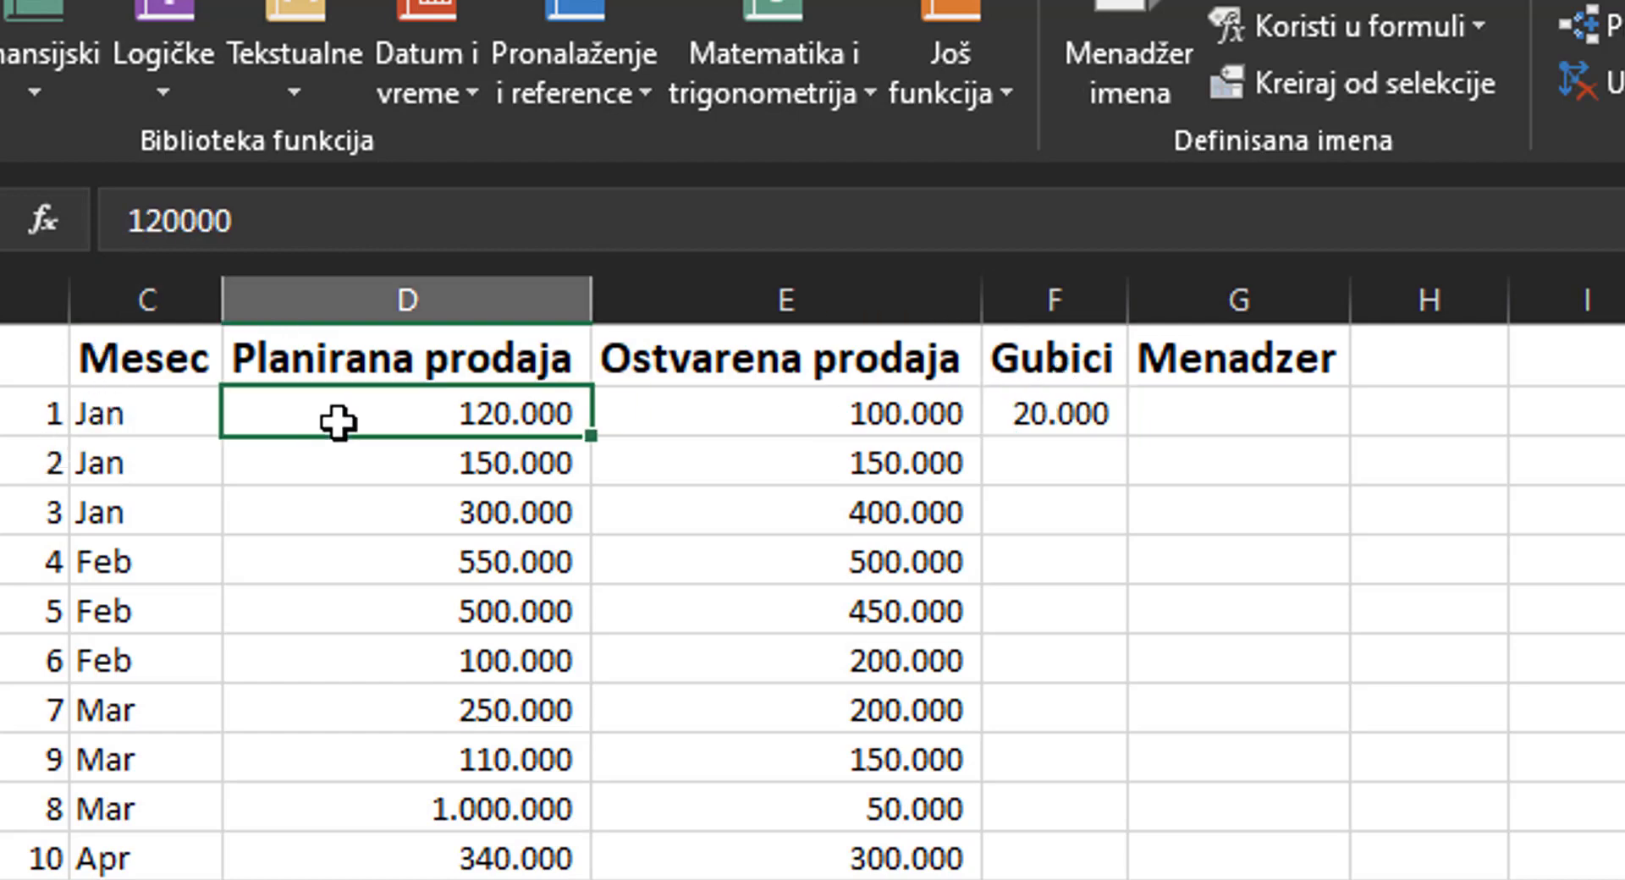
{"action": "left_click", "coordinate": [668, 406]}
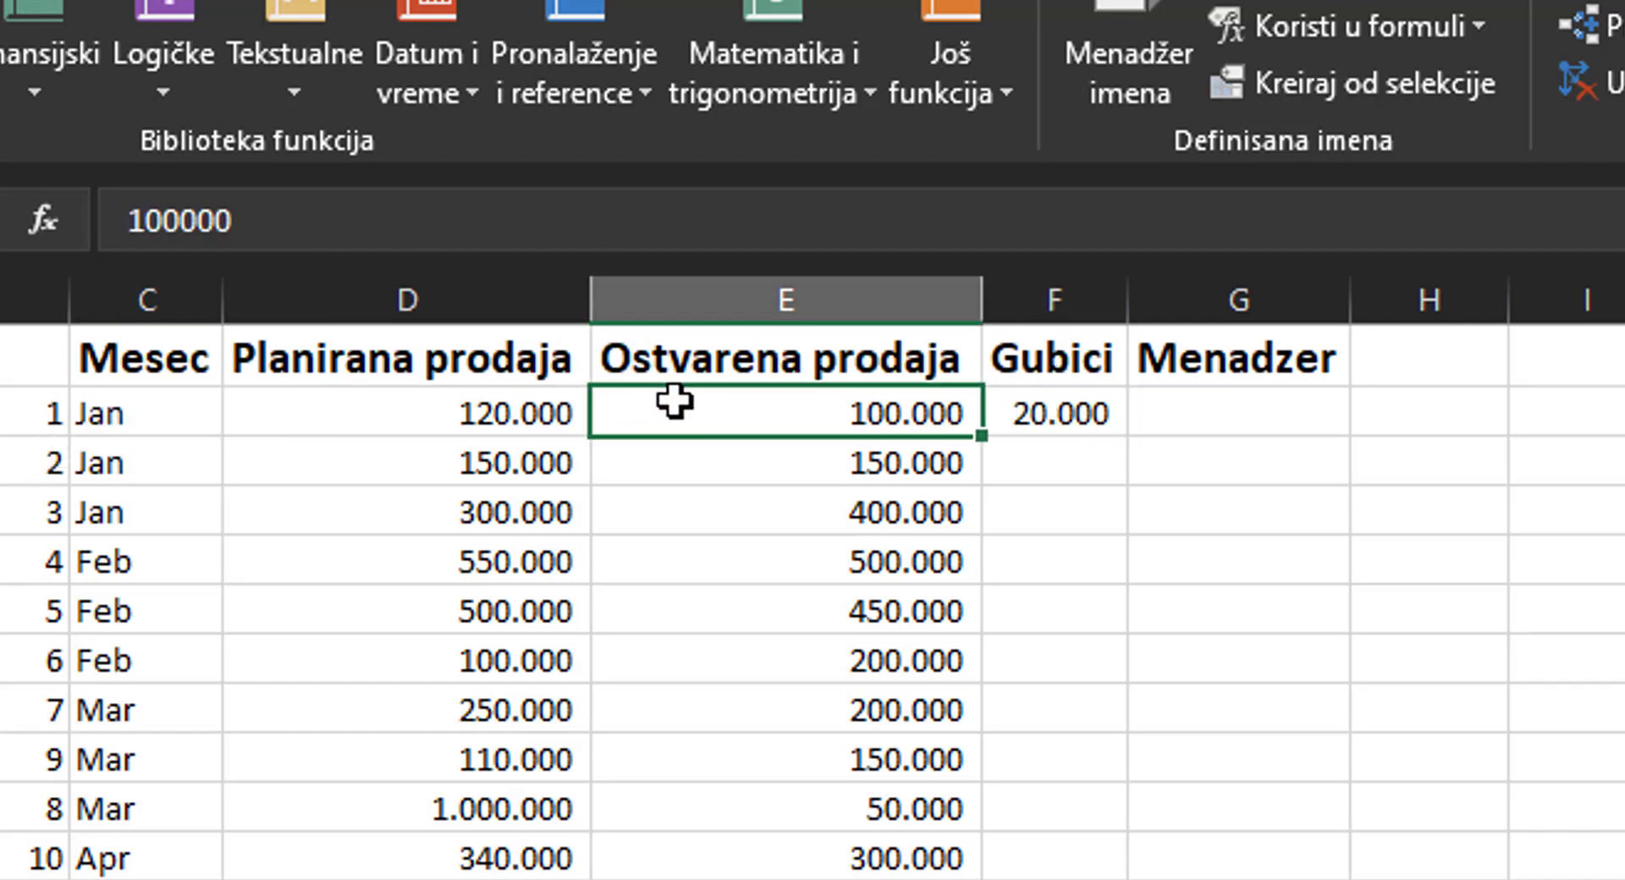
{"action": "left_click", "coordinate": [1012, 402]}
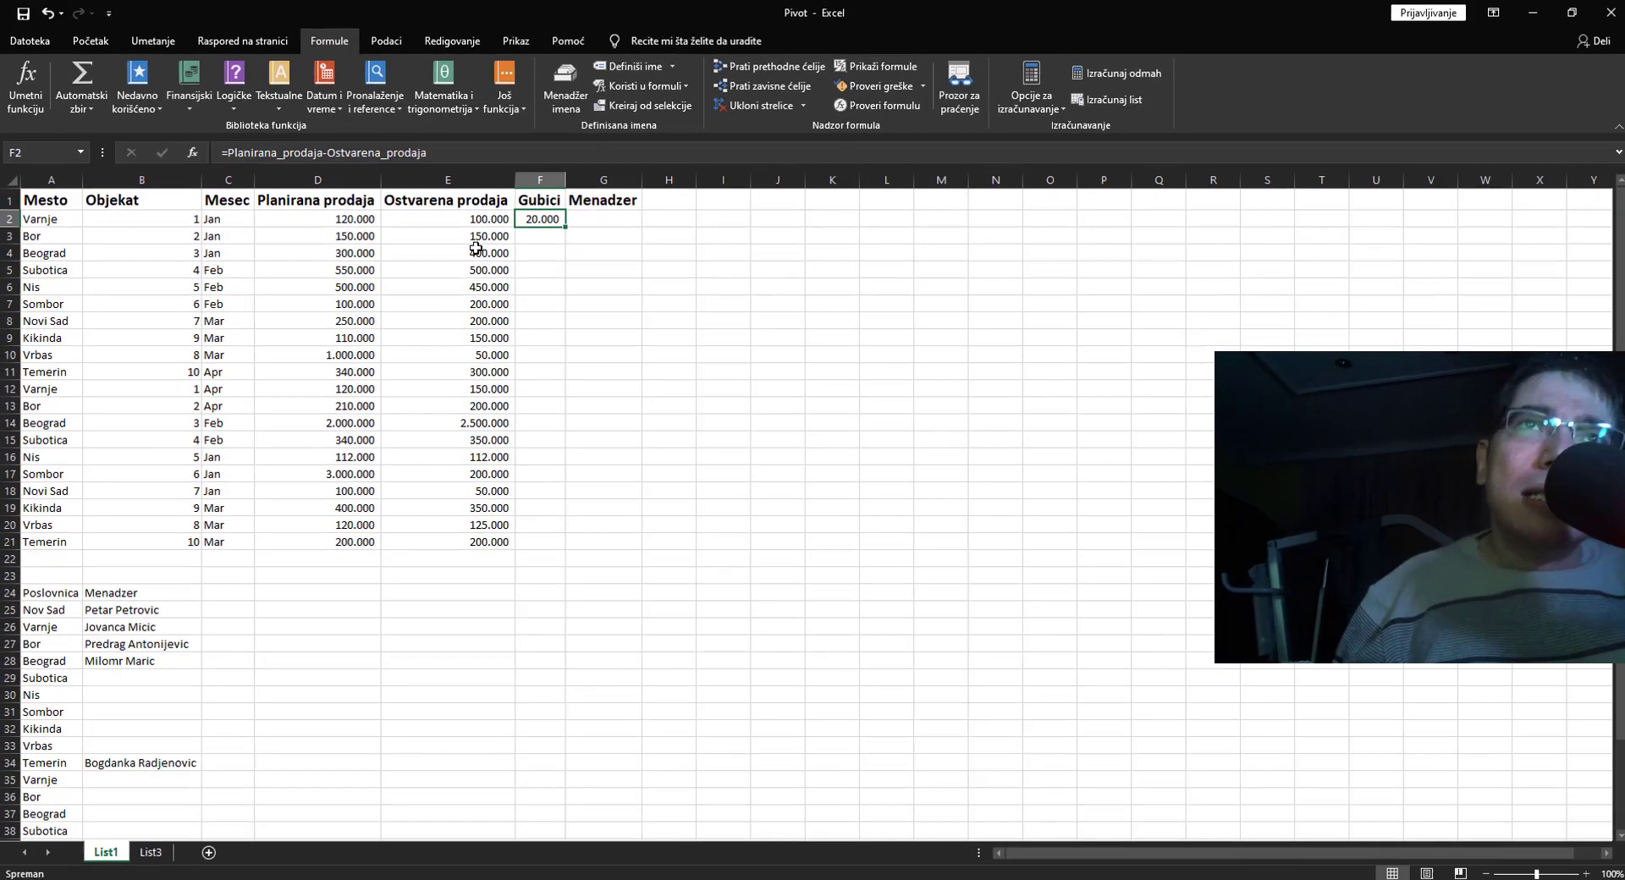
{"action": "left_click", "coordinate": [576, 219]}
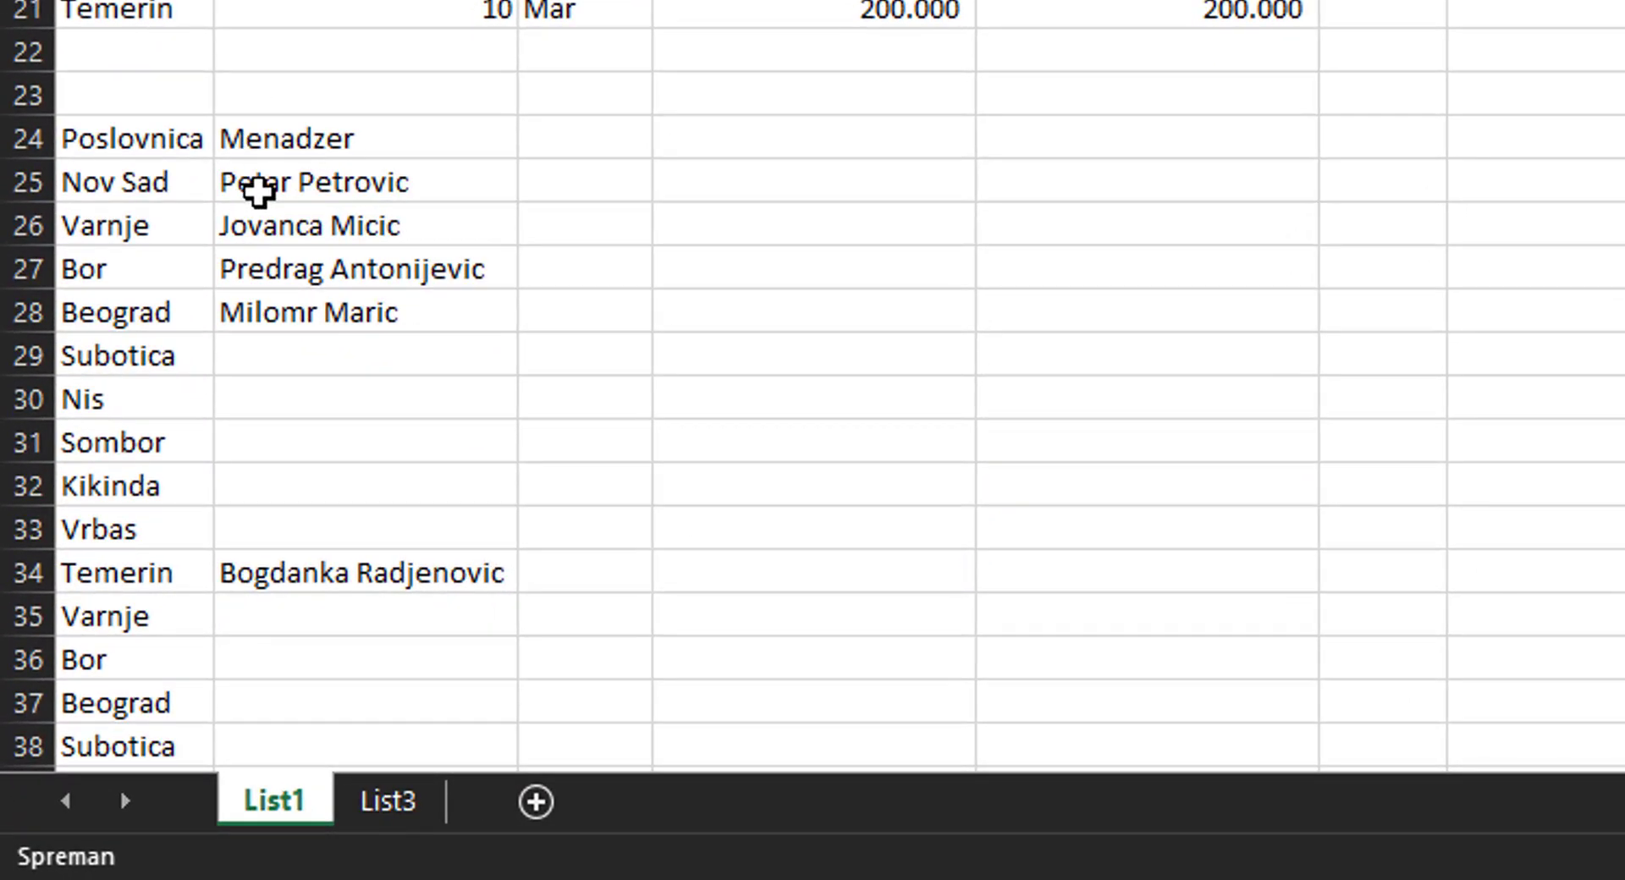
{"action": "left_click_drag", "start_coordinate": [259, 191], "coordinate": [267, 271]}
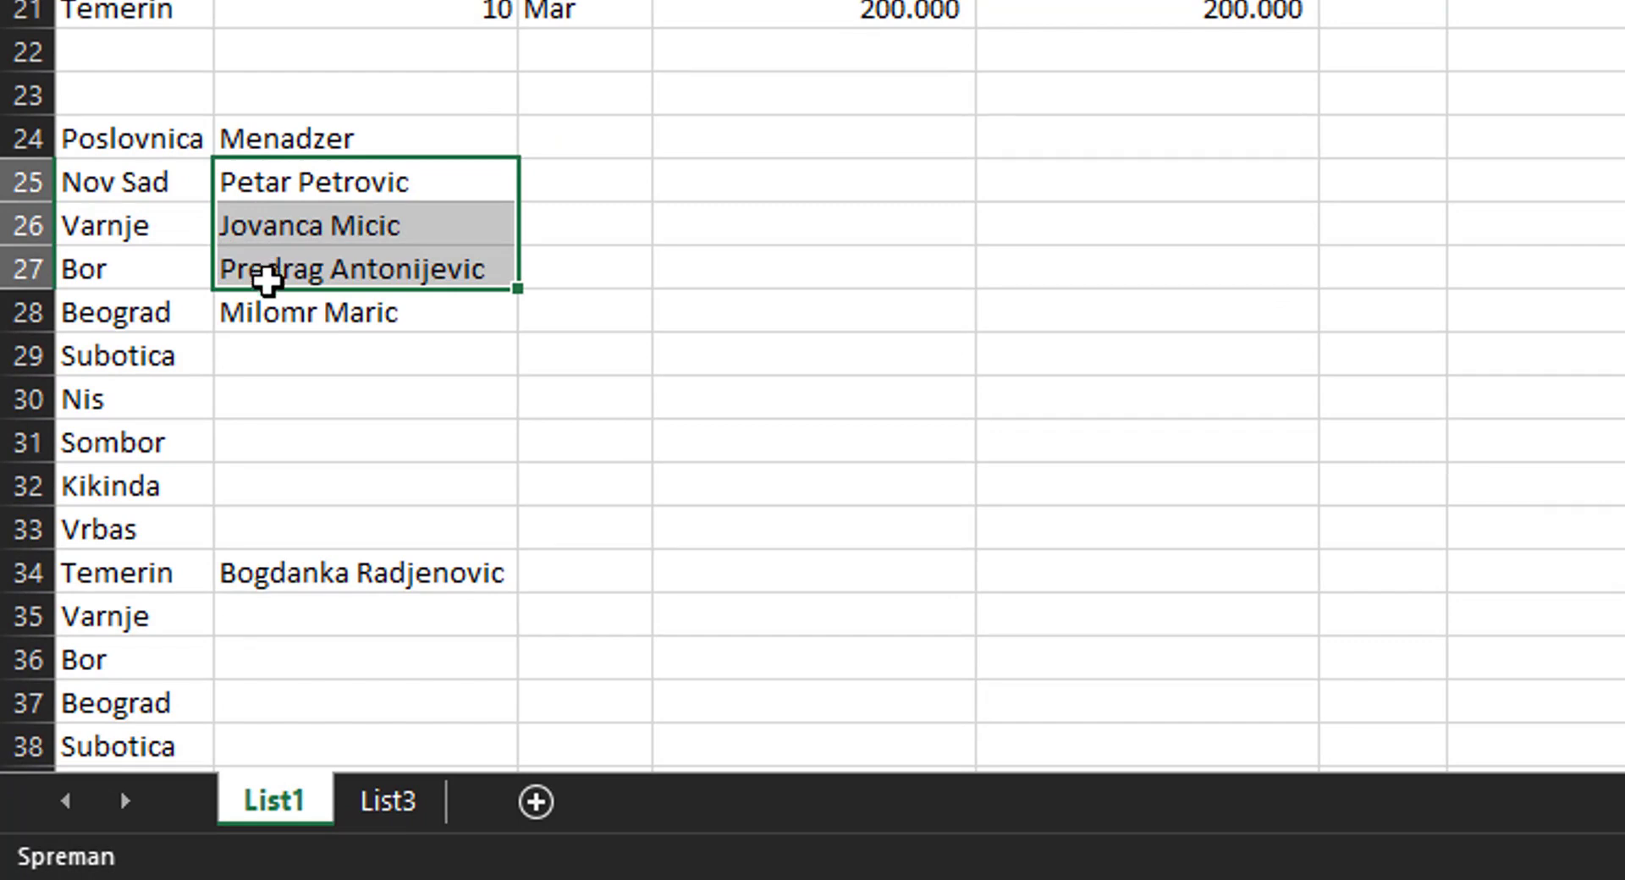
{"action": "left_click_drag", "start_coordinate": [268, 279], "coordinate": [269, 292]}
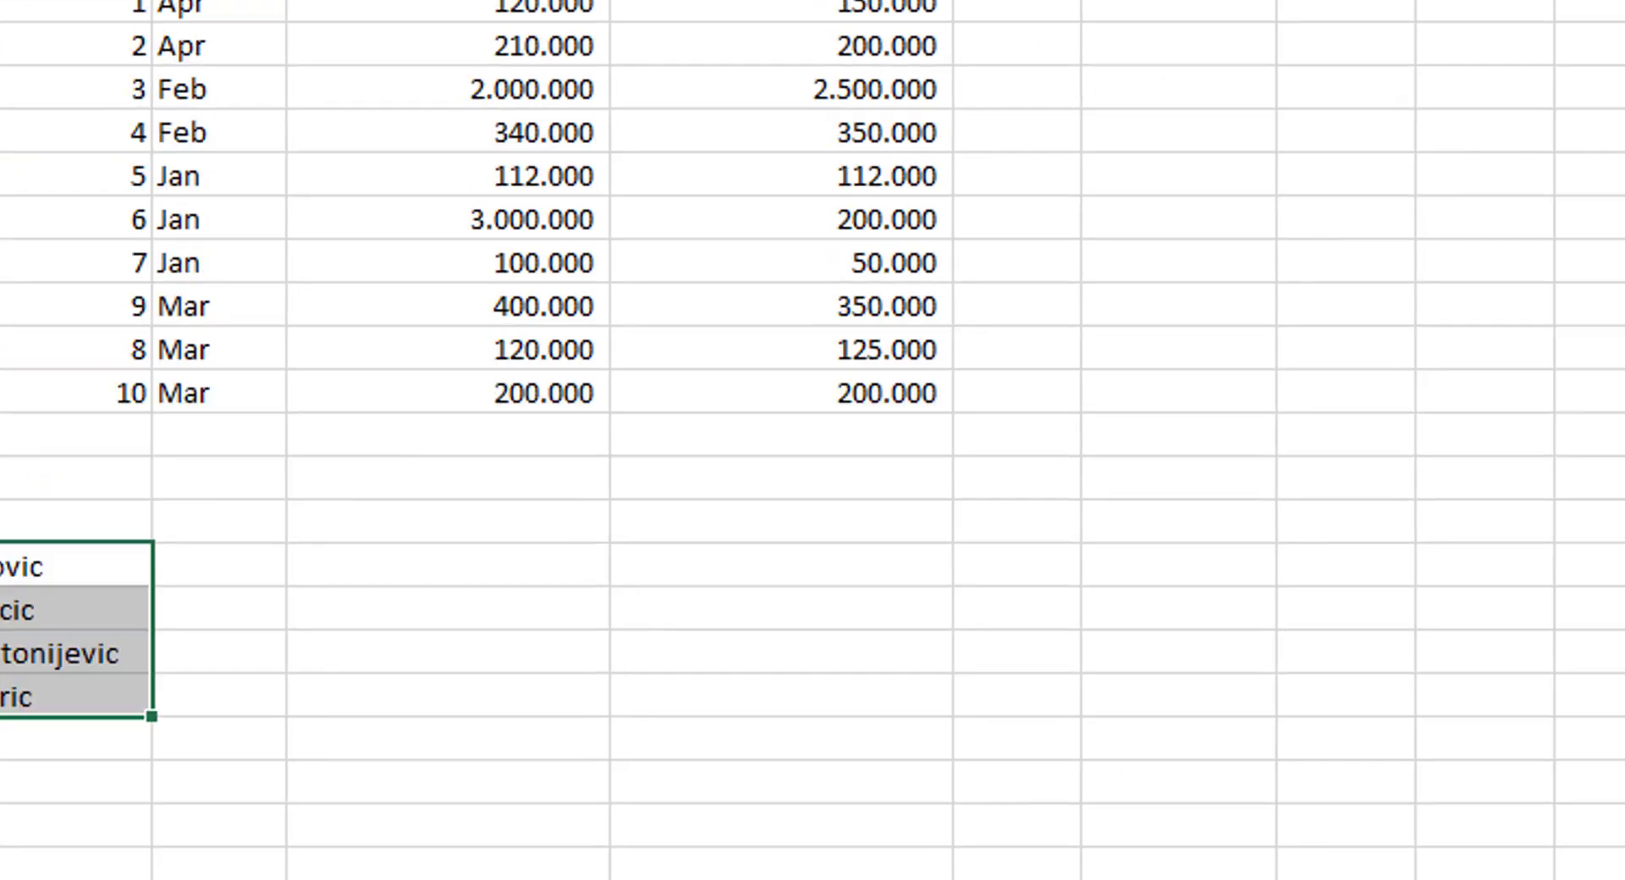
{"action": "left_click", "coordinate": [573, 207]}
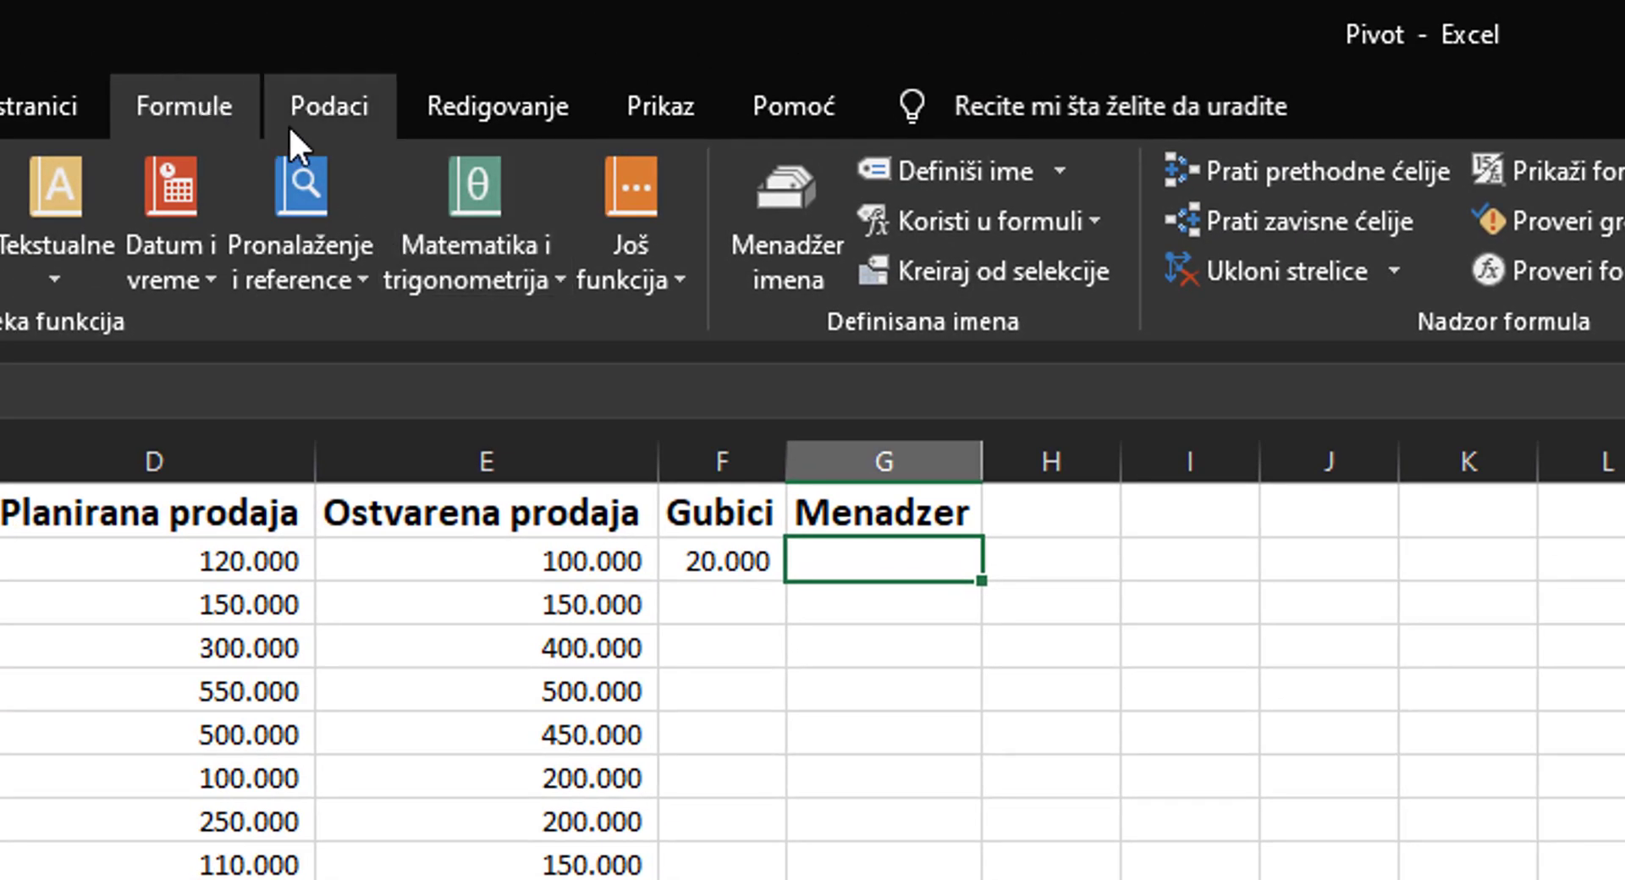
- Give G2 list data validation sourced from the manager names in B25:B34
{"action": "left_click", "coordinate": [308, 112]}
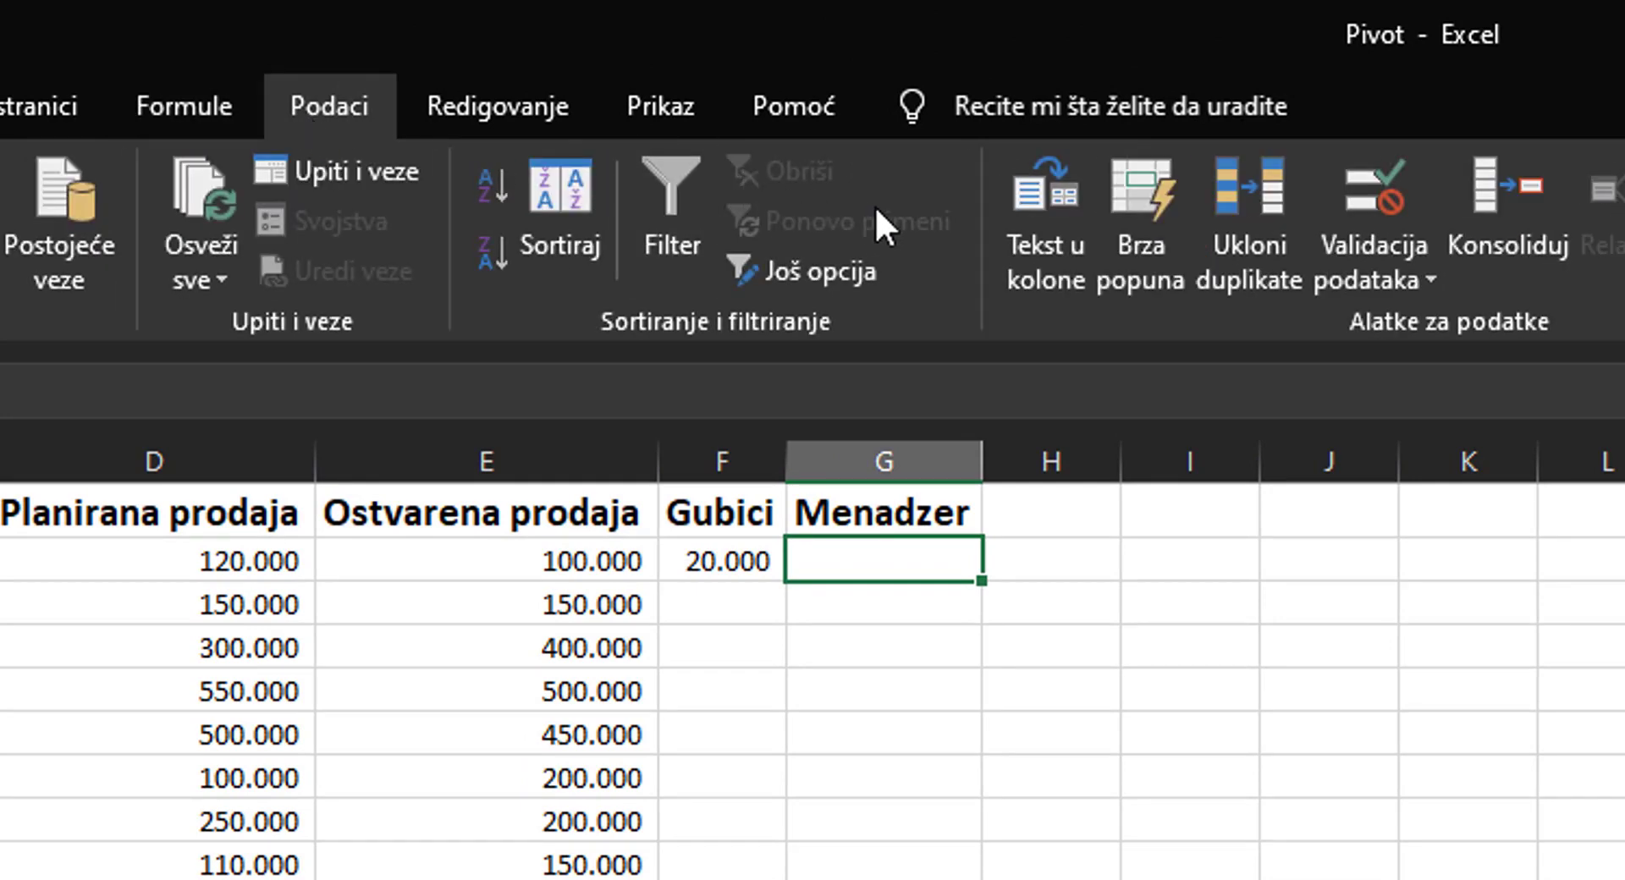
{"action": "left_click", "coordinate": [1346, 276]}
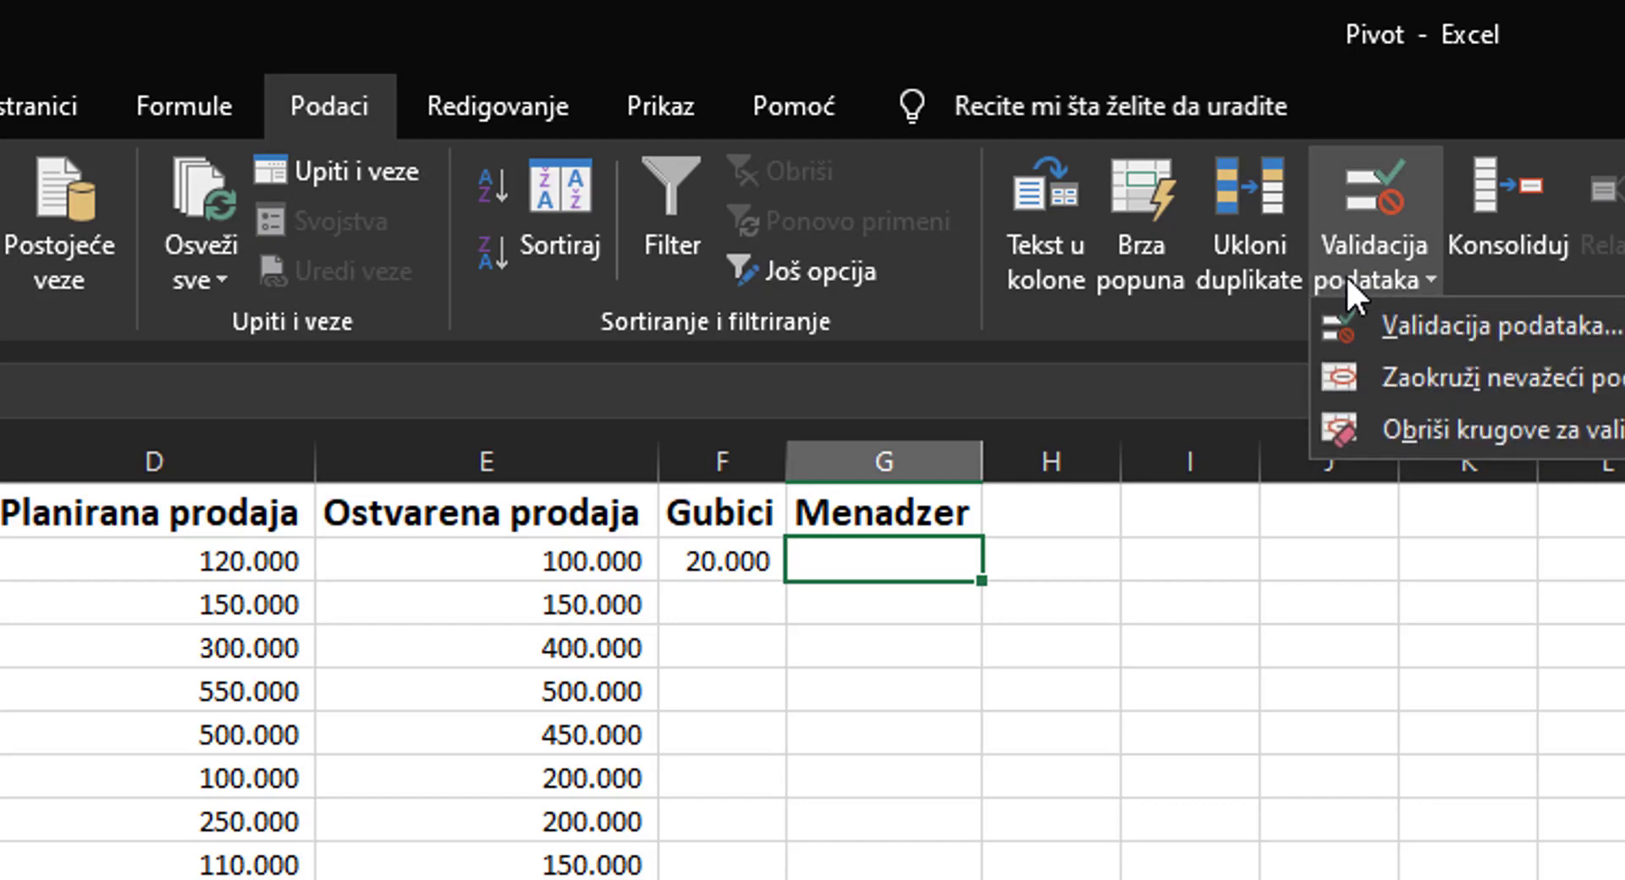
{"action": "left_click", "coordinate": [1355, 322]}
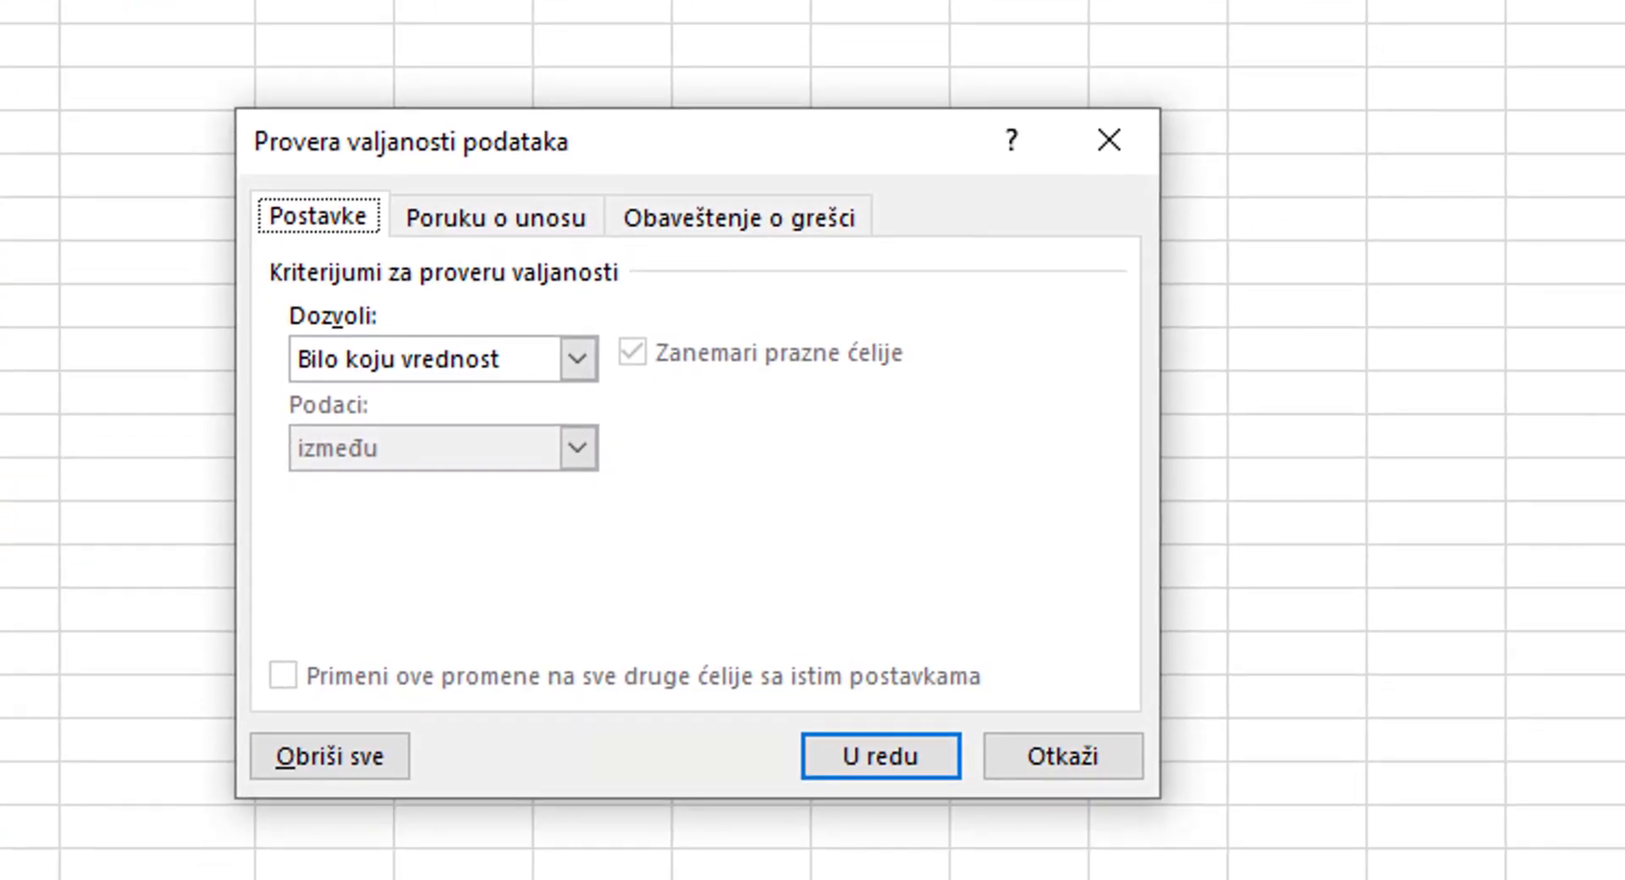
{"action": "left_click", "coordinate": [581, 359]}
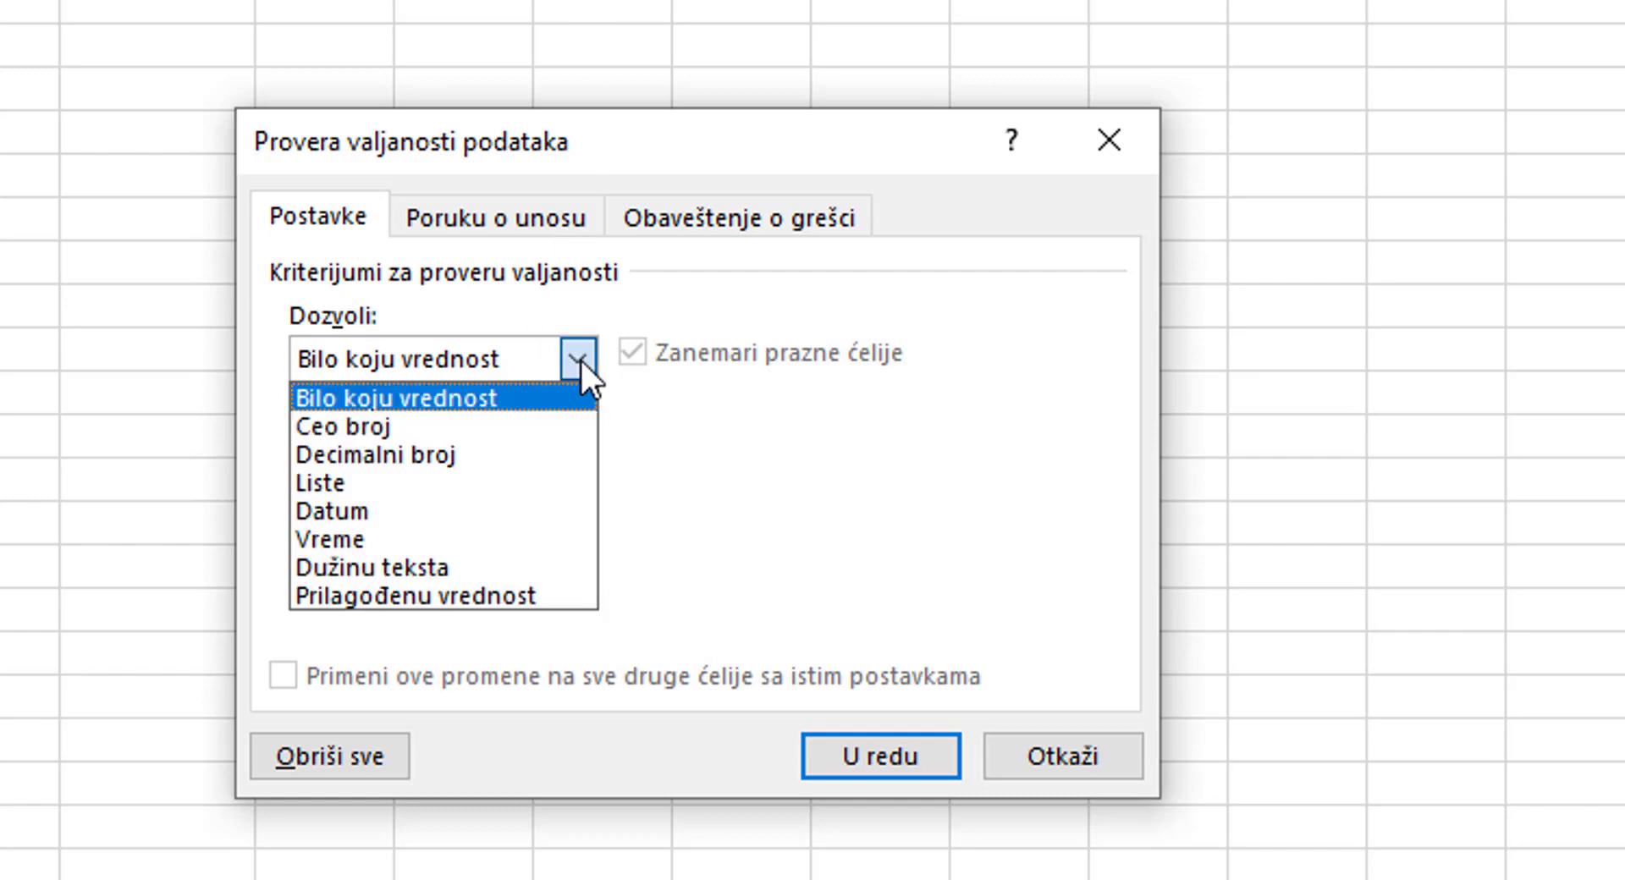
{"action": "left_click", "coordinate": [485, 482]}
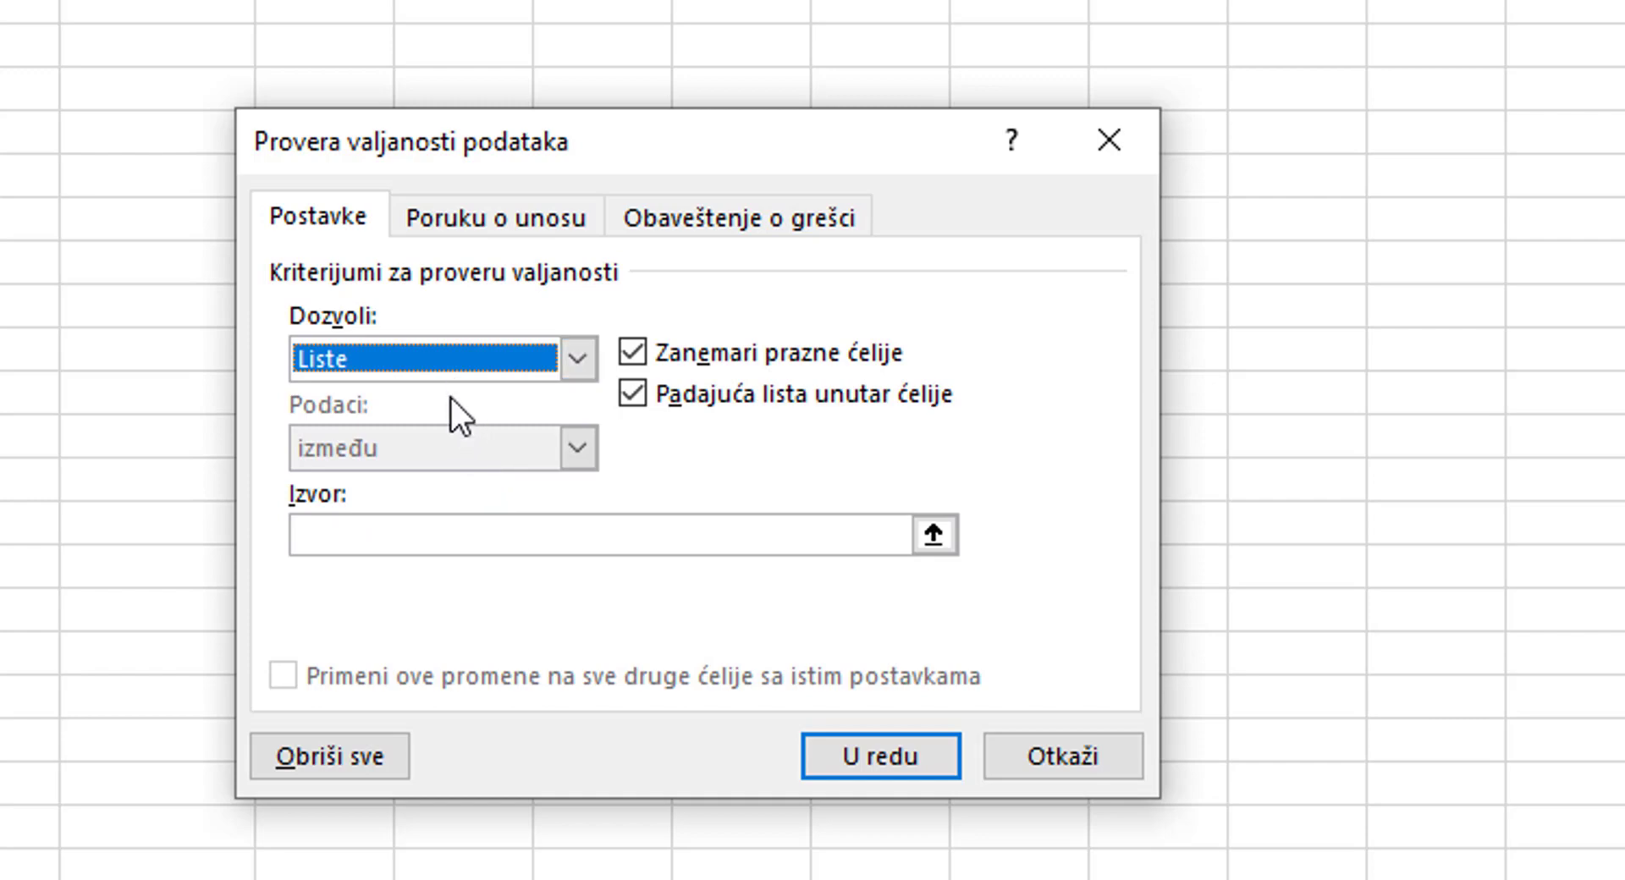
{"action": "left_click", "coordinate": [922, 535]}
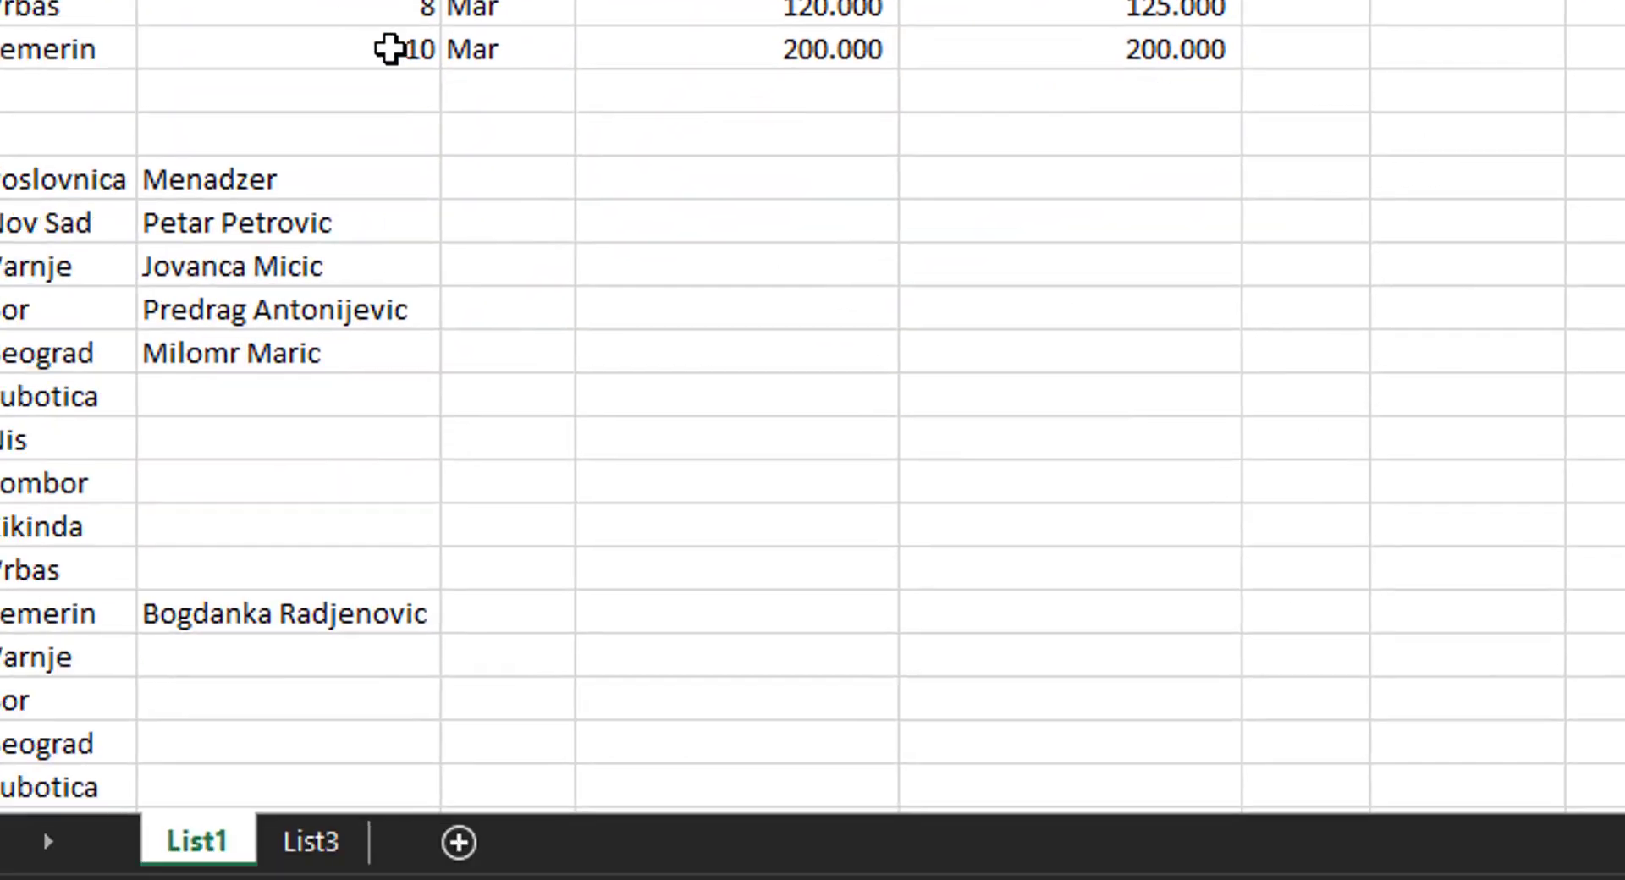
{"action": "left_click_drag", "start_coordinate": [300, 188], "coordinate": [318, 556]}
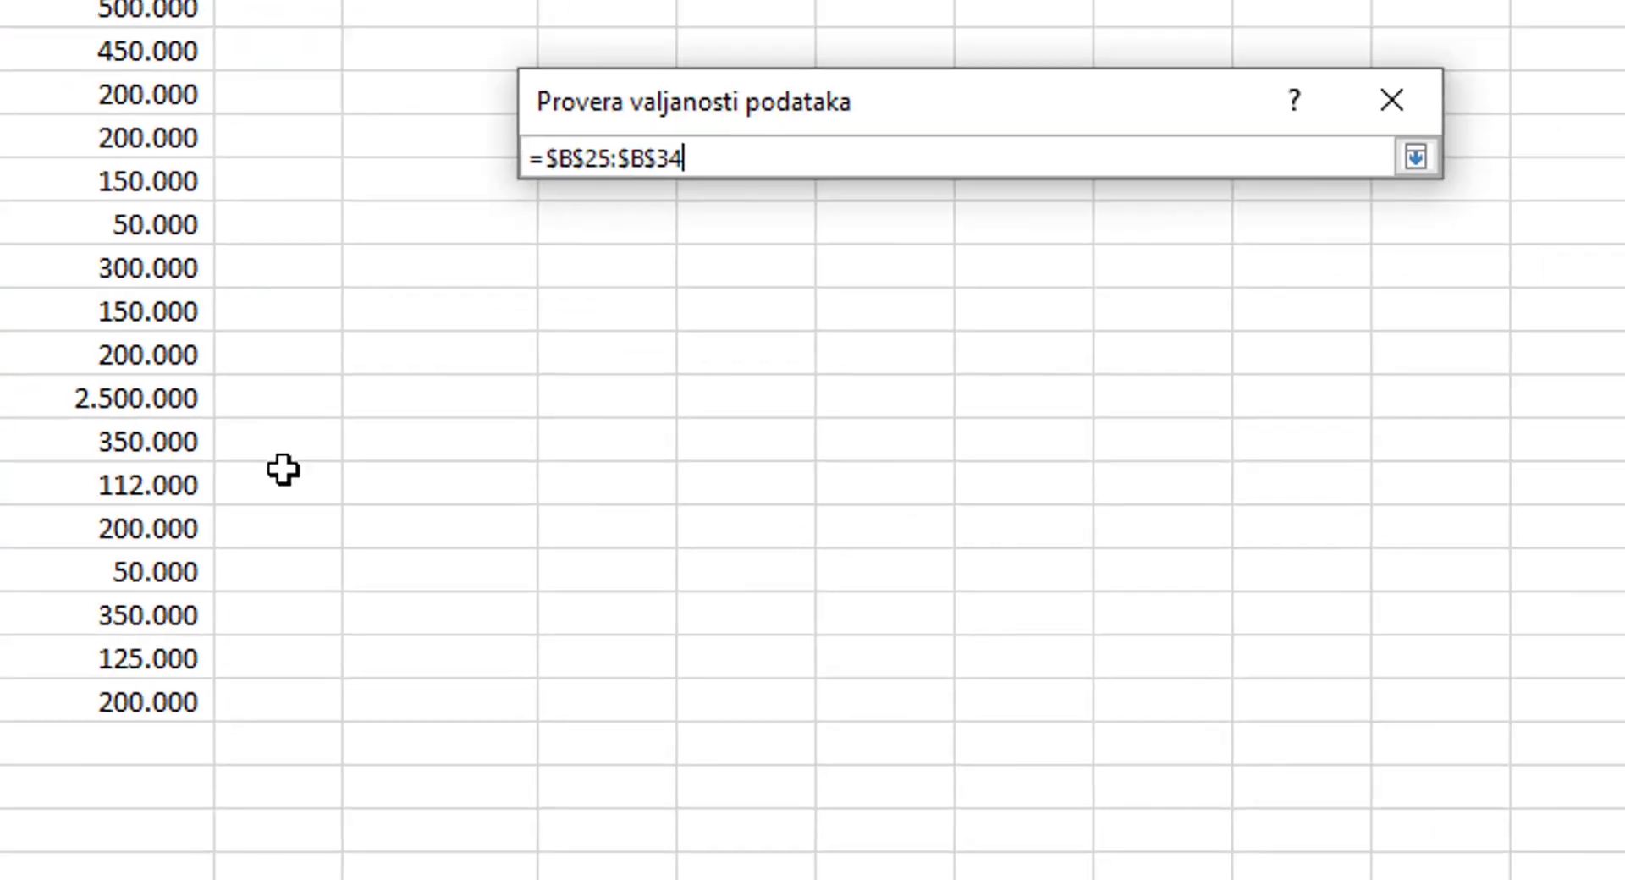
{"action": "key", "text": "Return"}
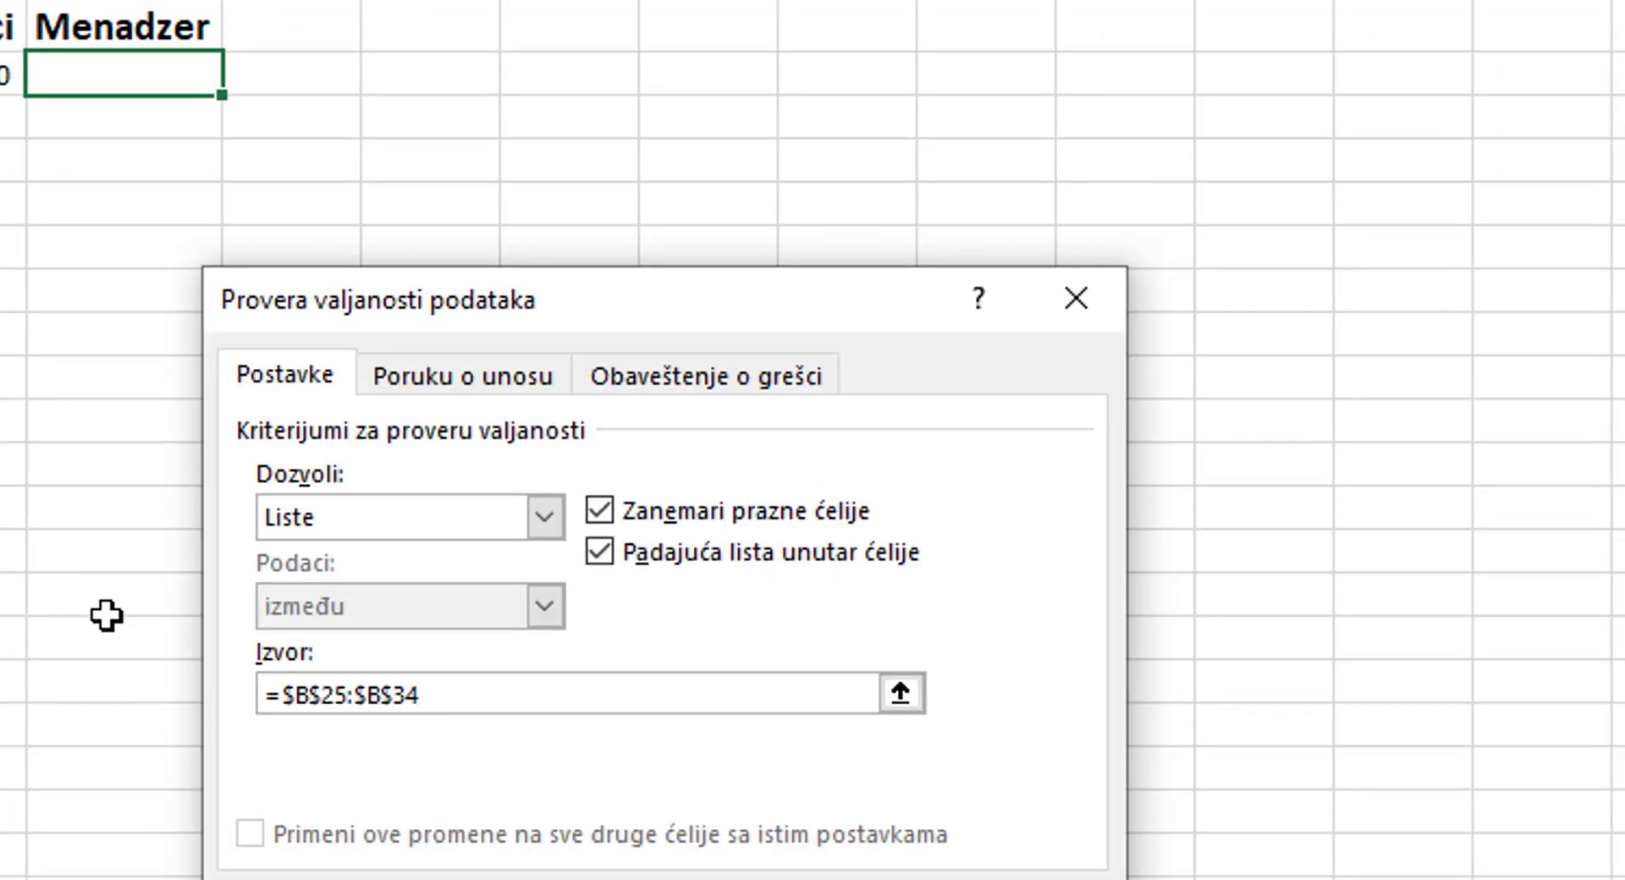
{"action": "key", "text": "Return"}
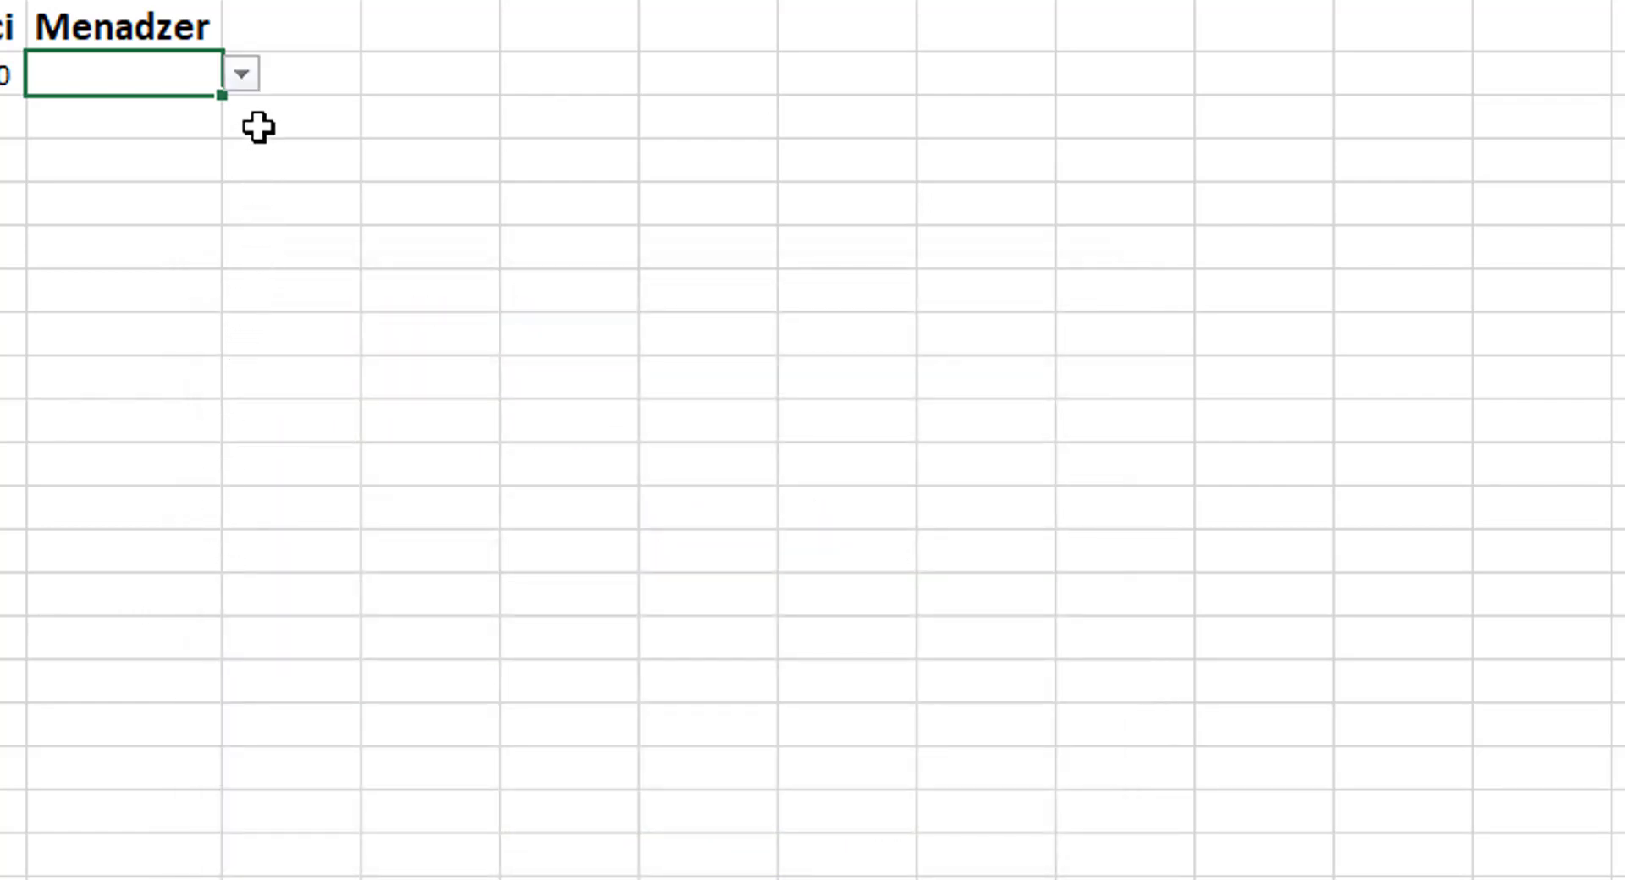
- Pick a manager in G2's dropdown and fill it down to G22
{"action": "left_click", "coordinate": [249, 76]}
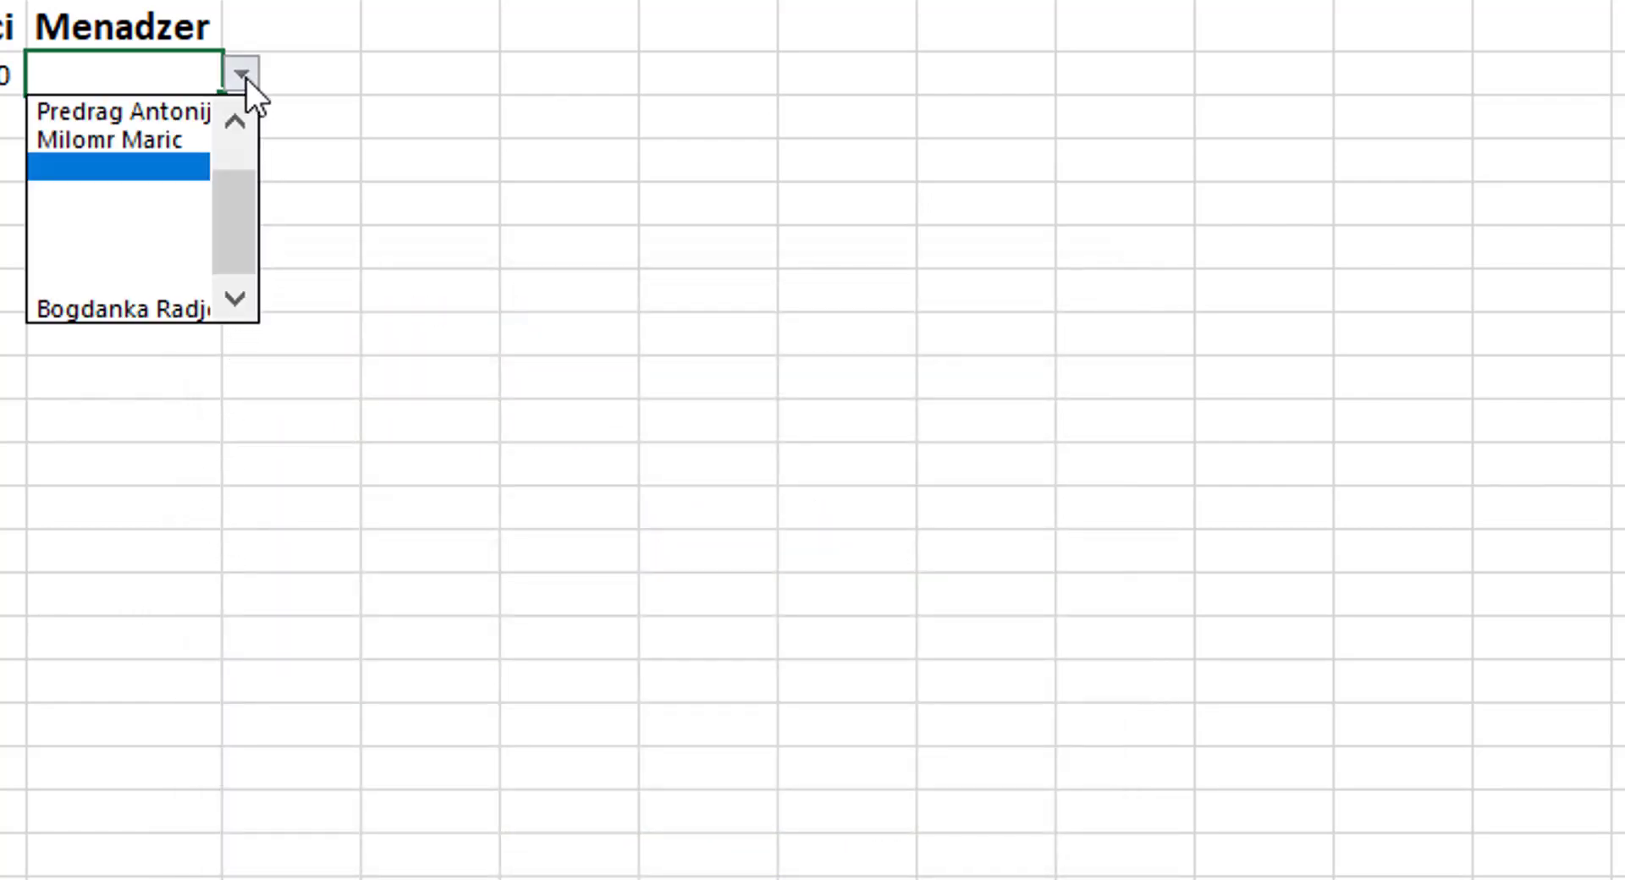
{"action": "left_click", "coordinate": [229, 129]}
{"action": "left_click", "coordinate": [227, 127]}
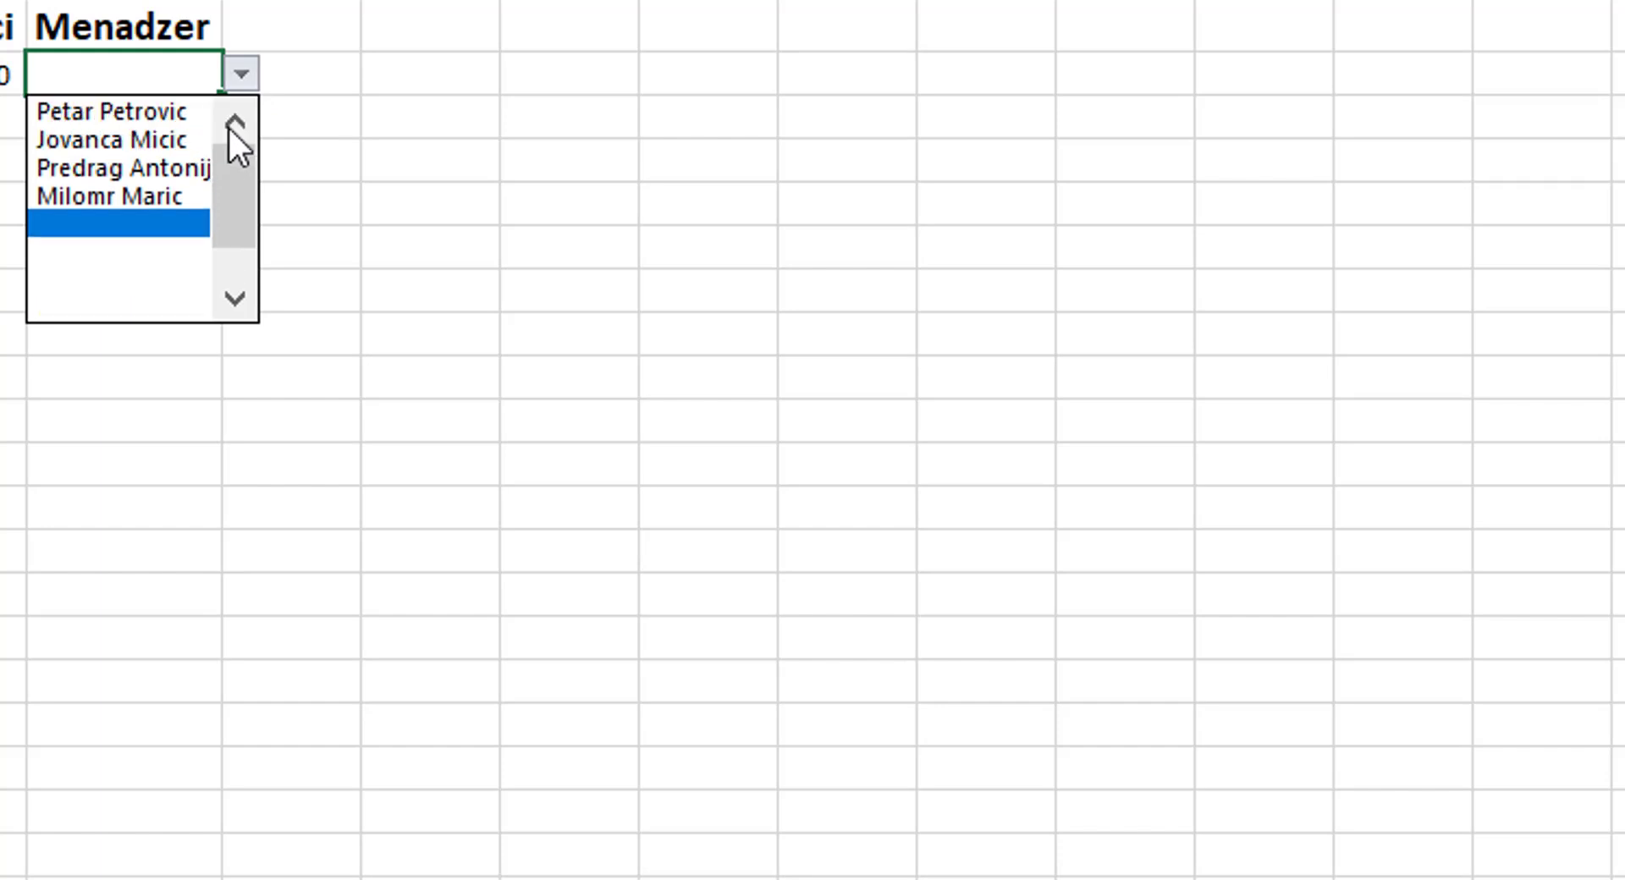
{"action": "left_click", "coordinate": [166, 140]}
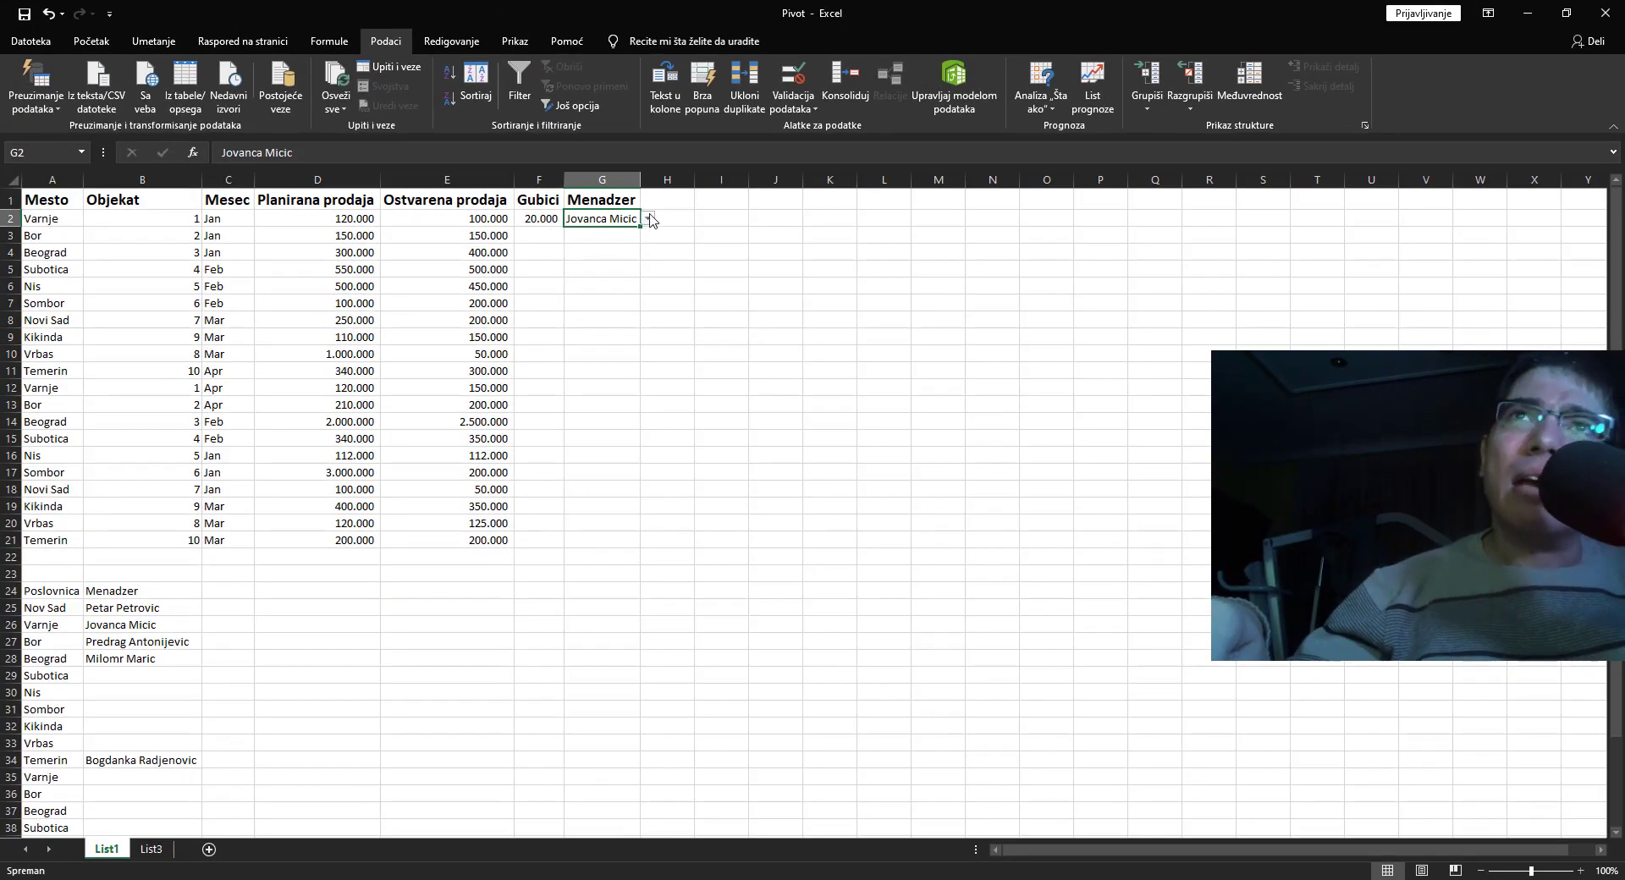
{"action": "left_click", "coordinate": [647, 219]}
{"action": "left_click", "coordinate": [627, 229]}
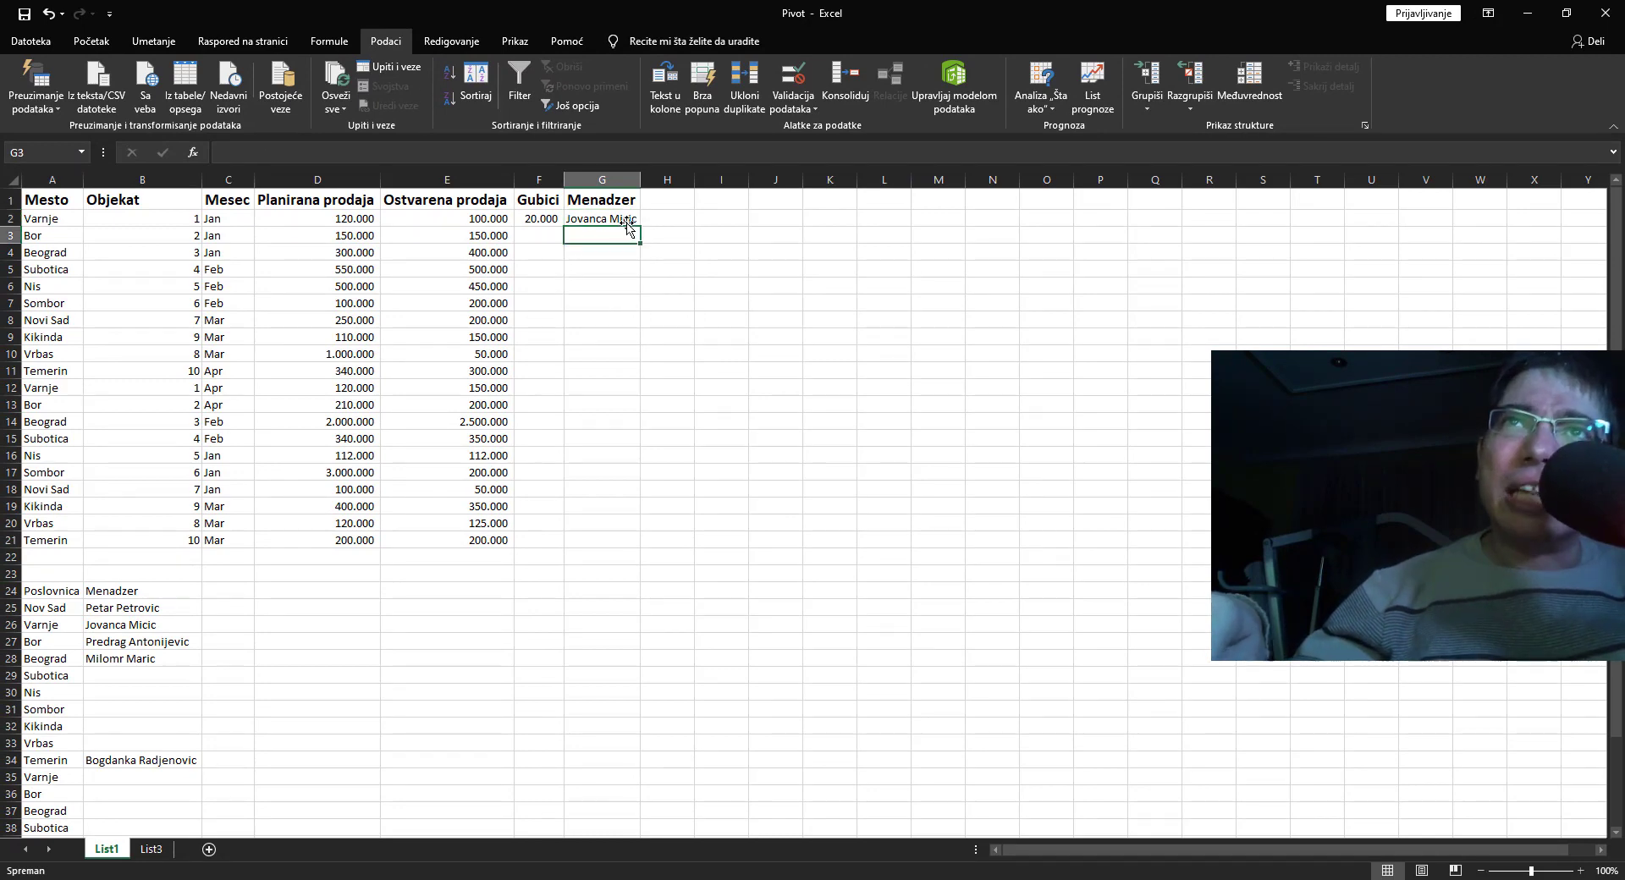
{"action": "left_click", "coordinate": [627, 222]}
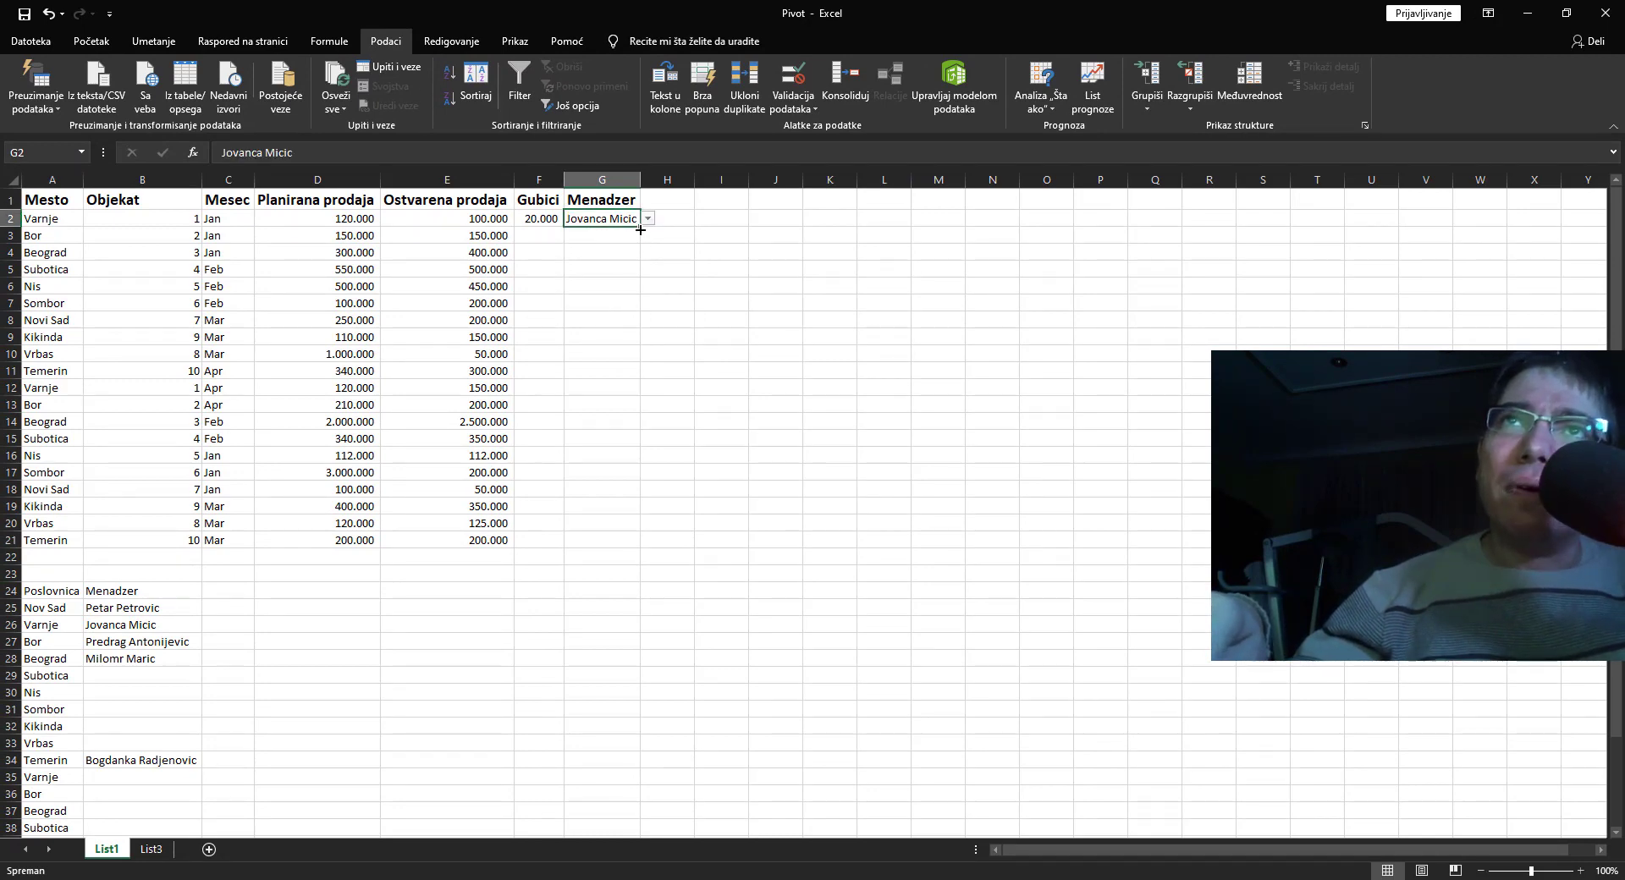
{"action": "left_click_drag", "start_coordinate": [641, 244], "coordinate": [620, 566]}
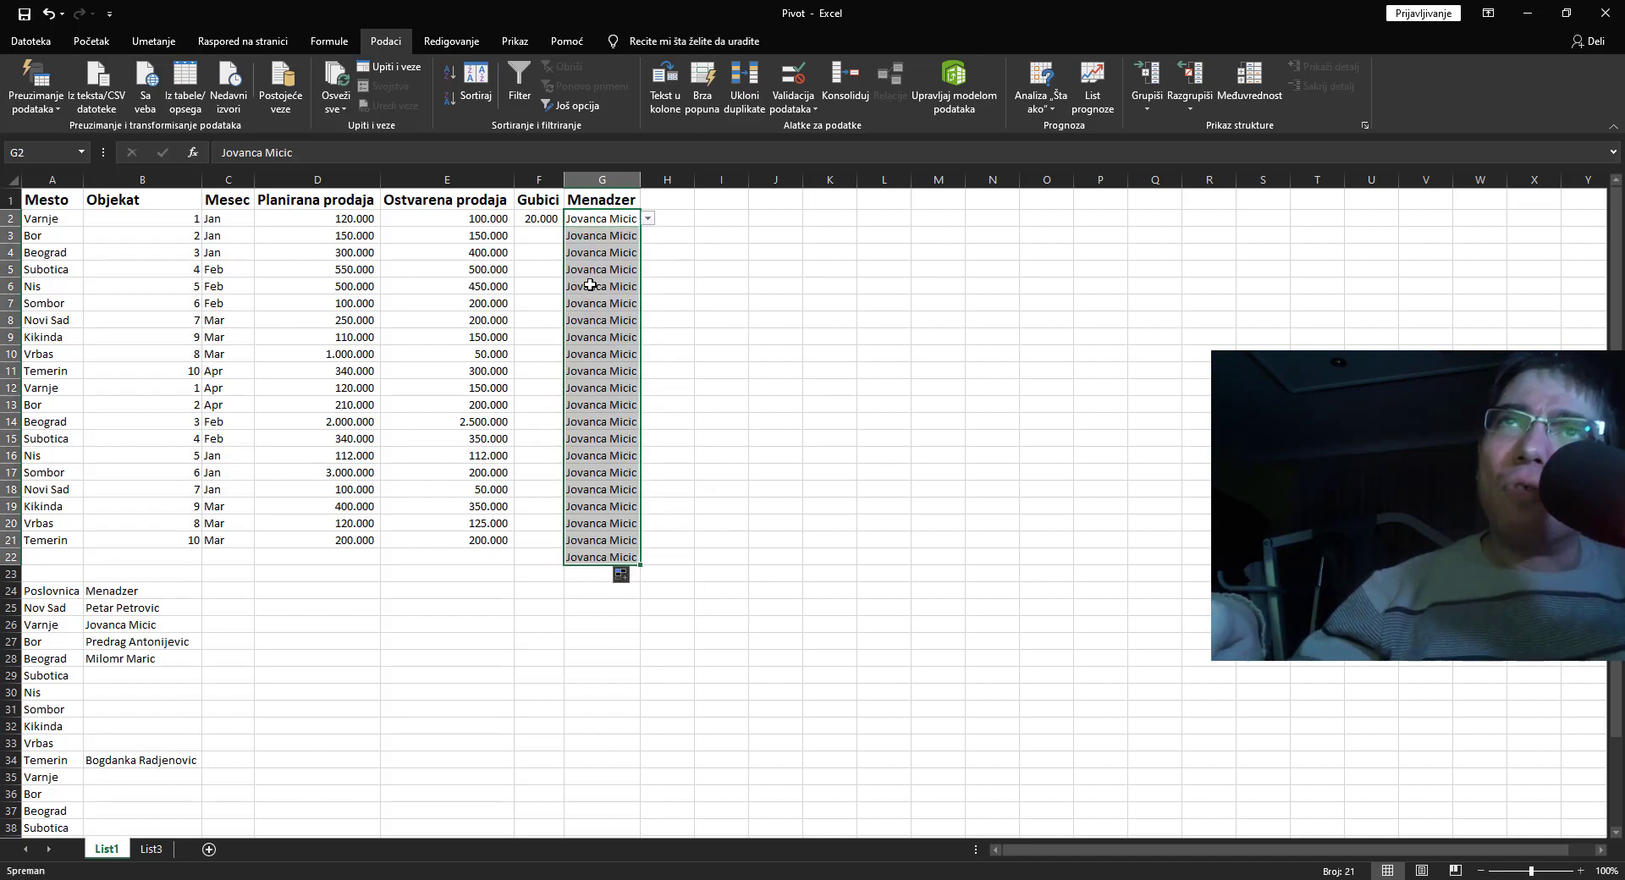
- Change G2 to a different manager from its dropdown
{"action": "left_click", "coordinate": [649, 221]}
{"action": "left_click", "coordinate": [622, 257]}
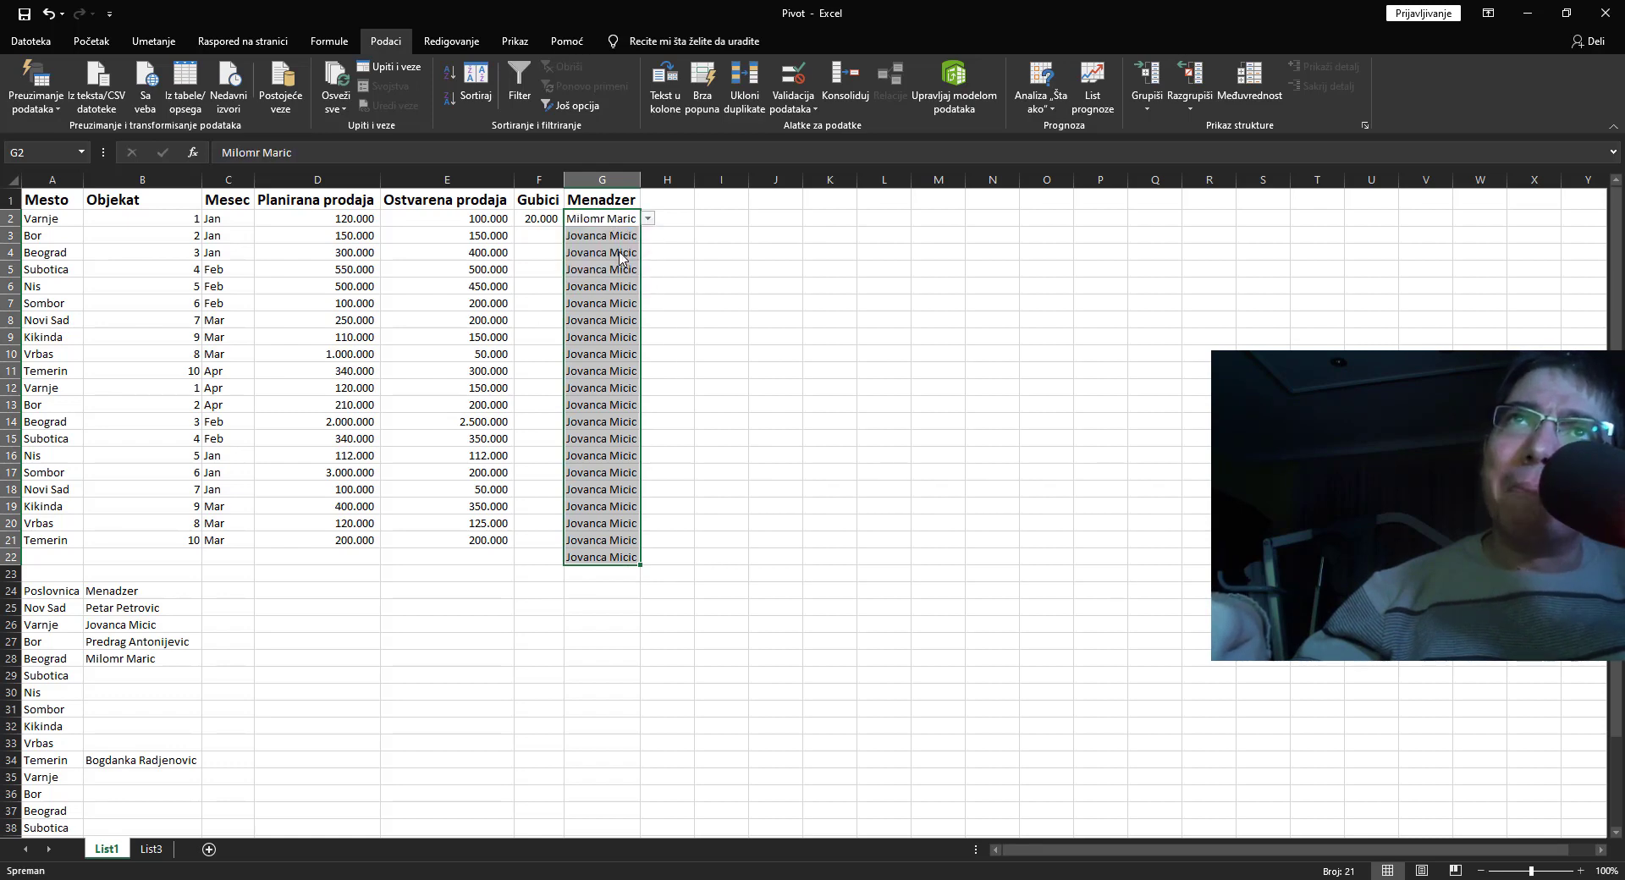
{"action": "left_click", "coordinate": [696, 252]}
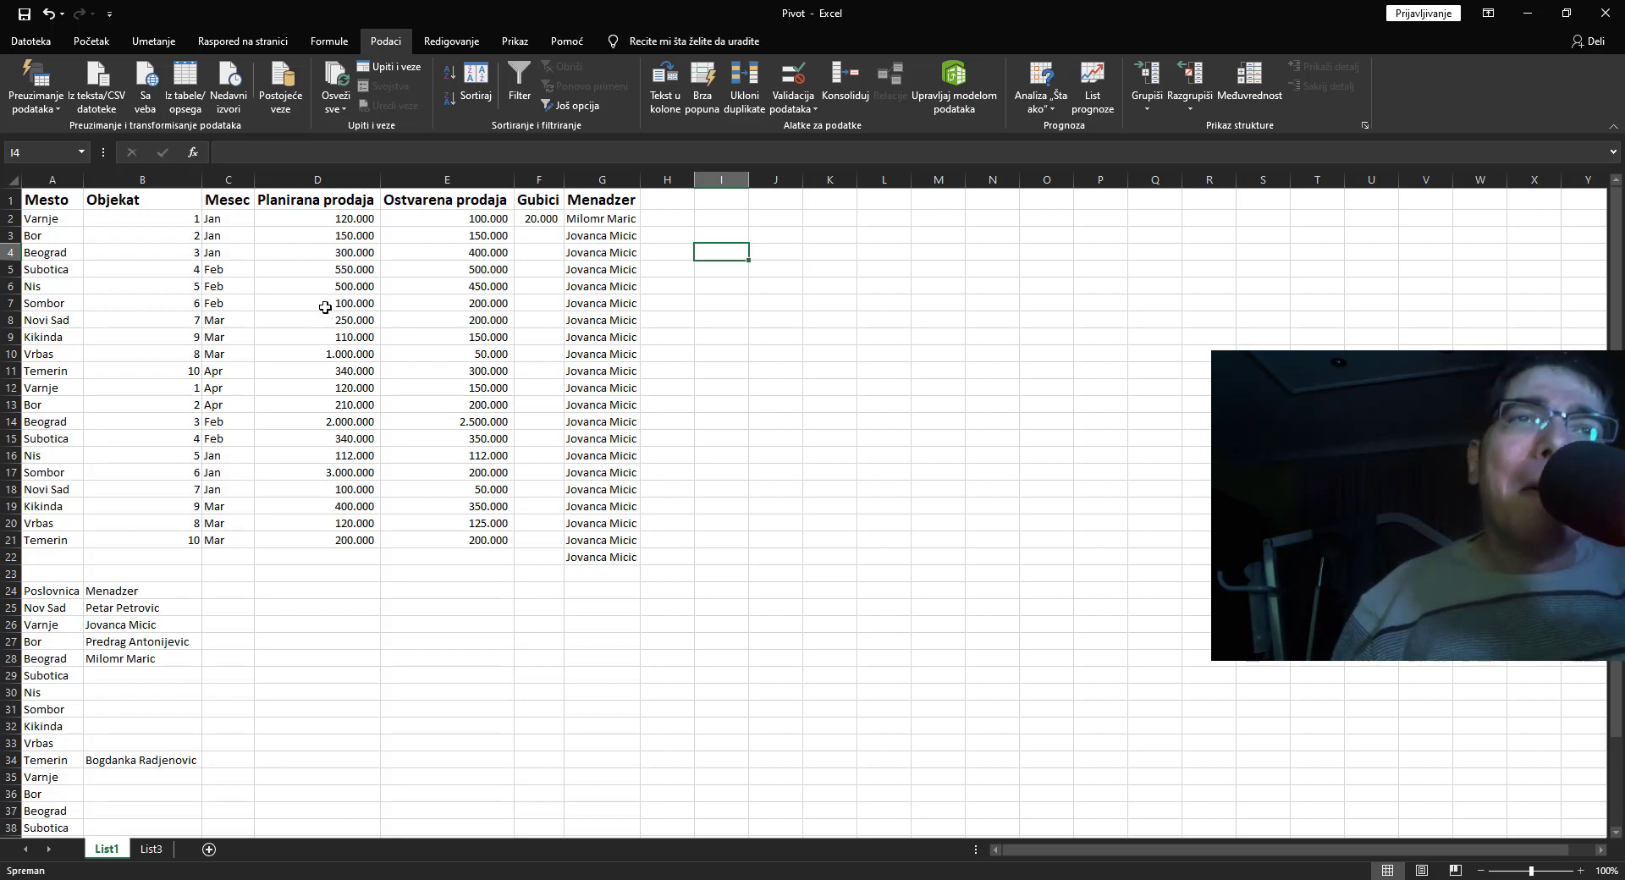
- Switch from Excel to the browser showing the Доктор Хаус Wikipedia article
{"action": "key", "text": "alt+Tab"}
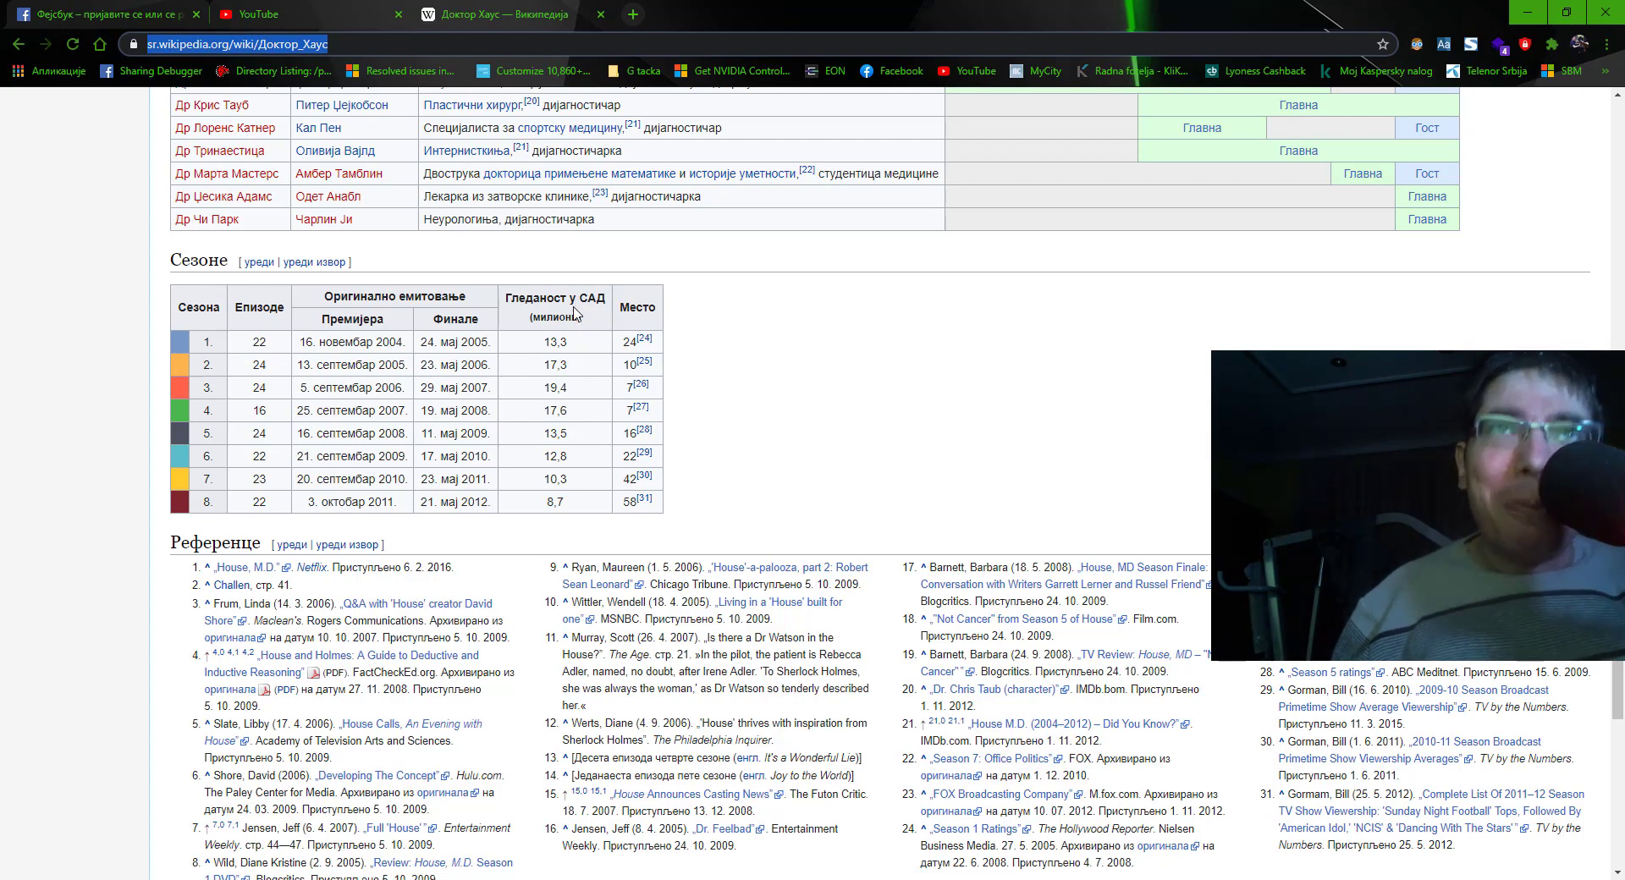
- Copy the Доктор Хаус article's URL from the address bar and return to Excel
{"action": "right_click", "coordinate": [214, 53]}
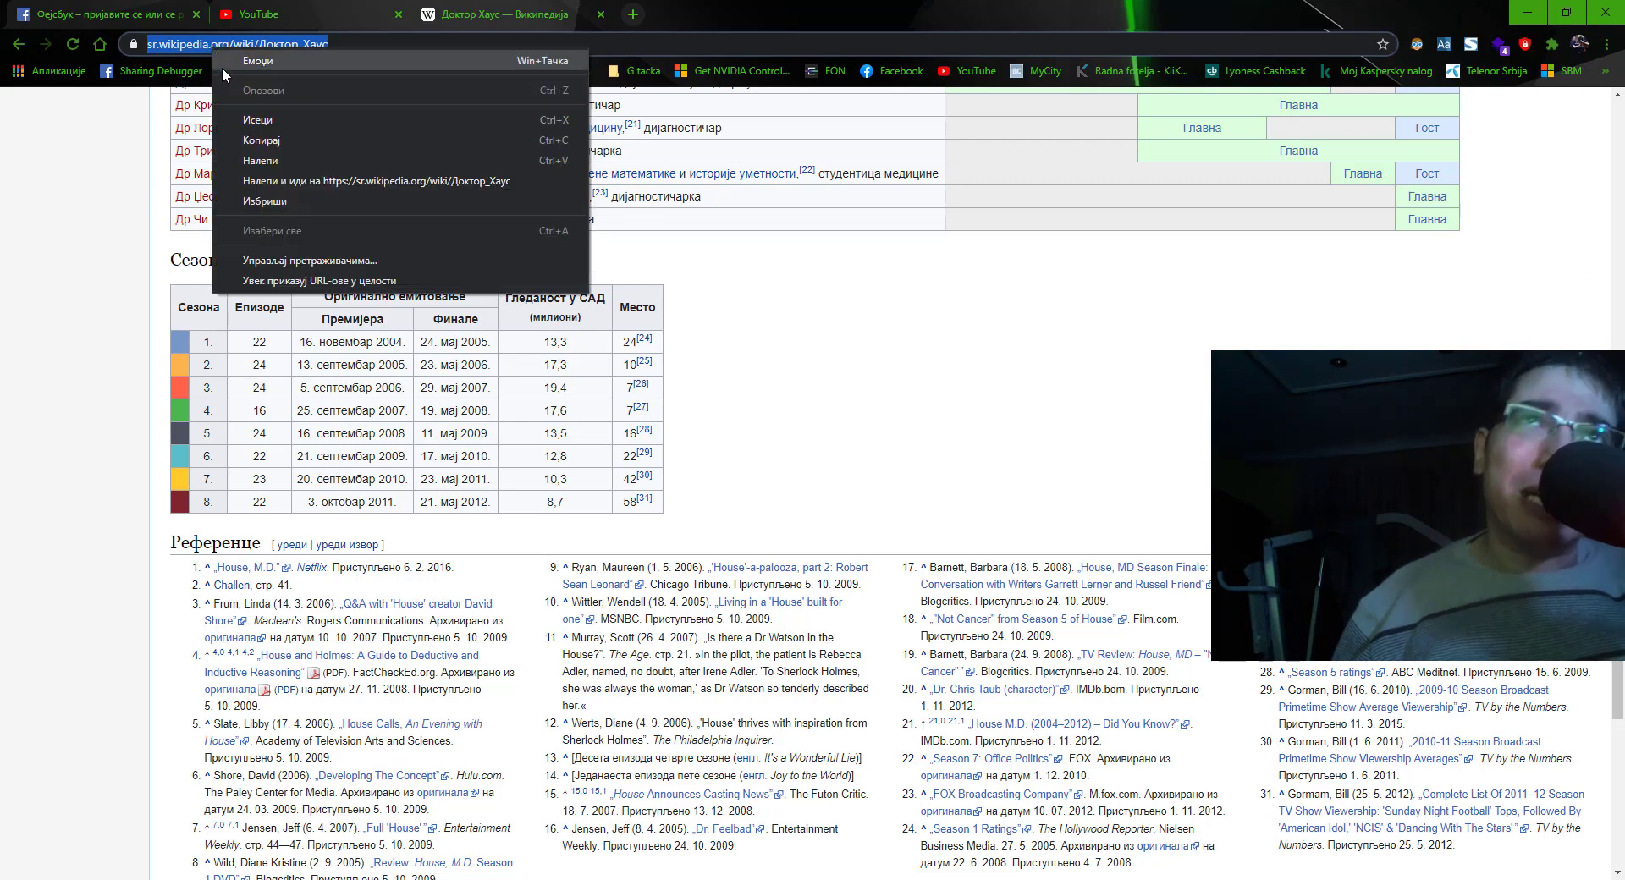
{"action": "left_click", "coordinate": [255, 140]}
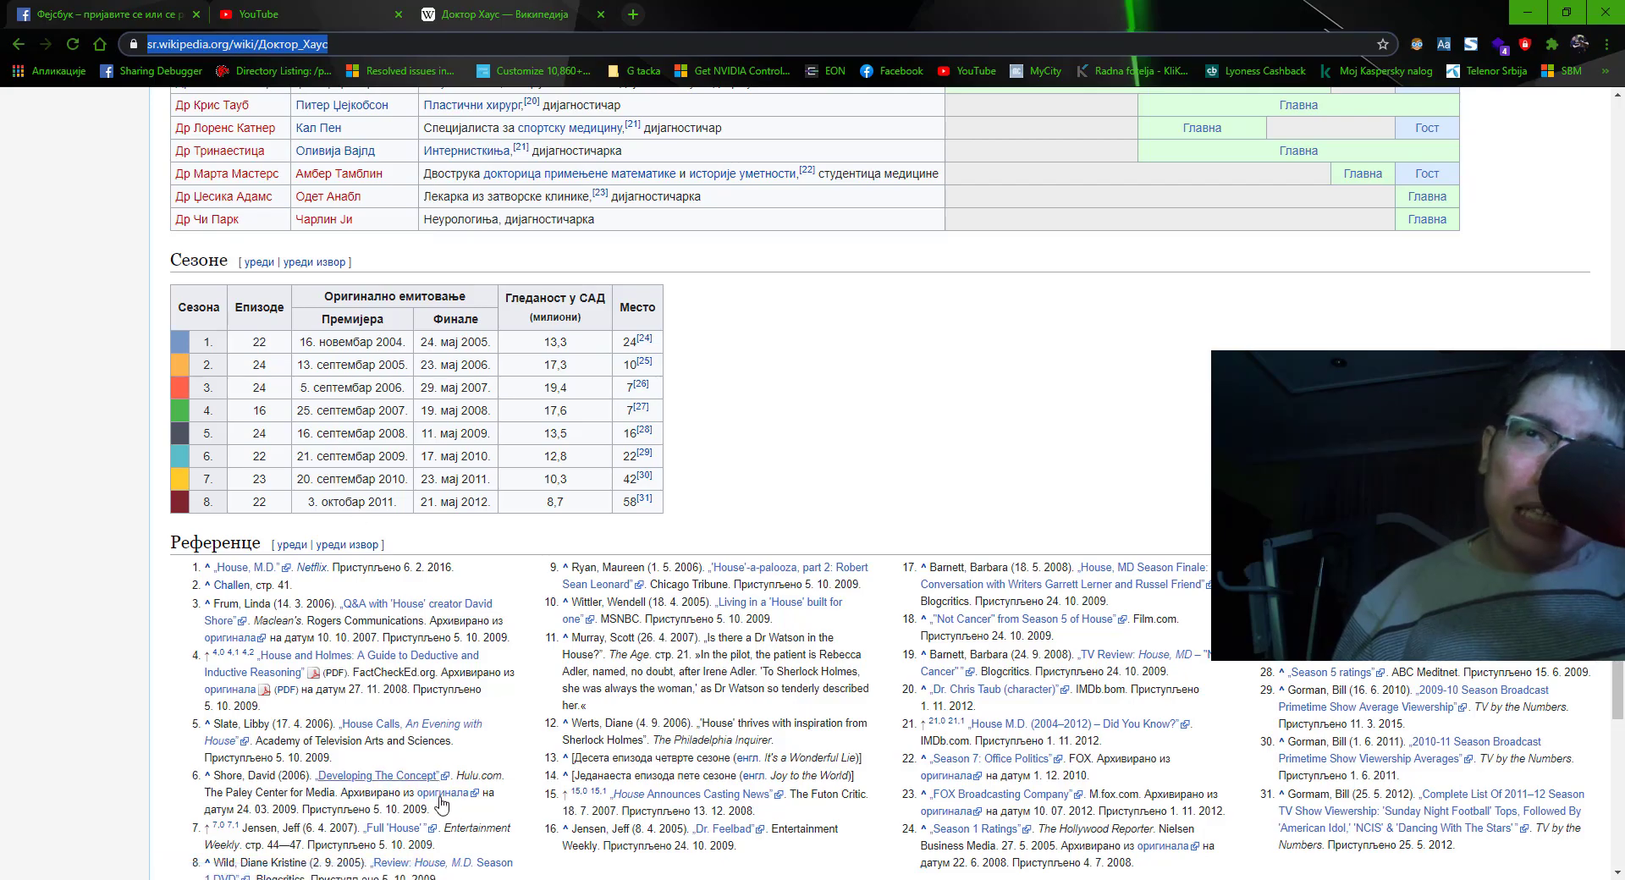
{"action": "key", "text": "alt+Tab"}
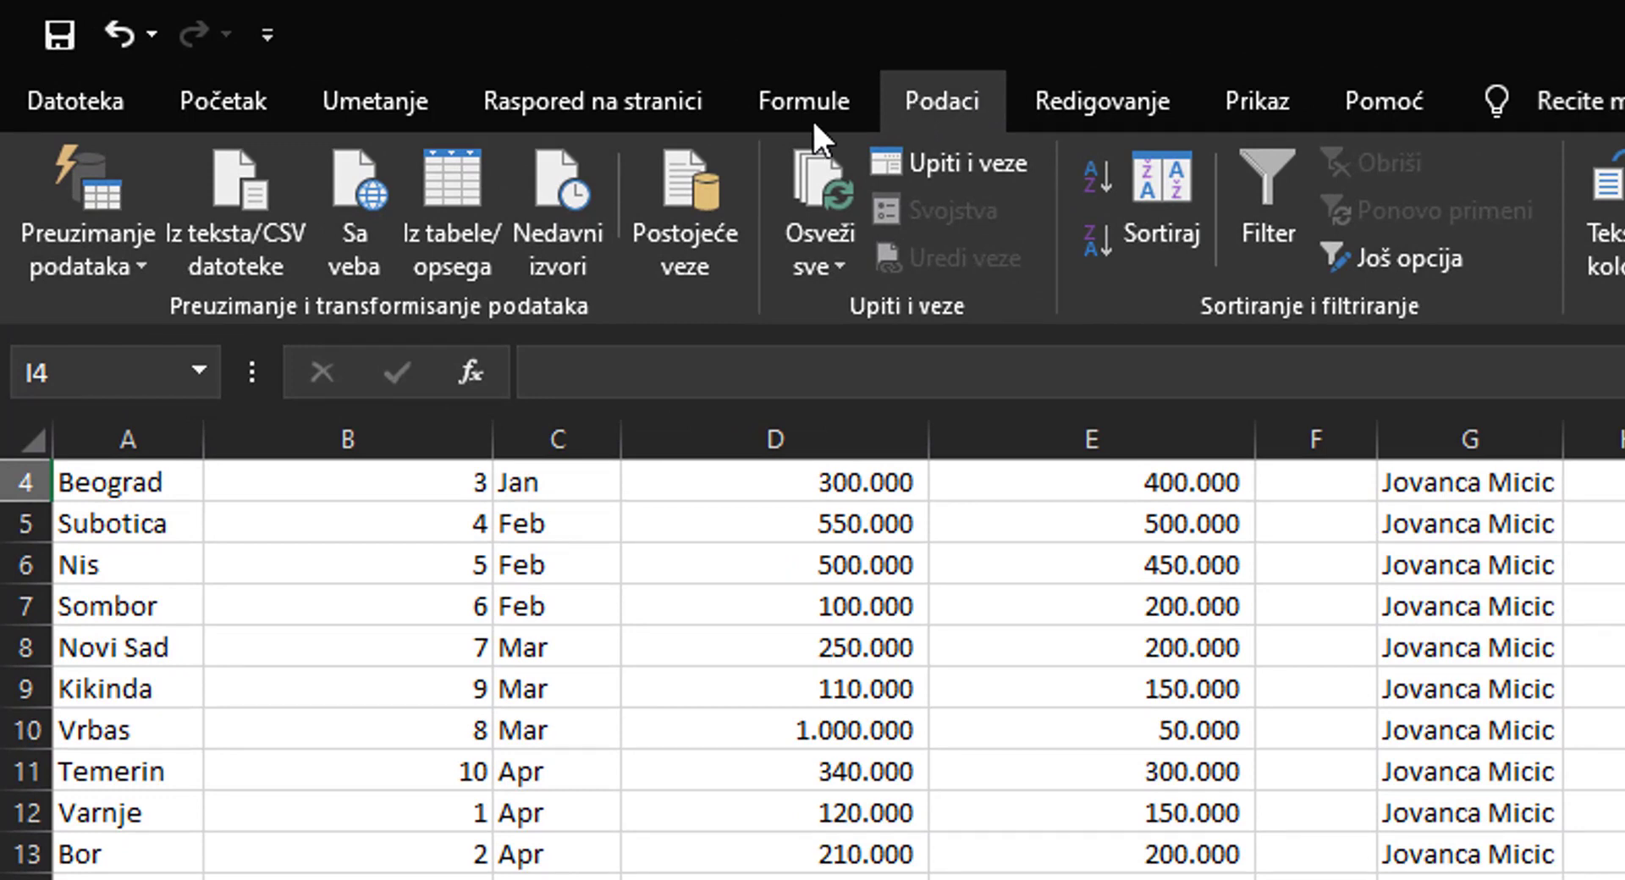
- Paste the Wikipedia article URL into Sa veba and connect to list its tables
{"action": "left_click", "coordinate": [374, 183]}
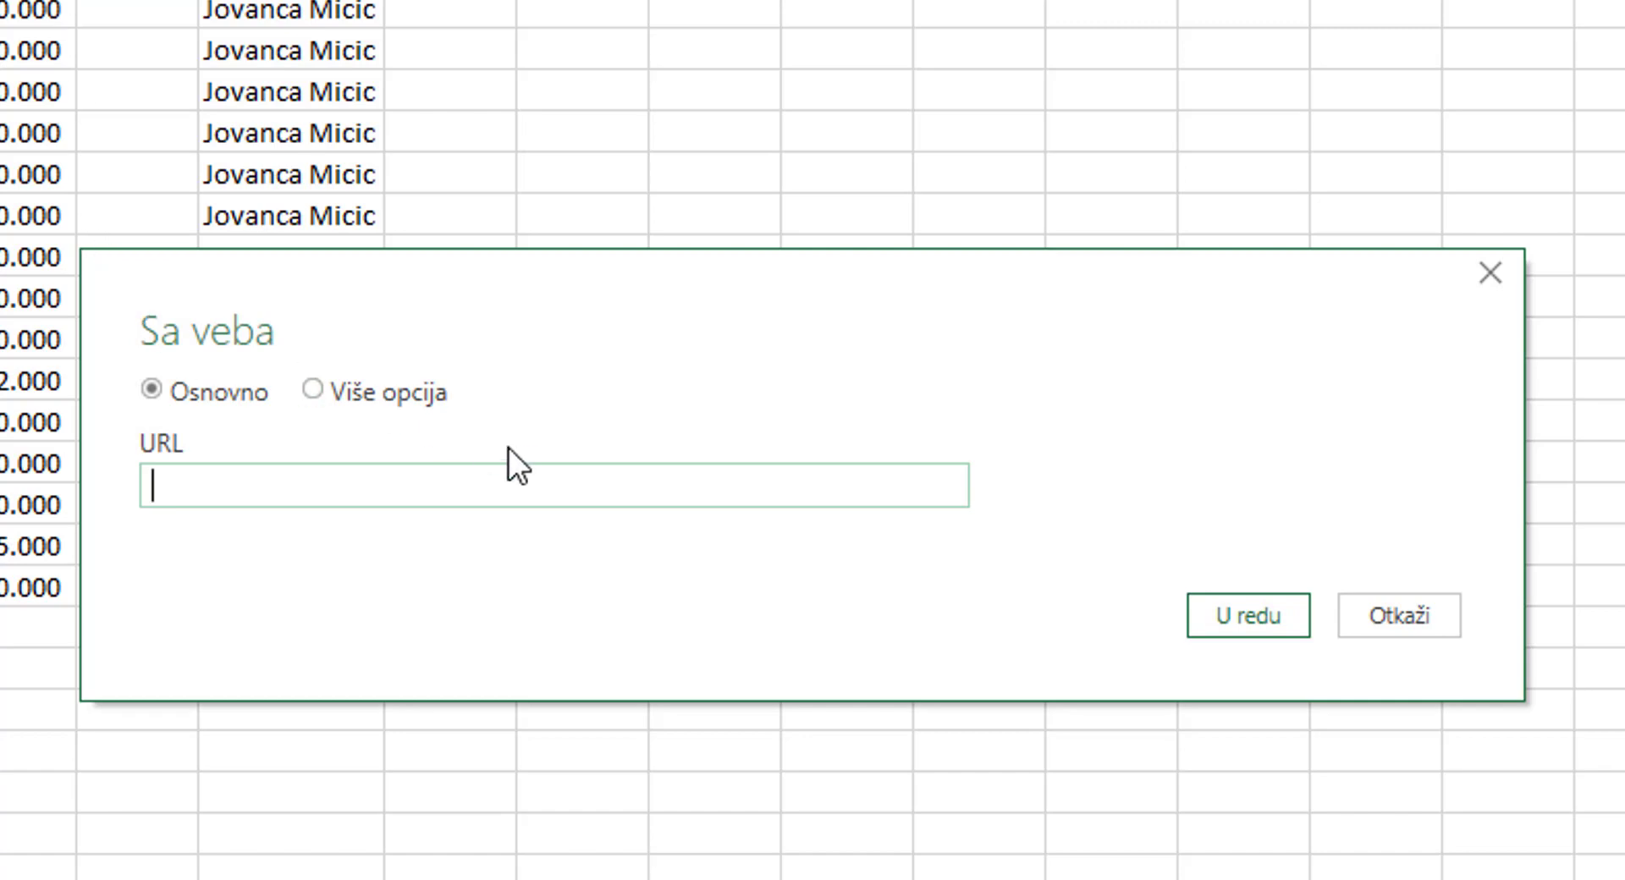
{"action": "right_click", "coordinate": [284, 490]}
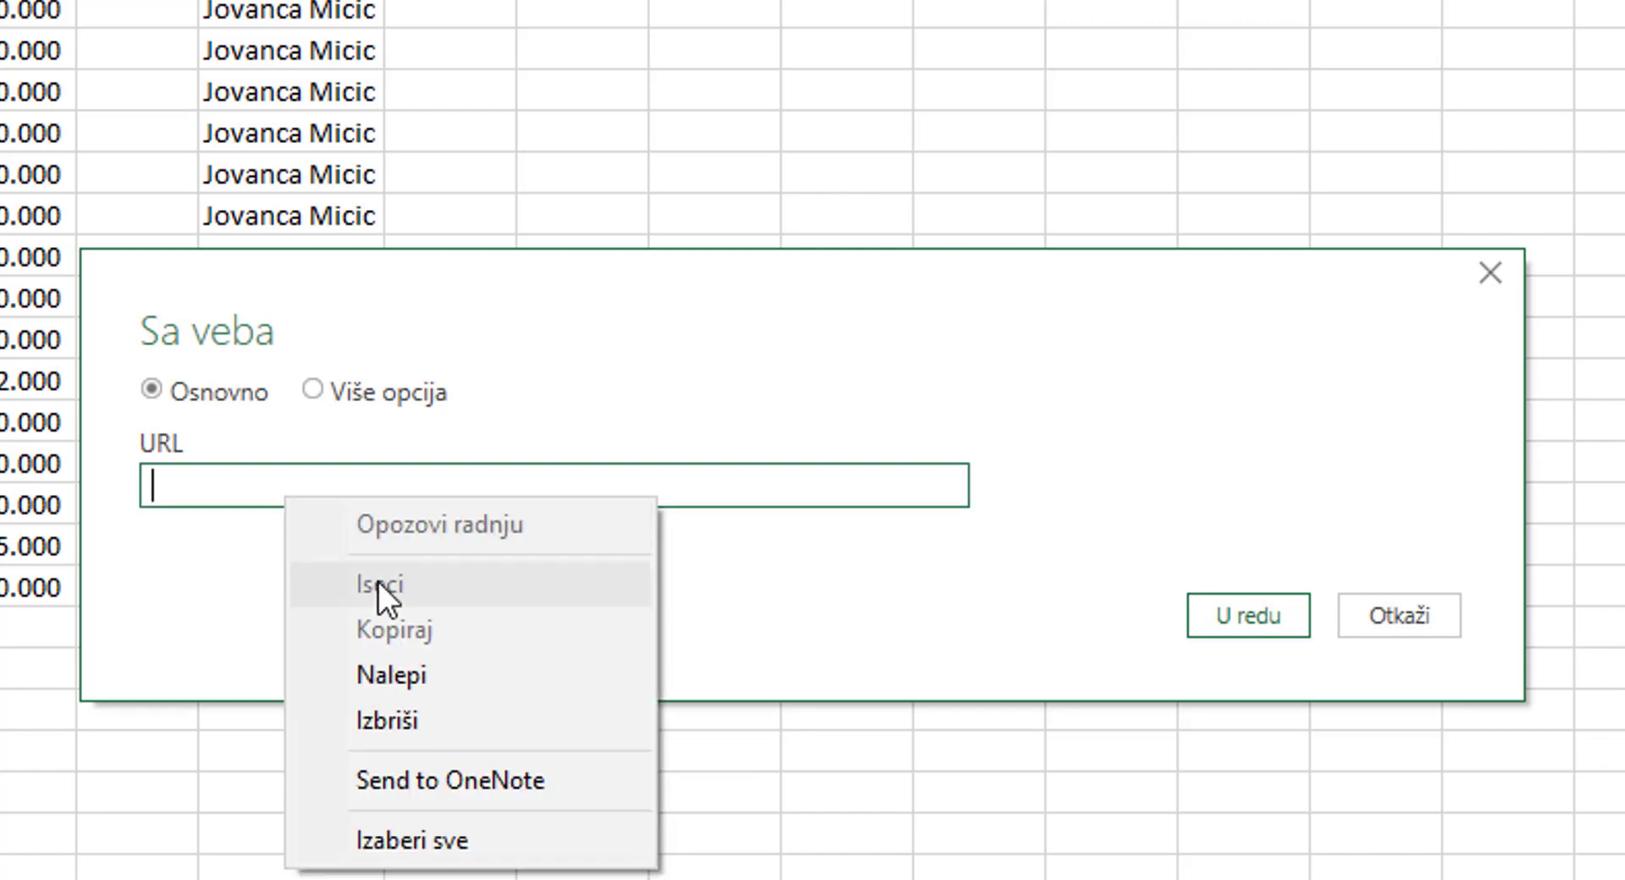
{"action": "left_click", "coordinate": [389, 668]}
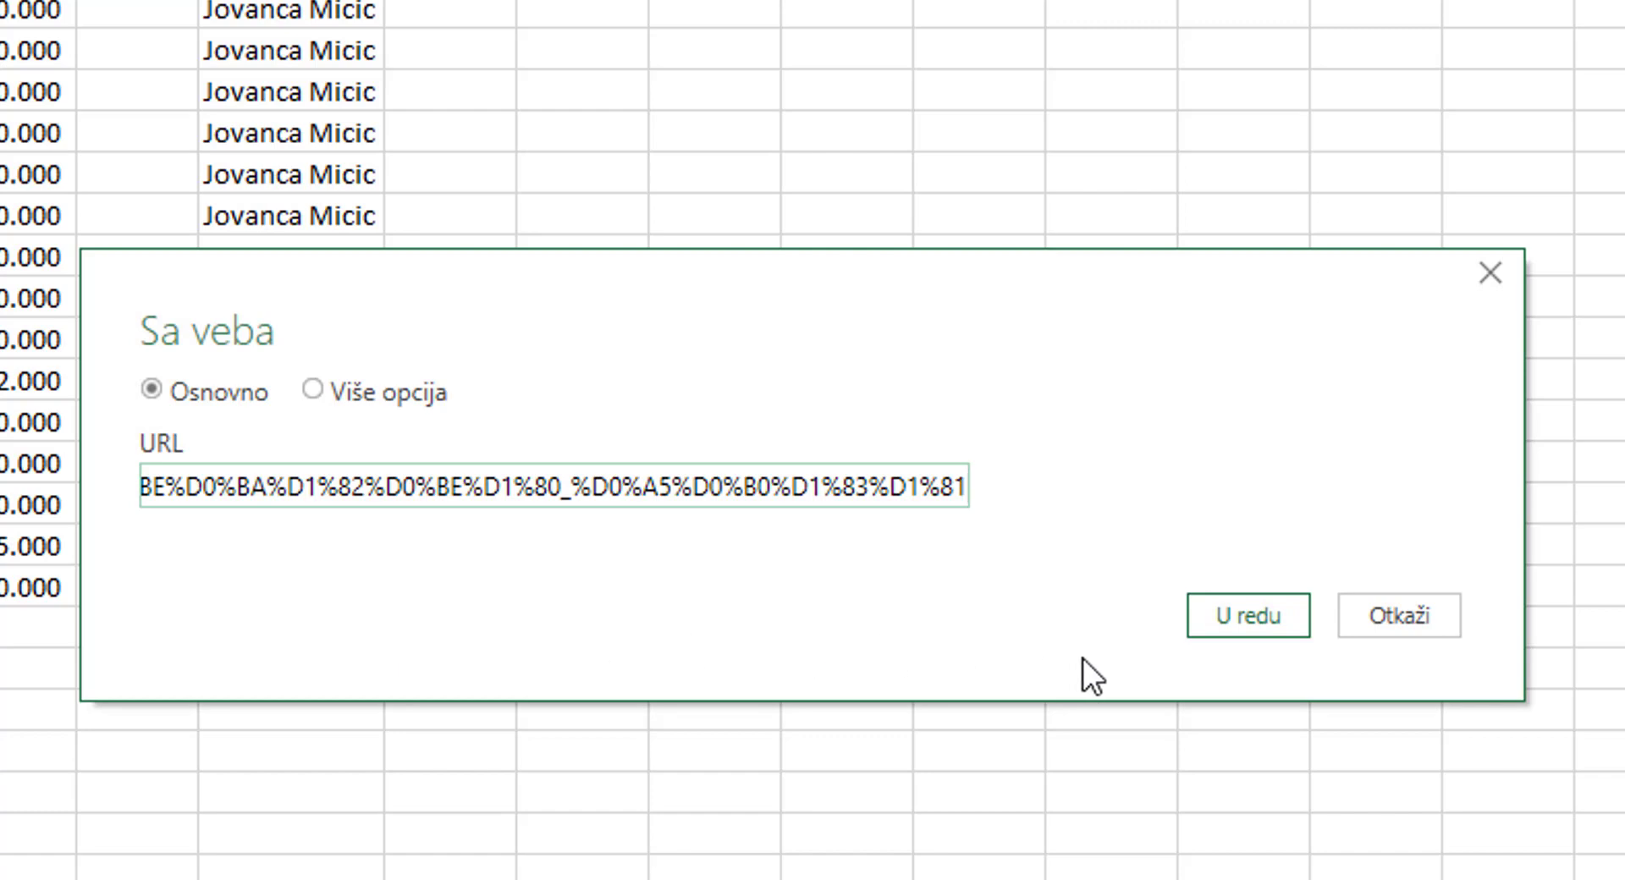
{"action": "left_click", "coordinate": [1202, 621]}
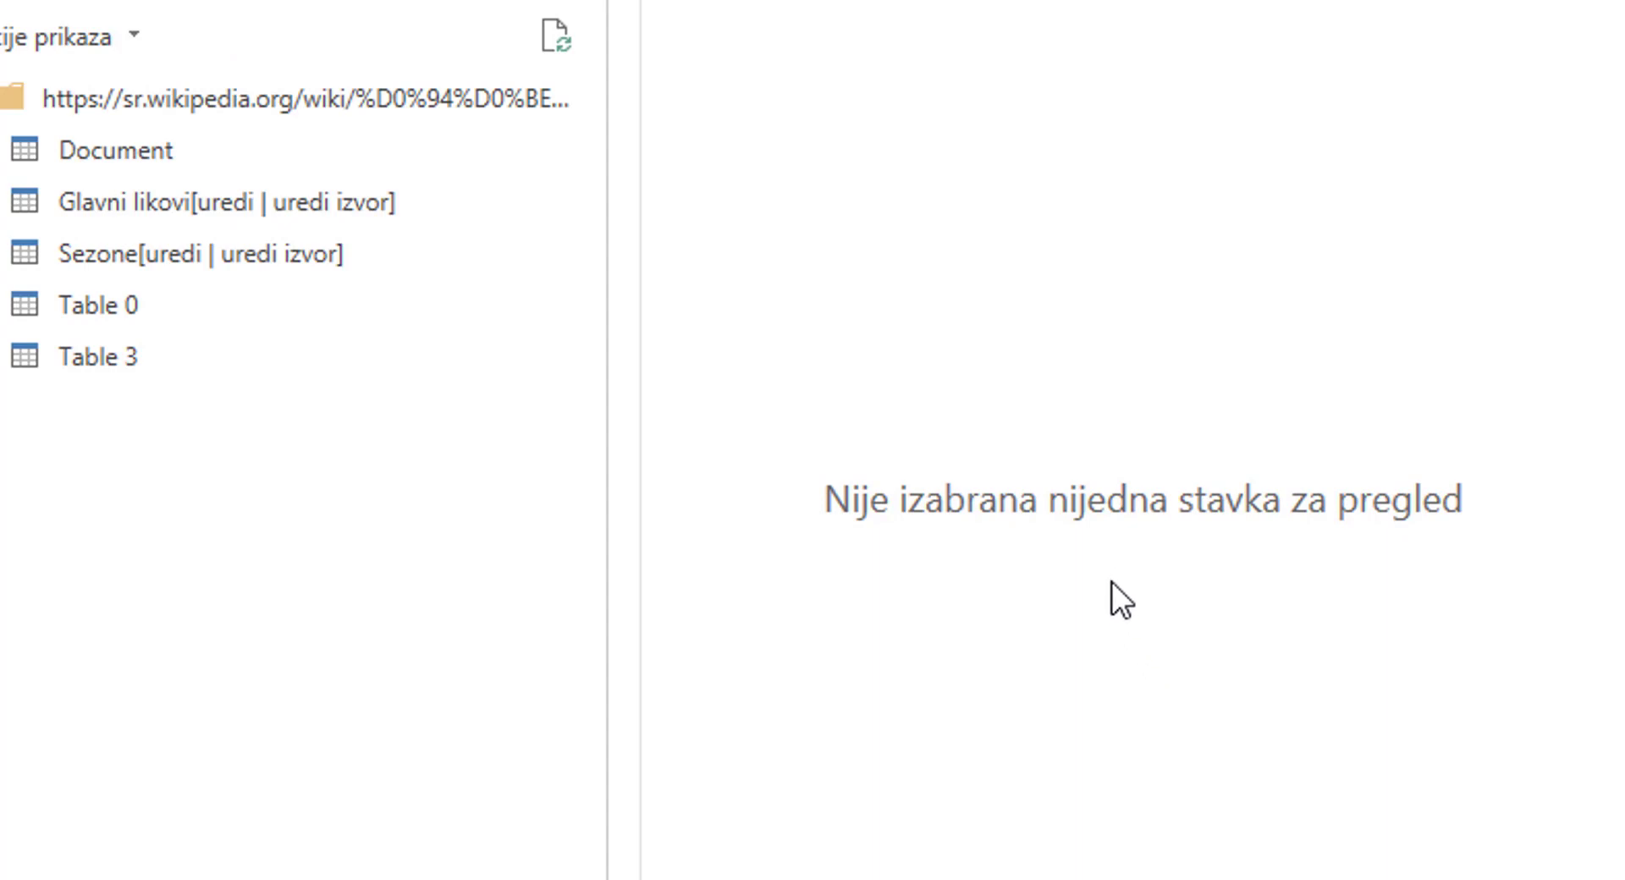
- Preview Table 0, Sezone and Glavni likovi in Navigator, then edit Glavni likovi in Power Query
{"action": "left_click", "coordinate": [451, 374]}
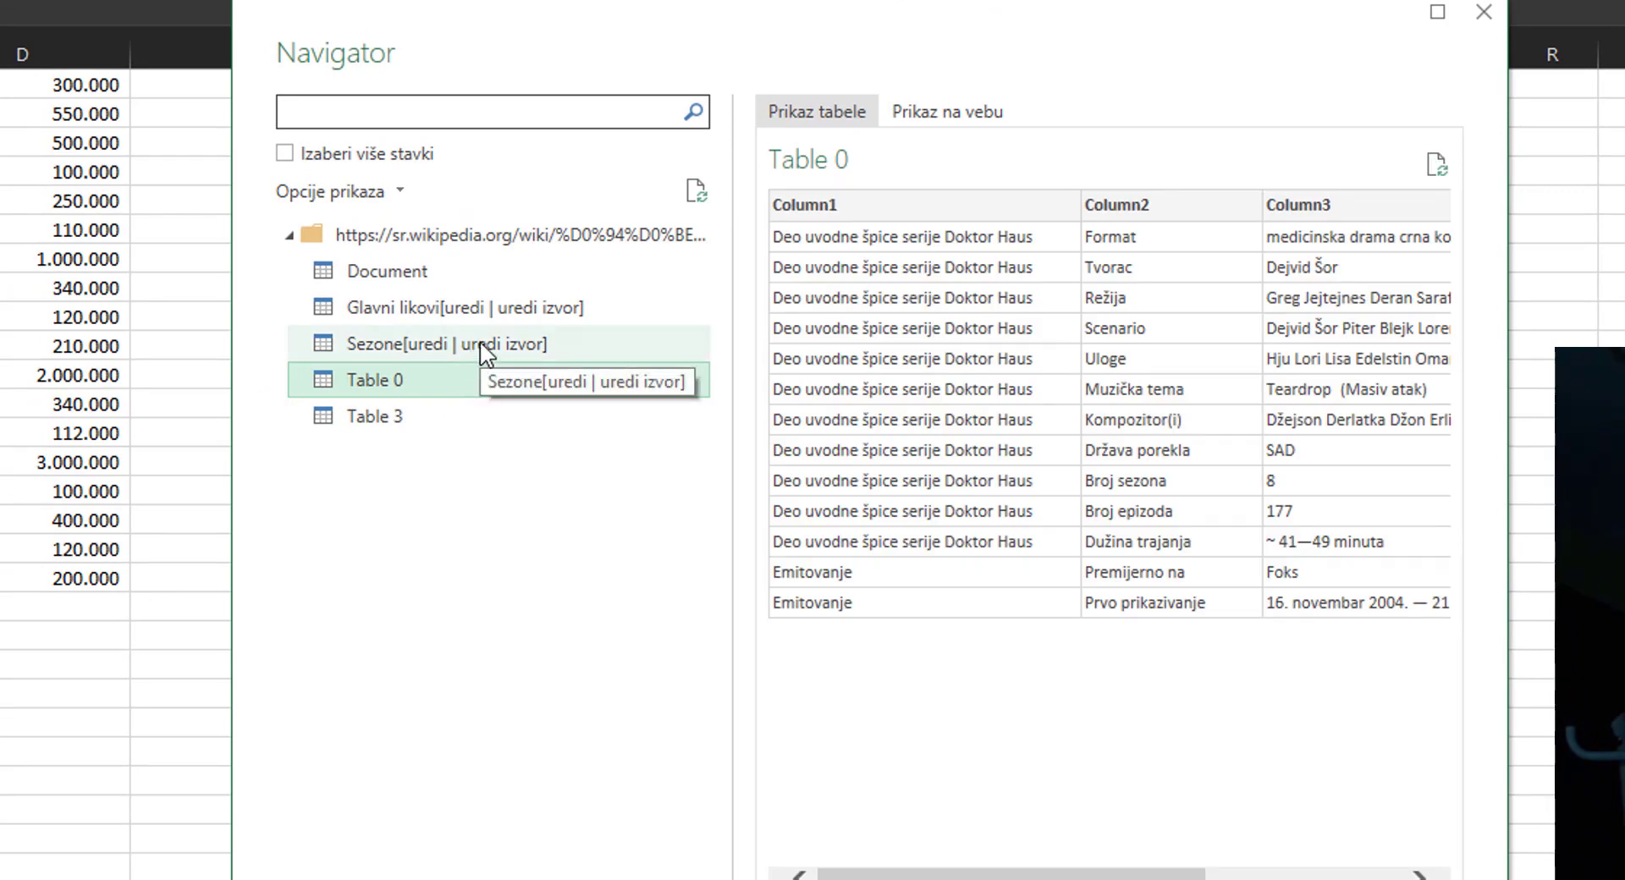
{"action": "left_click", "coordinate": [485, 352]}
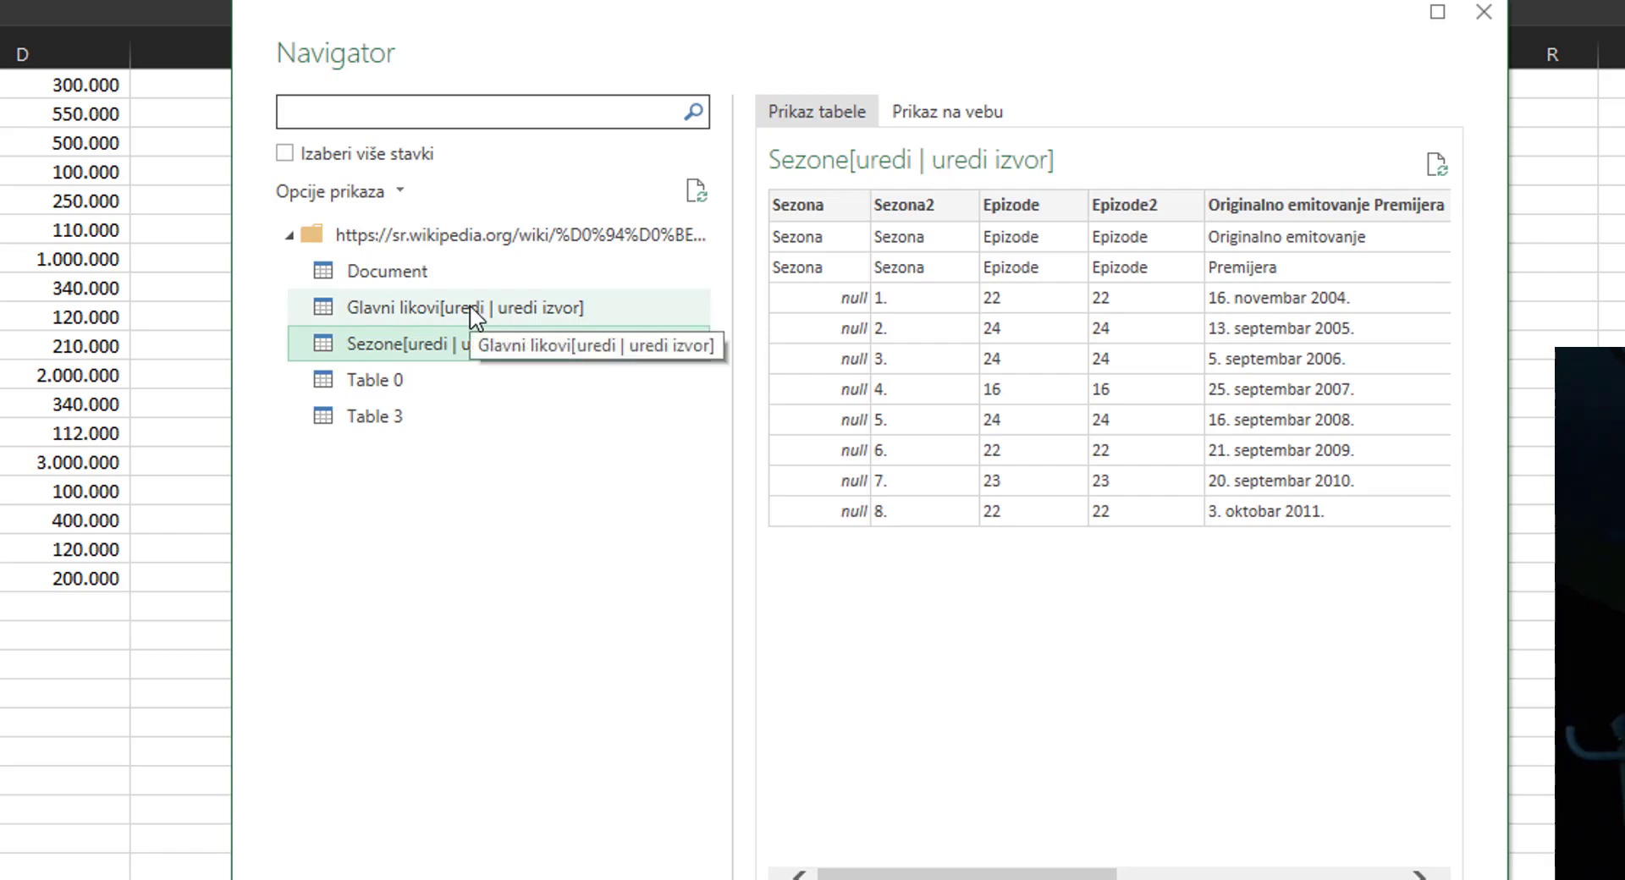
{"action": "left_click", "coordinate": [472, 312]}
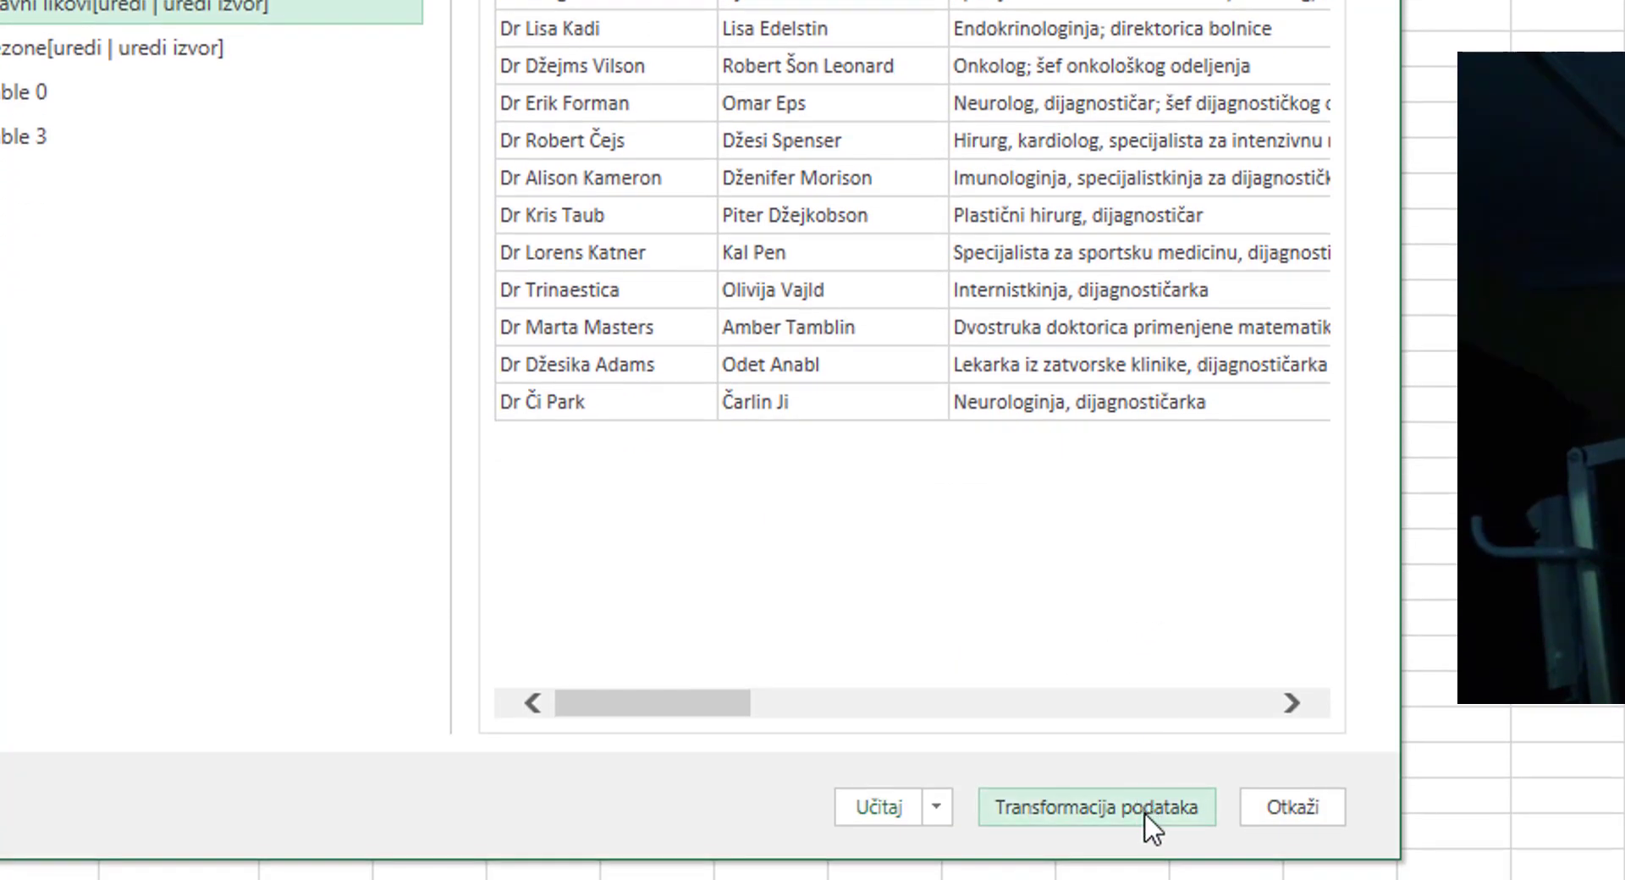
{"action": "left_click", "coordinate": [1148, 815]}
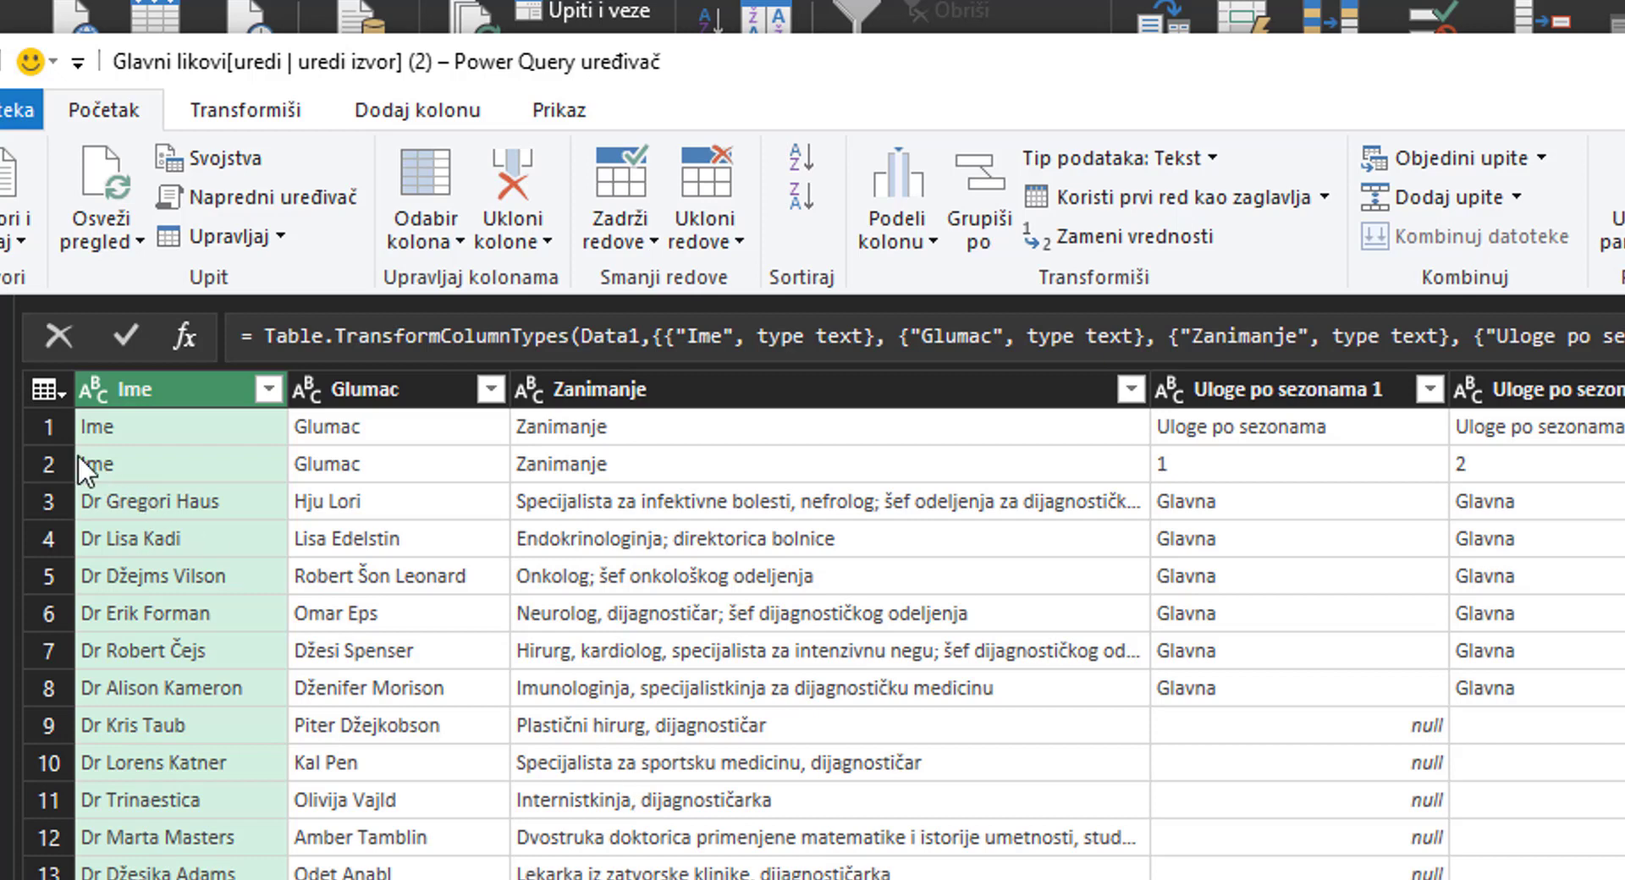
- Select the first row and remove duplicate rows from the cast table
{"action": "left_click", "coordinate": [49, 425]}
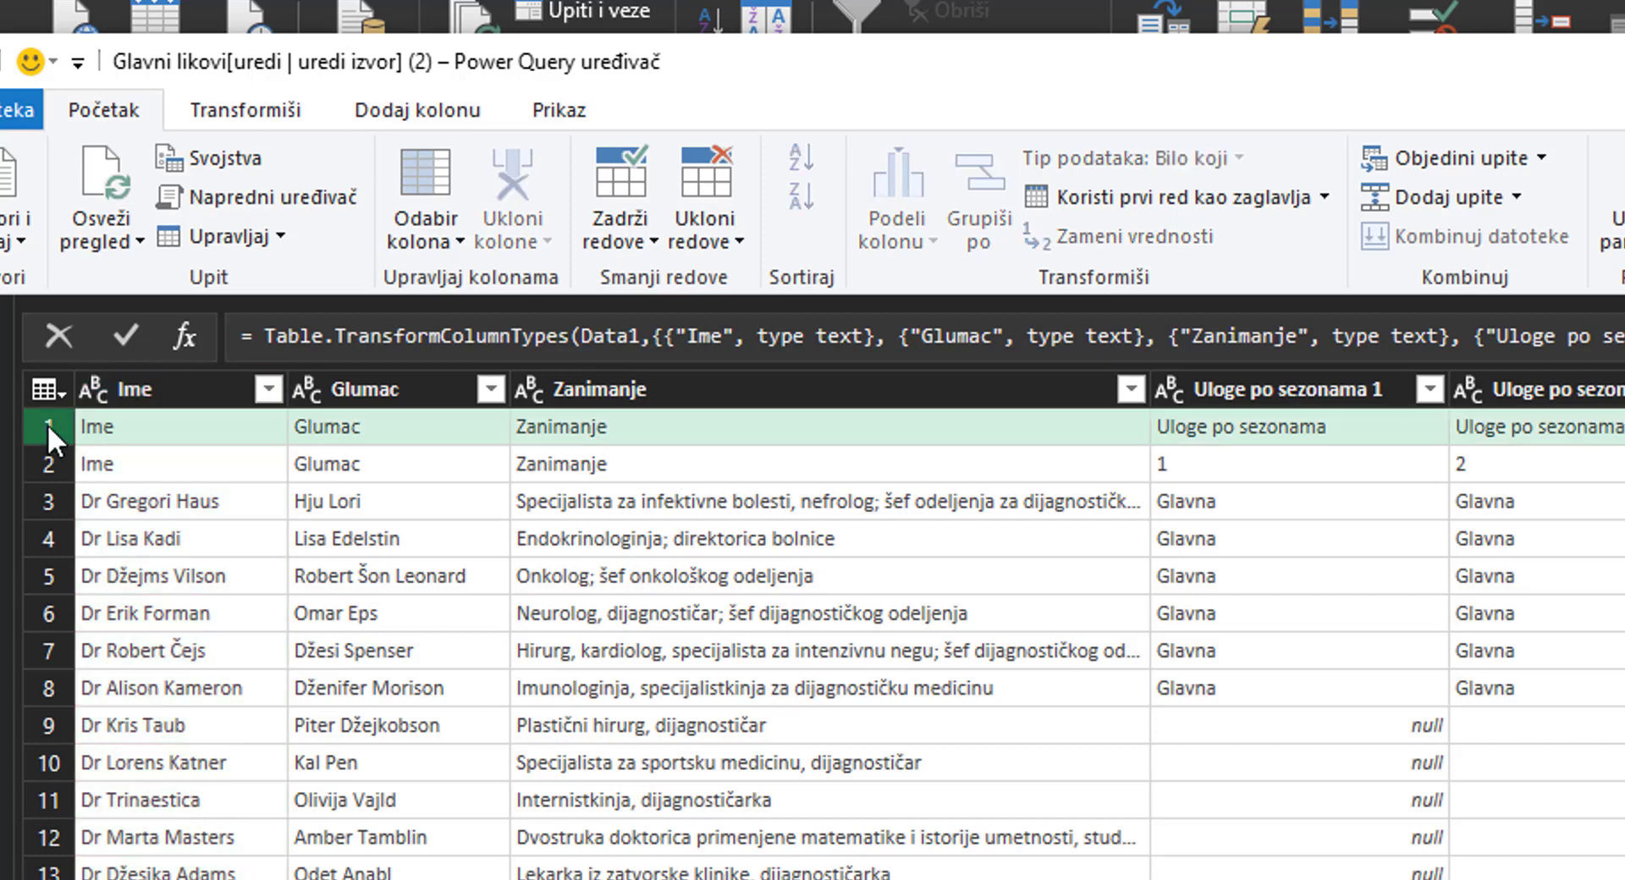
{"action": "left_click", "coordinate": [220, 423]}
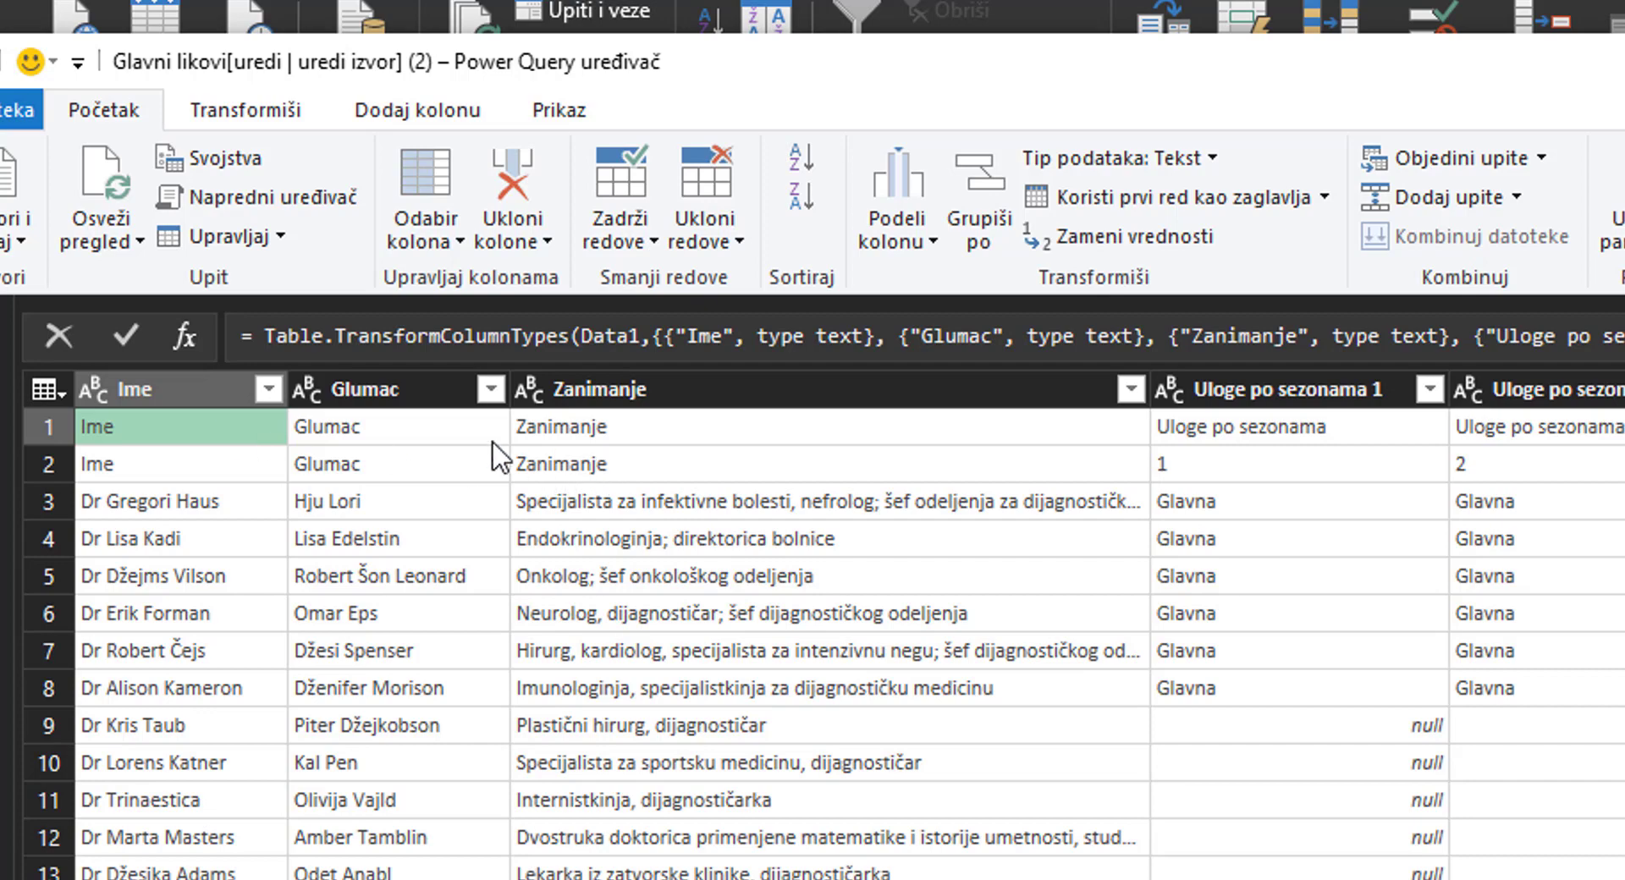
{"action": "left_click", "coordinate": [455, 439]}
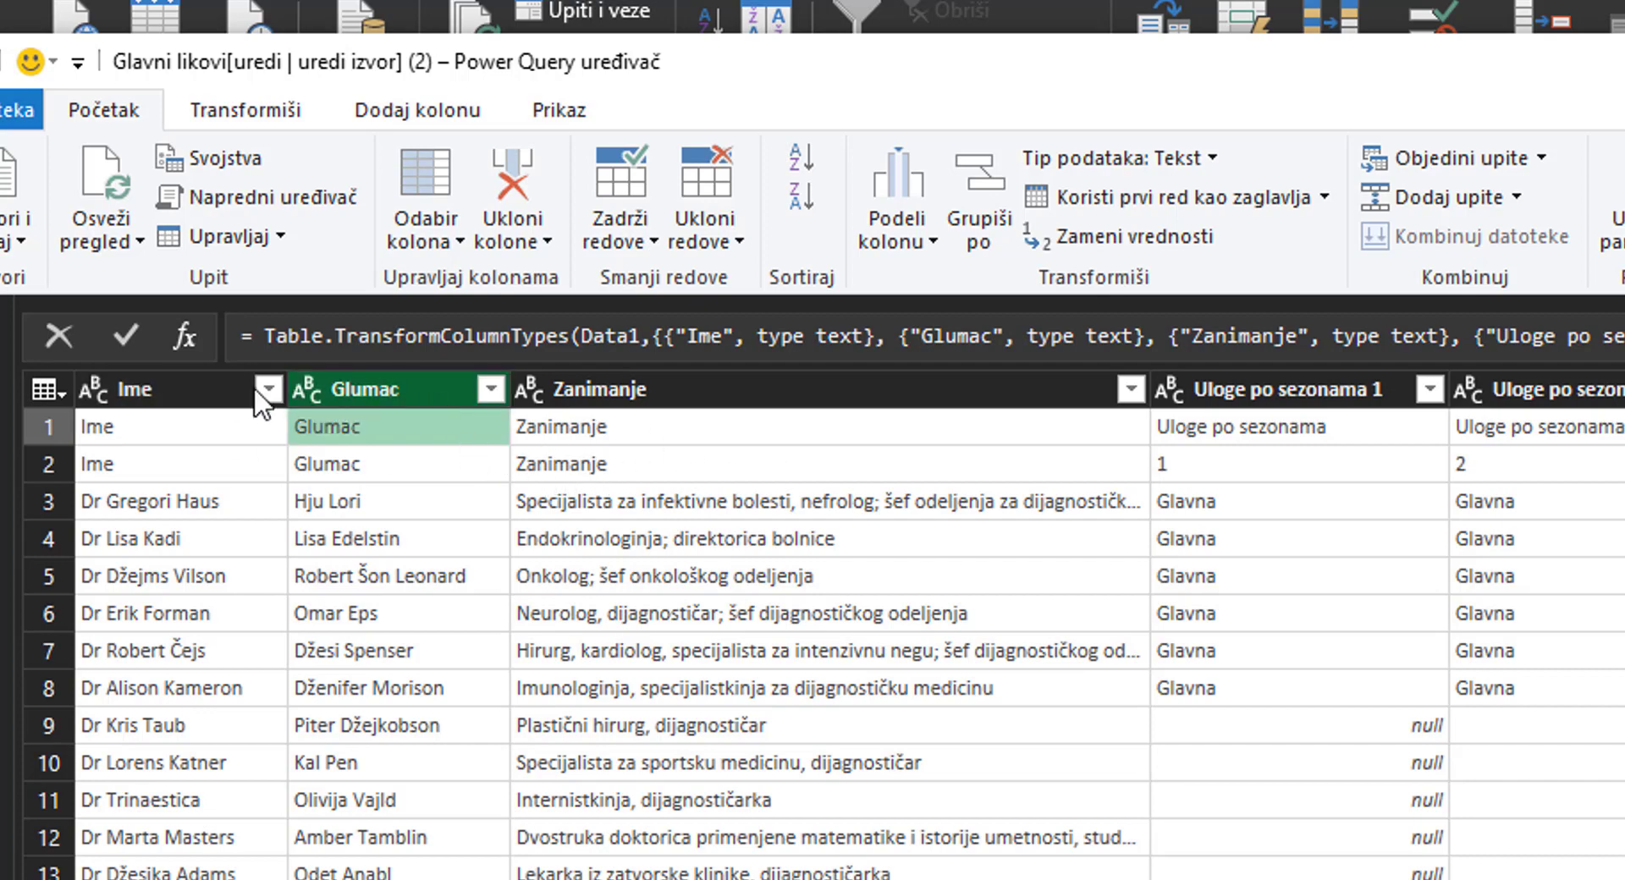
{"action": "left_click", "coordinate": [54, 434]}
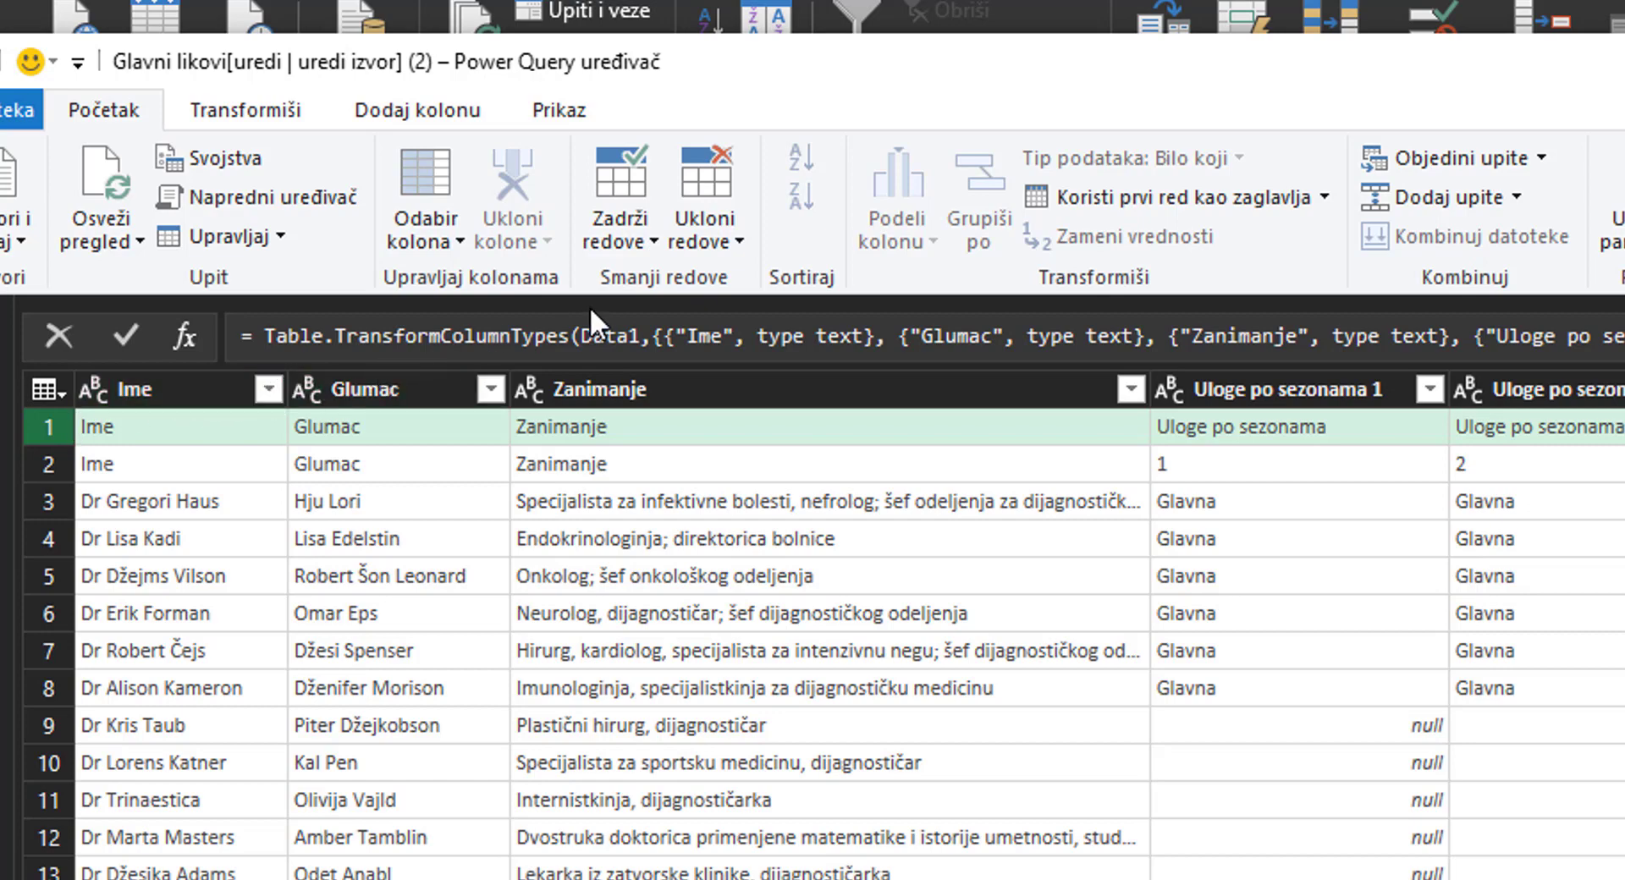
{"action": "left_click", "coordinate": [708, 241]}
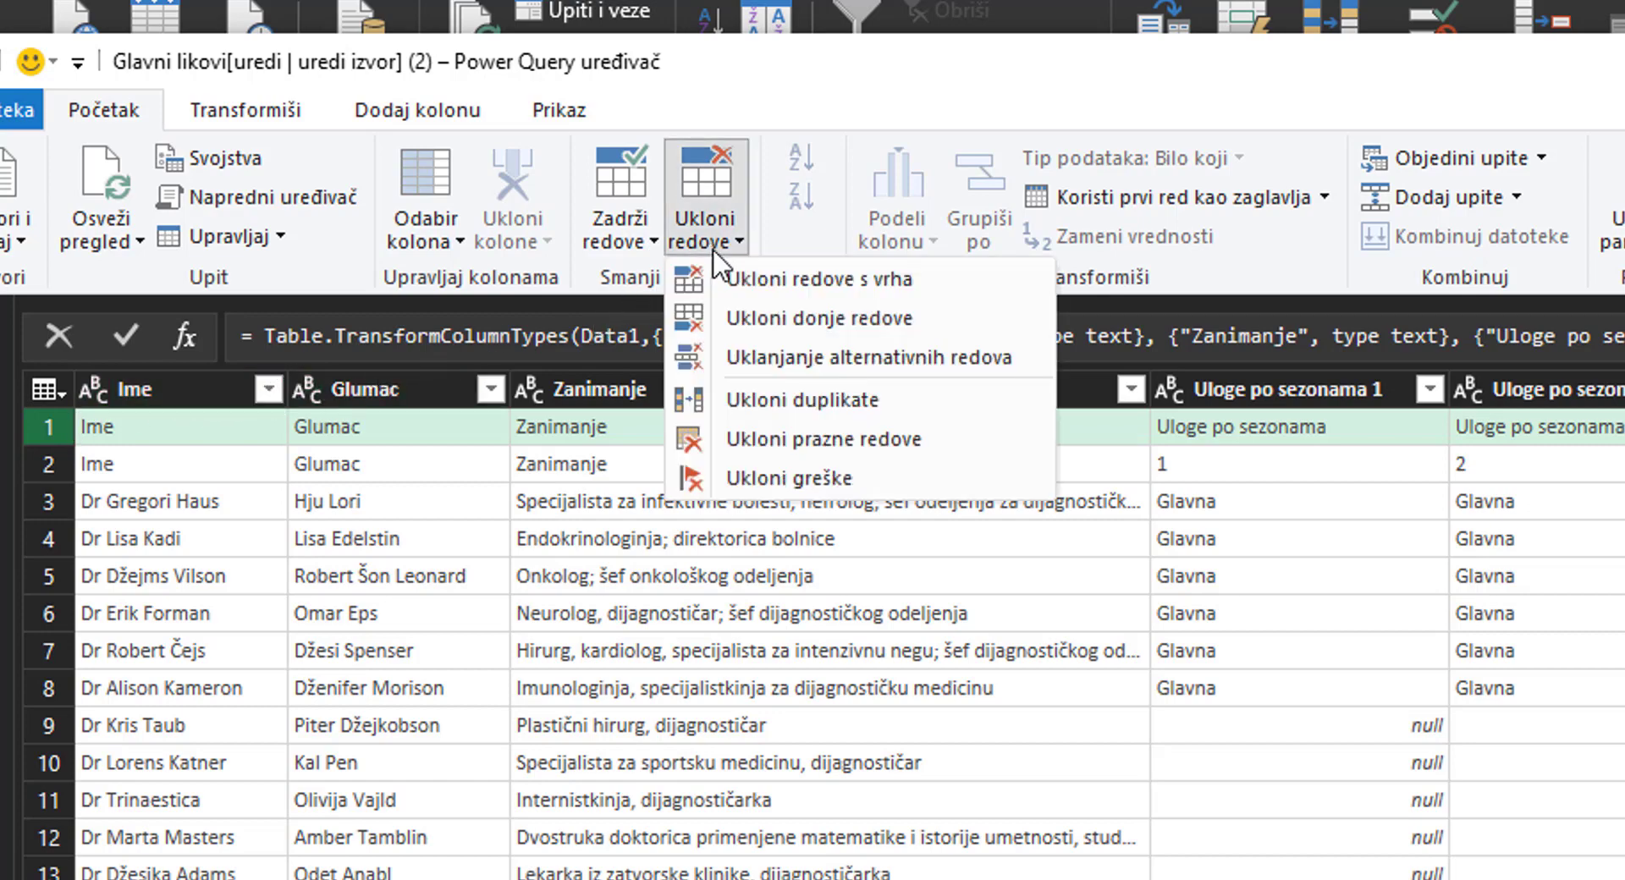
{"action": "left_click", "coordinate": [744, 401]}
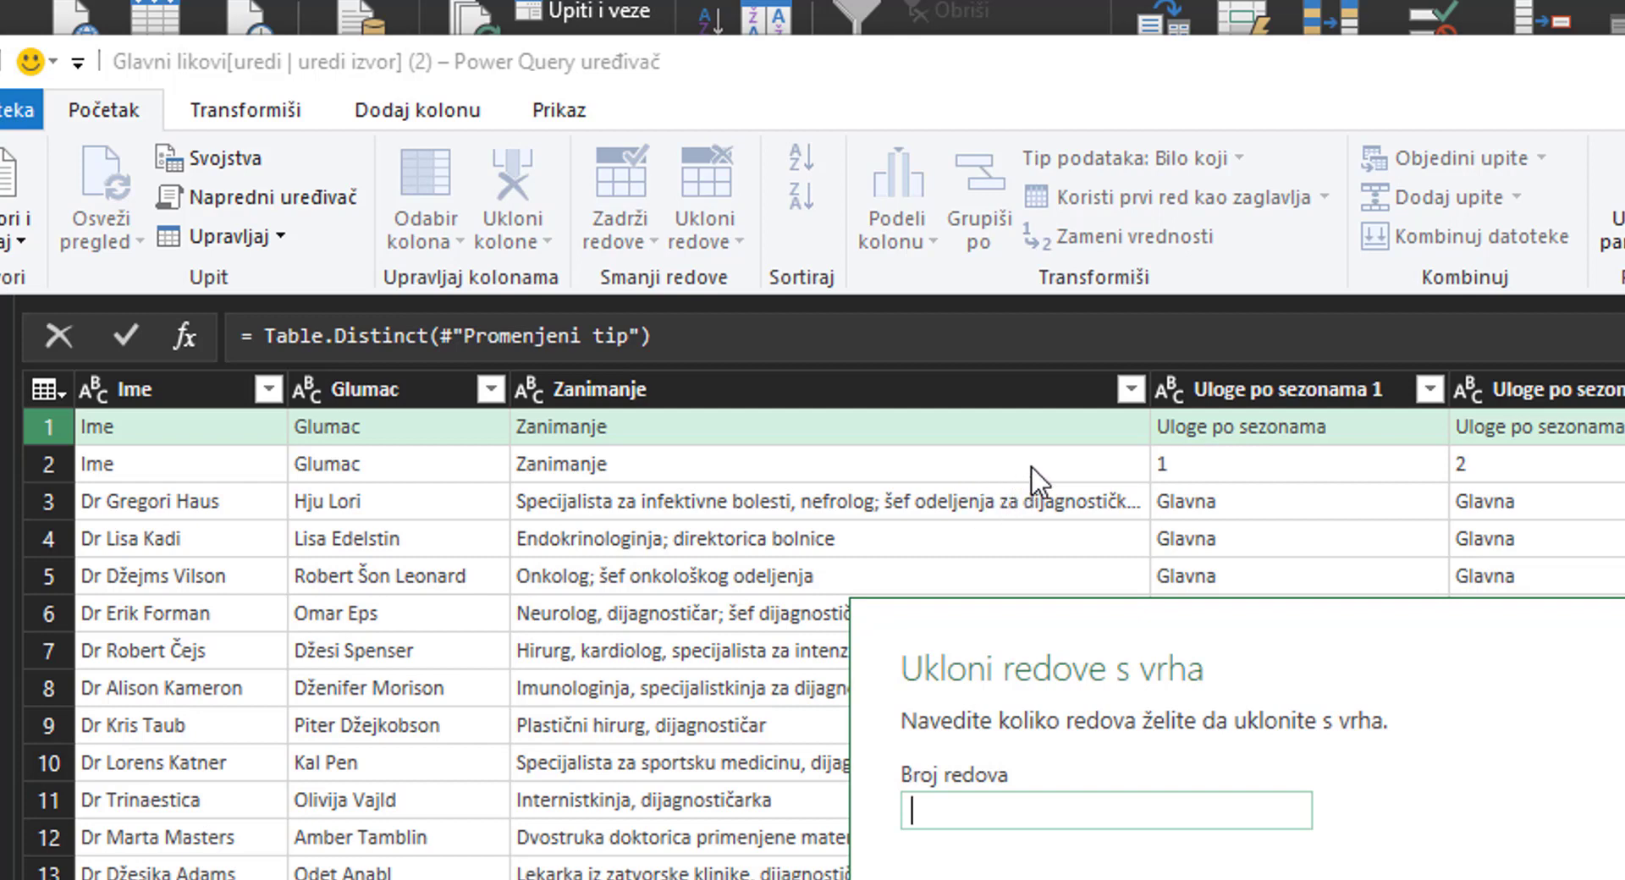
- Remove 1 row from the top and load the table with Zatvori i učitaj
{"action": "type", "text": "1"}
{"action": "key", "text": "Return"}
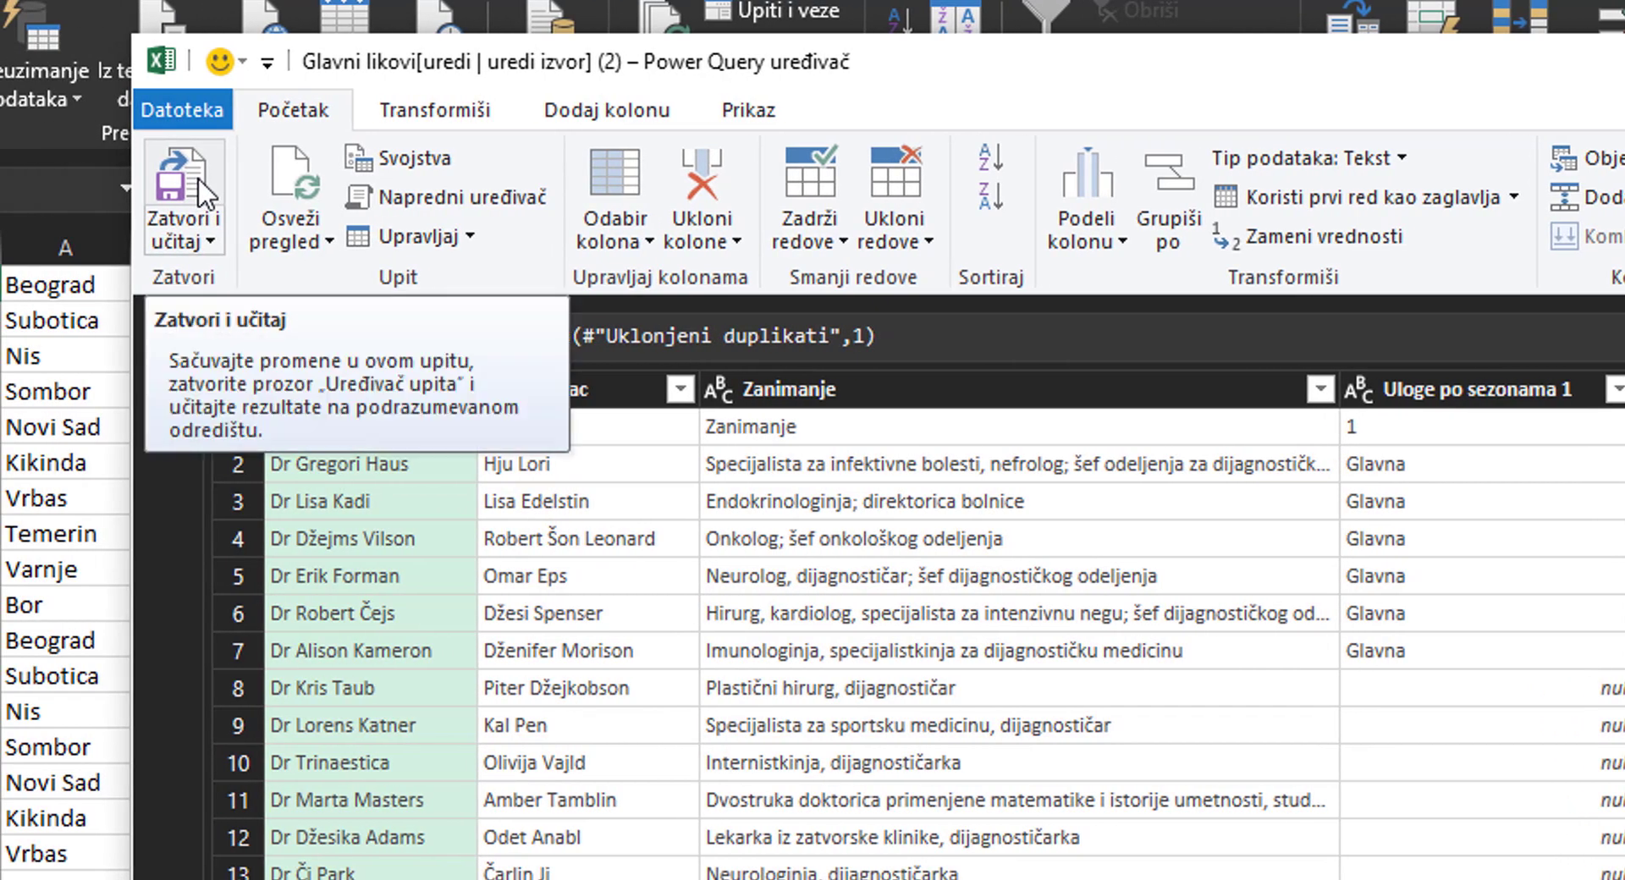
{"action": "left_click", "coordinate": [56, 203]}
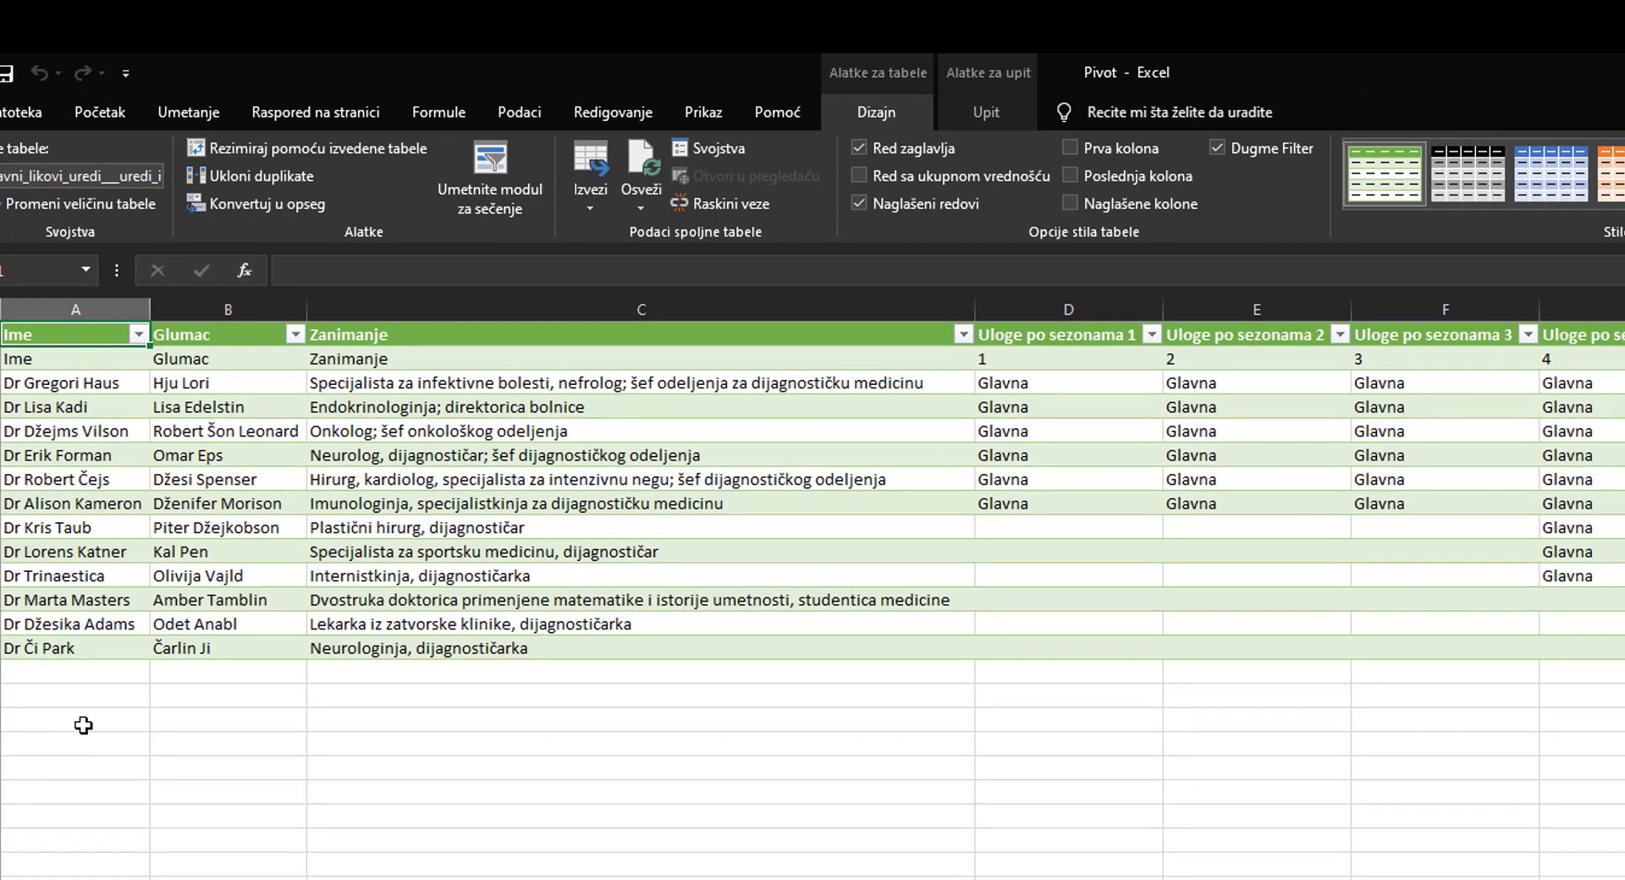
- Filter the Zanimanje column to show only 'Neurolog, dijagnostičar'
{"action": "left_click", "coordinate": [395, 531]}
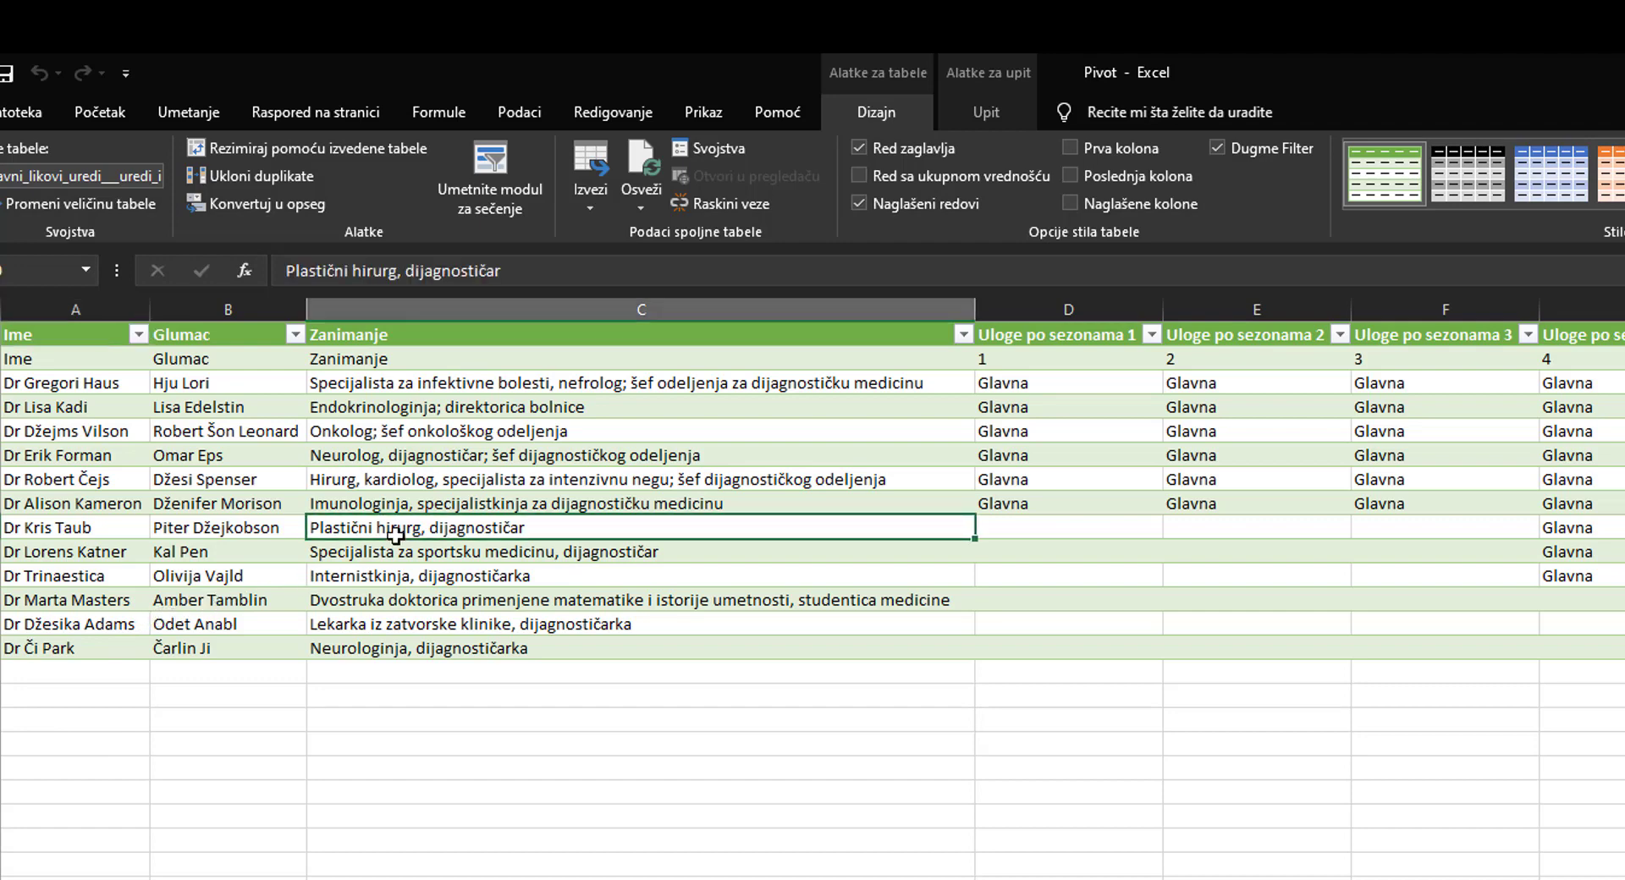
{"action": "left_click", "coordinate": [403, 435]}
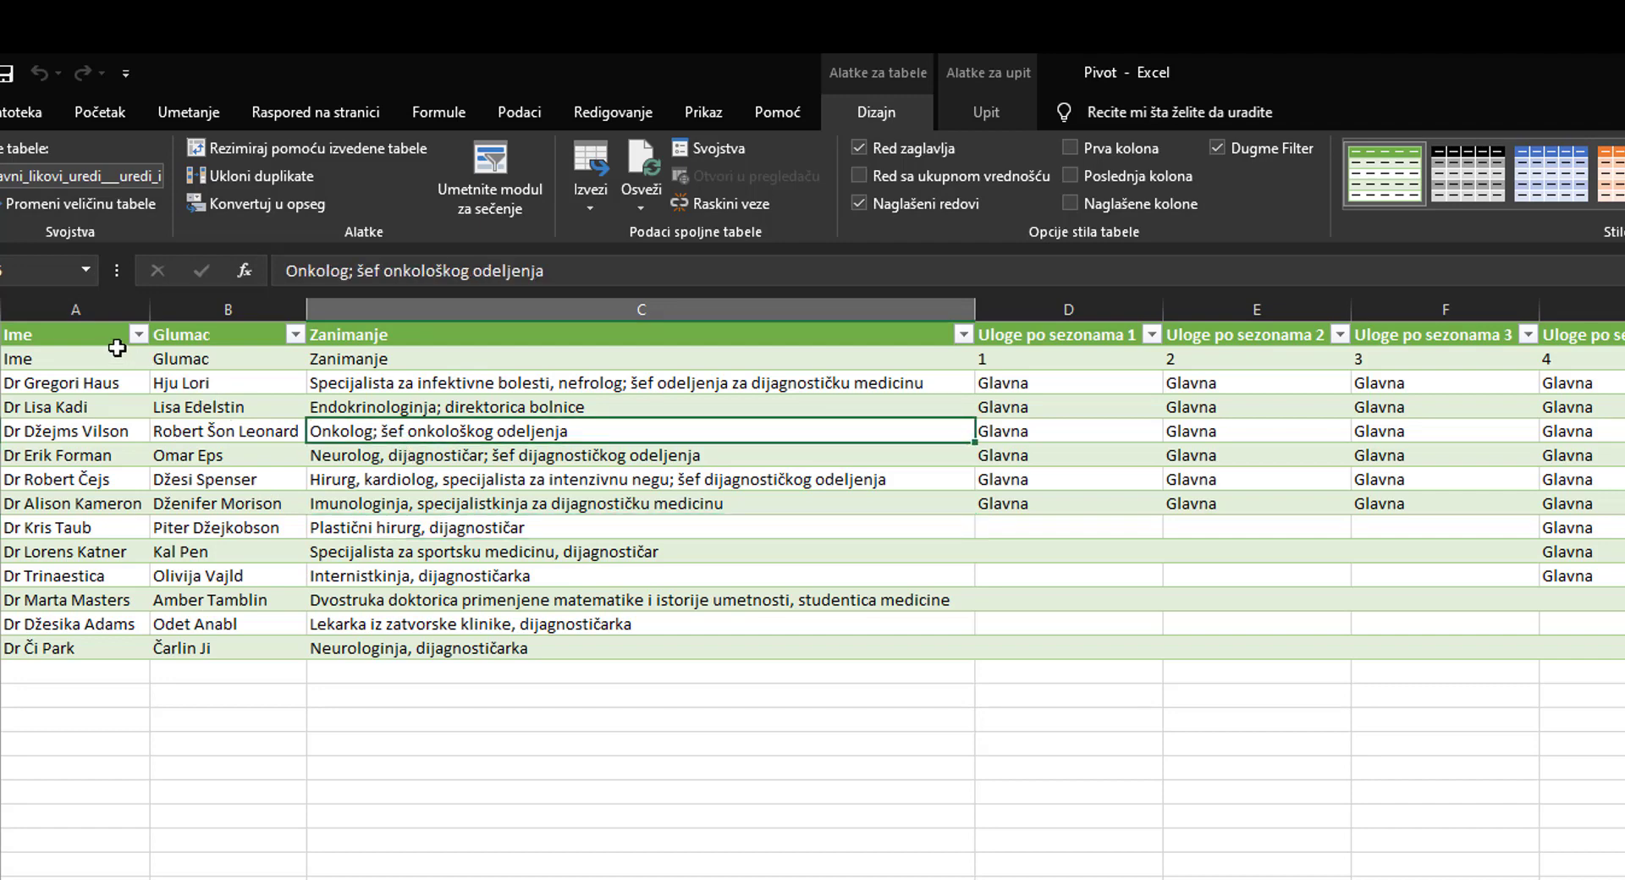
{"action": "left_click", "coordinate": [963, 335]}
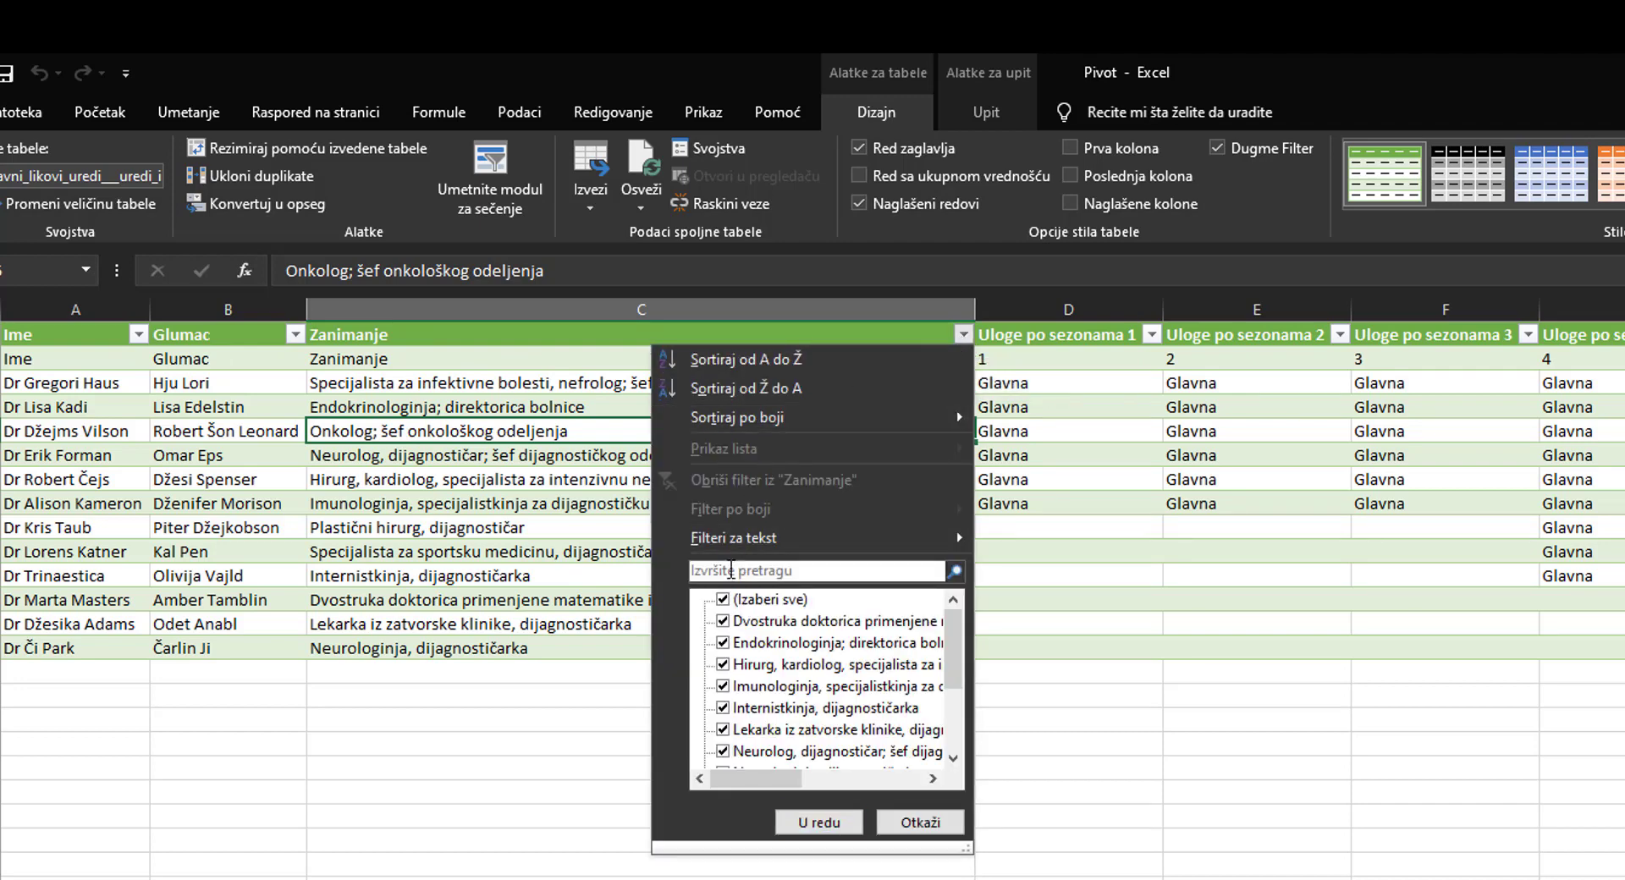
{"action": "left_click", "coordinate": [726, 601]}
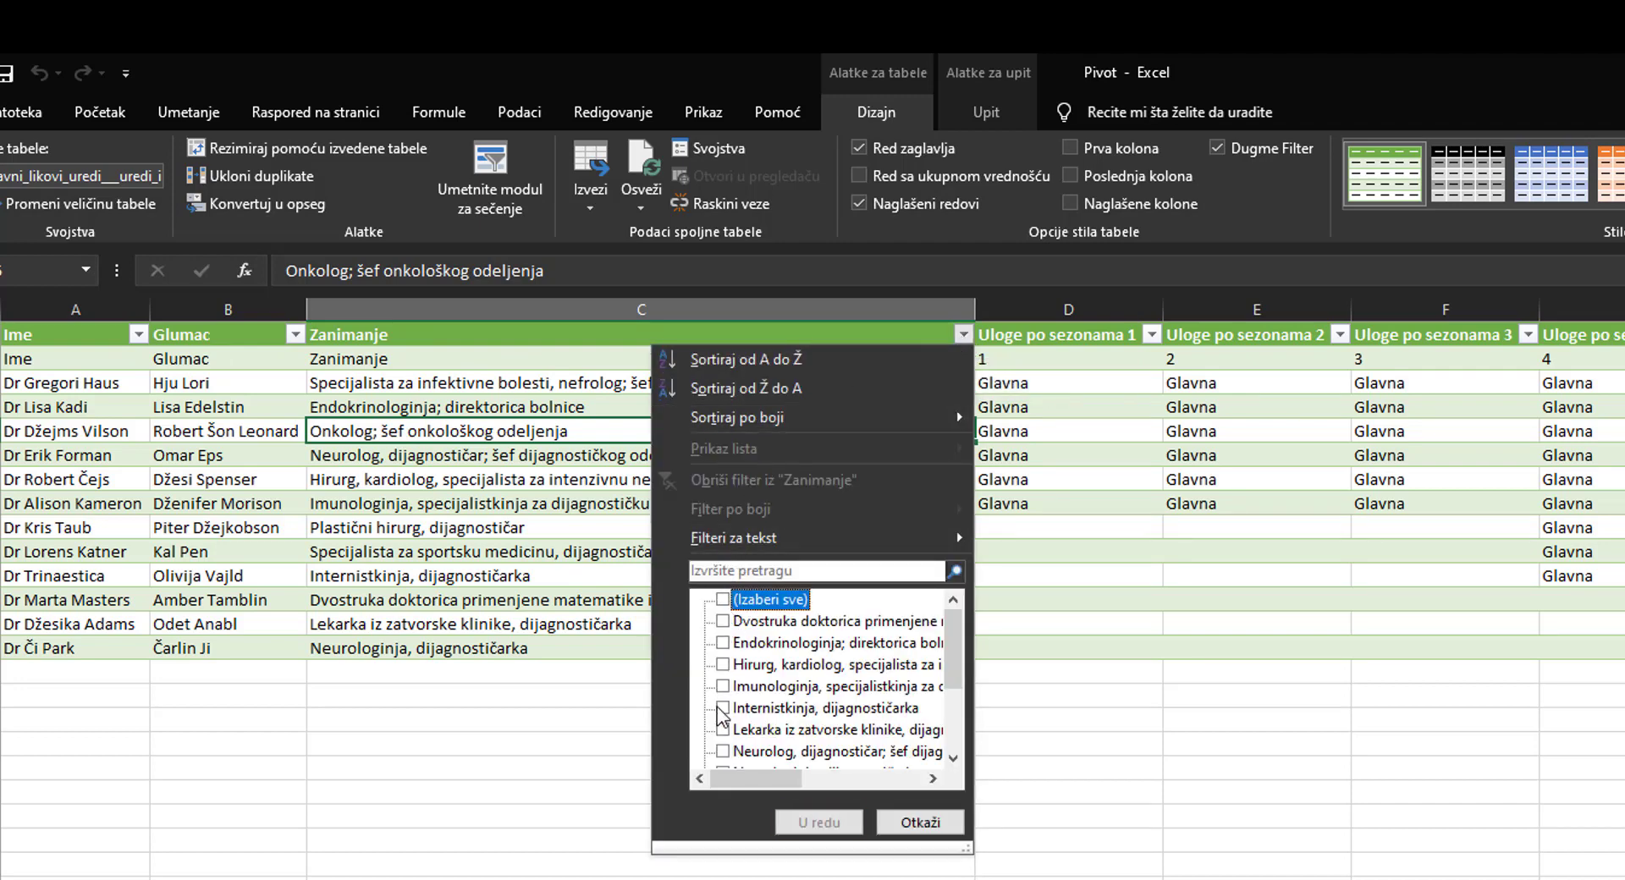
{"action": "left_click", "coordinate": [722, 753]}
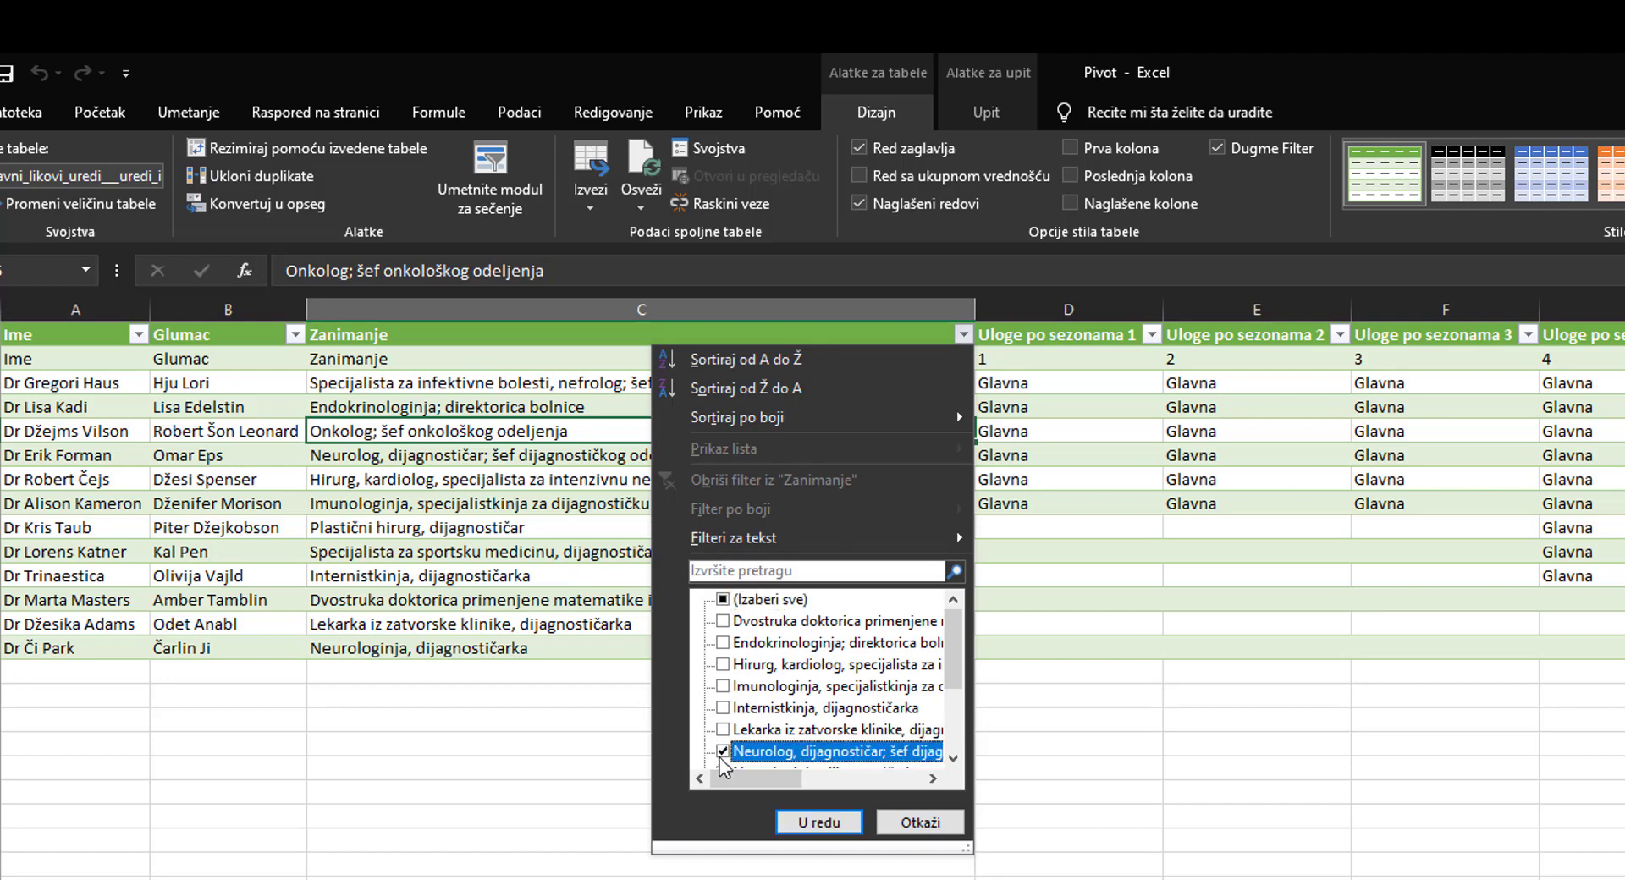
{"action": "left_click", "coordinate": [829, 825]}
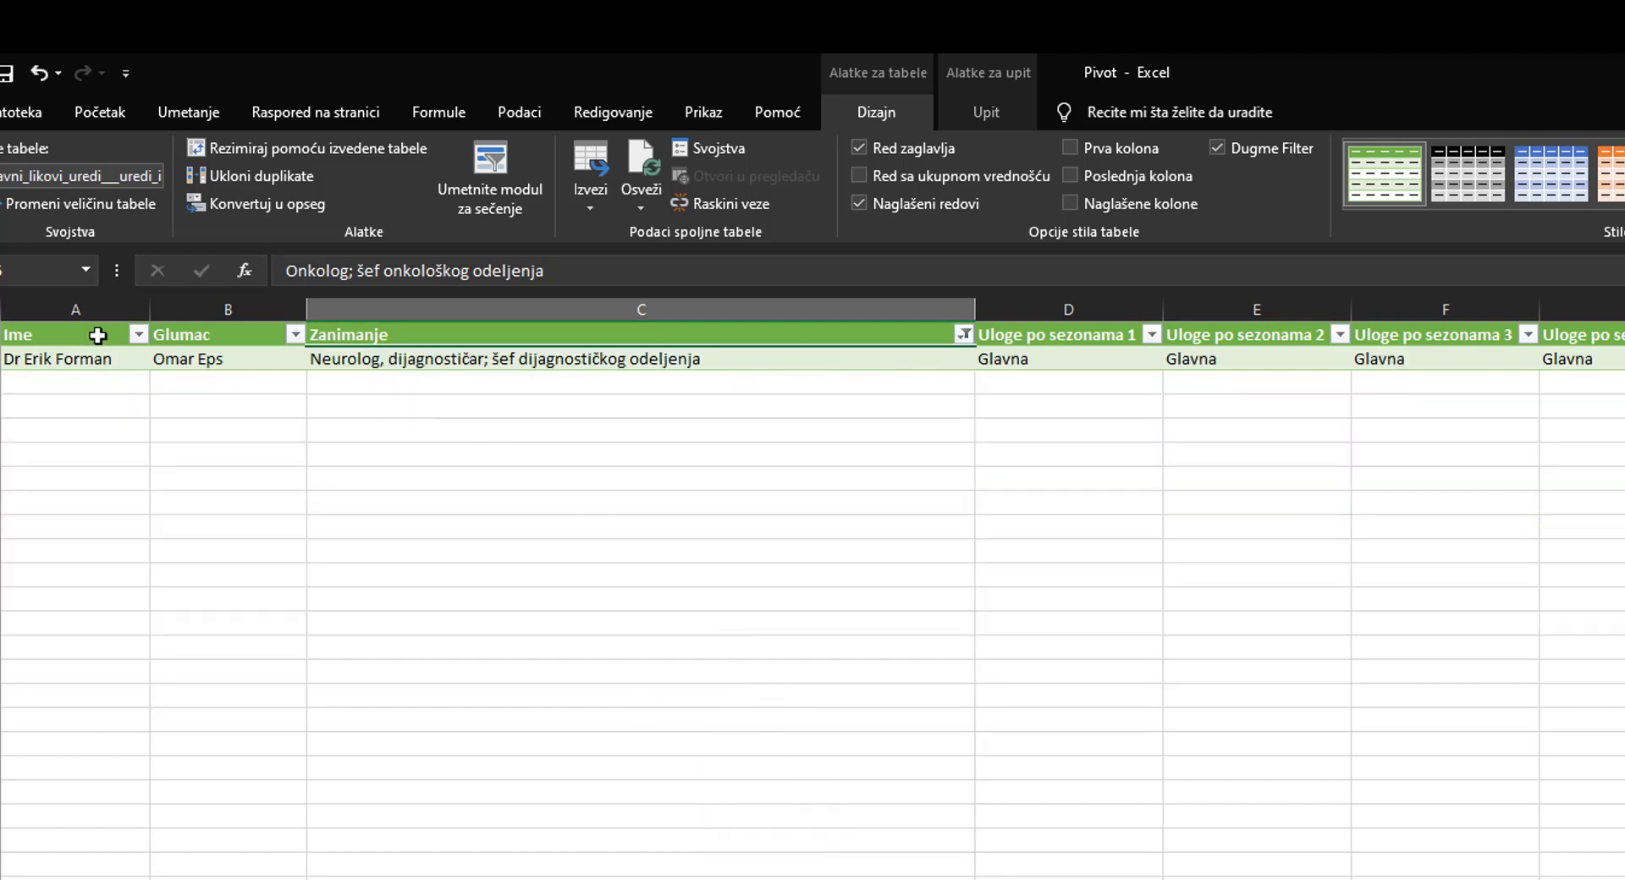
{"action": "left_click_drag", "start_coordinate": [76, 351], "coordinate": [211, 363]}
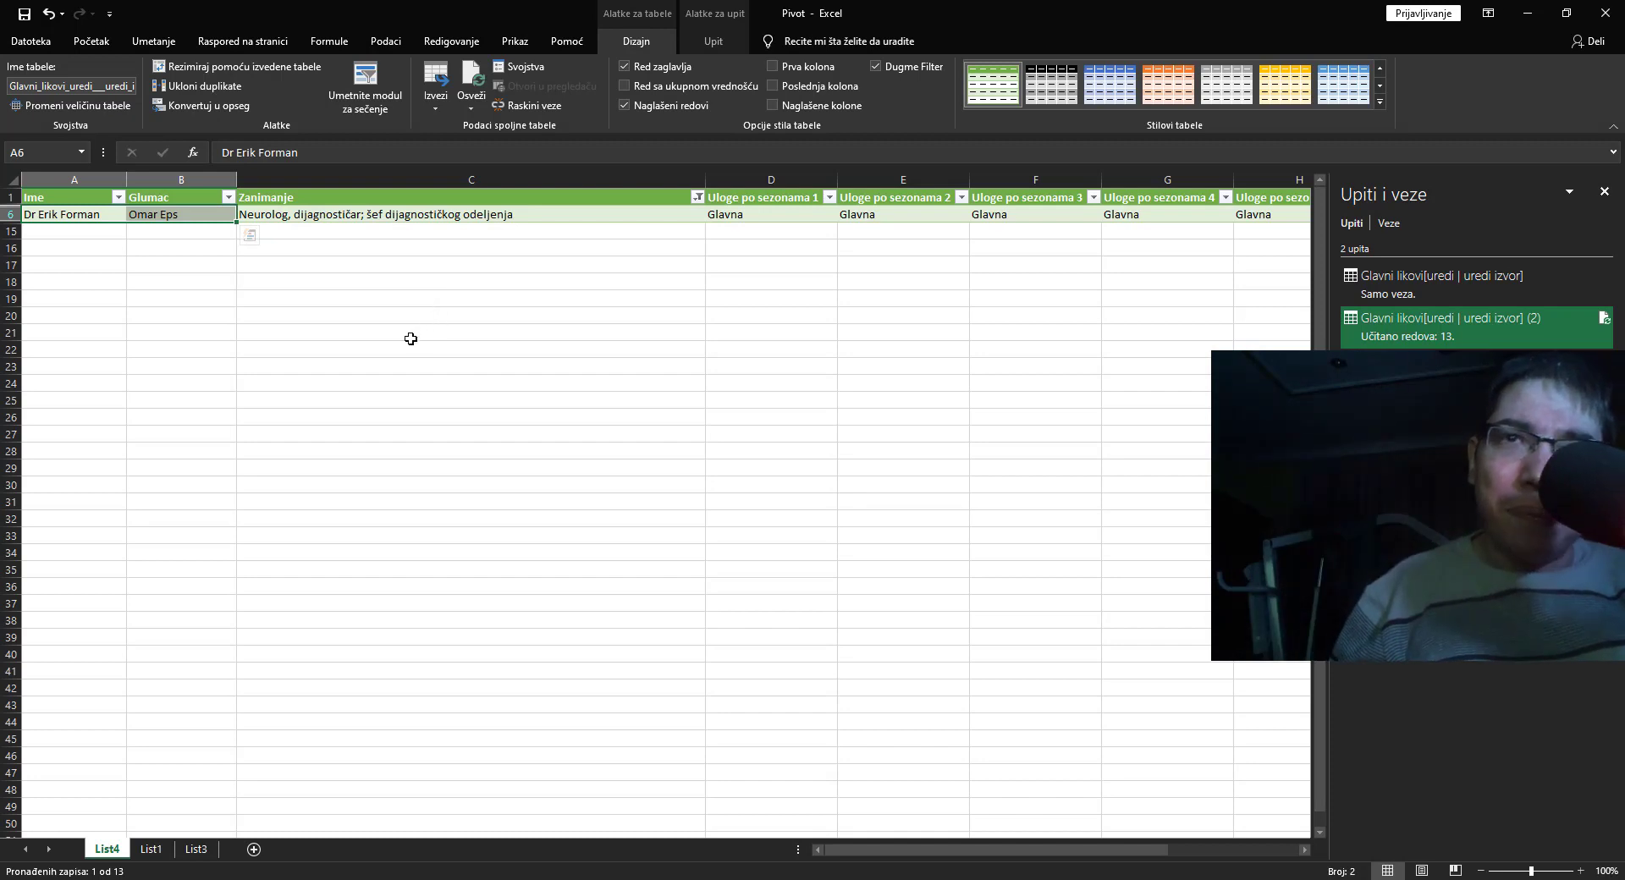
- Show the Upiti i veze pane listing the Glavni likovi queries beside List4
{"action": "left_click", "coordinate": [1619, 865]}
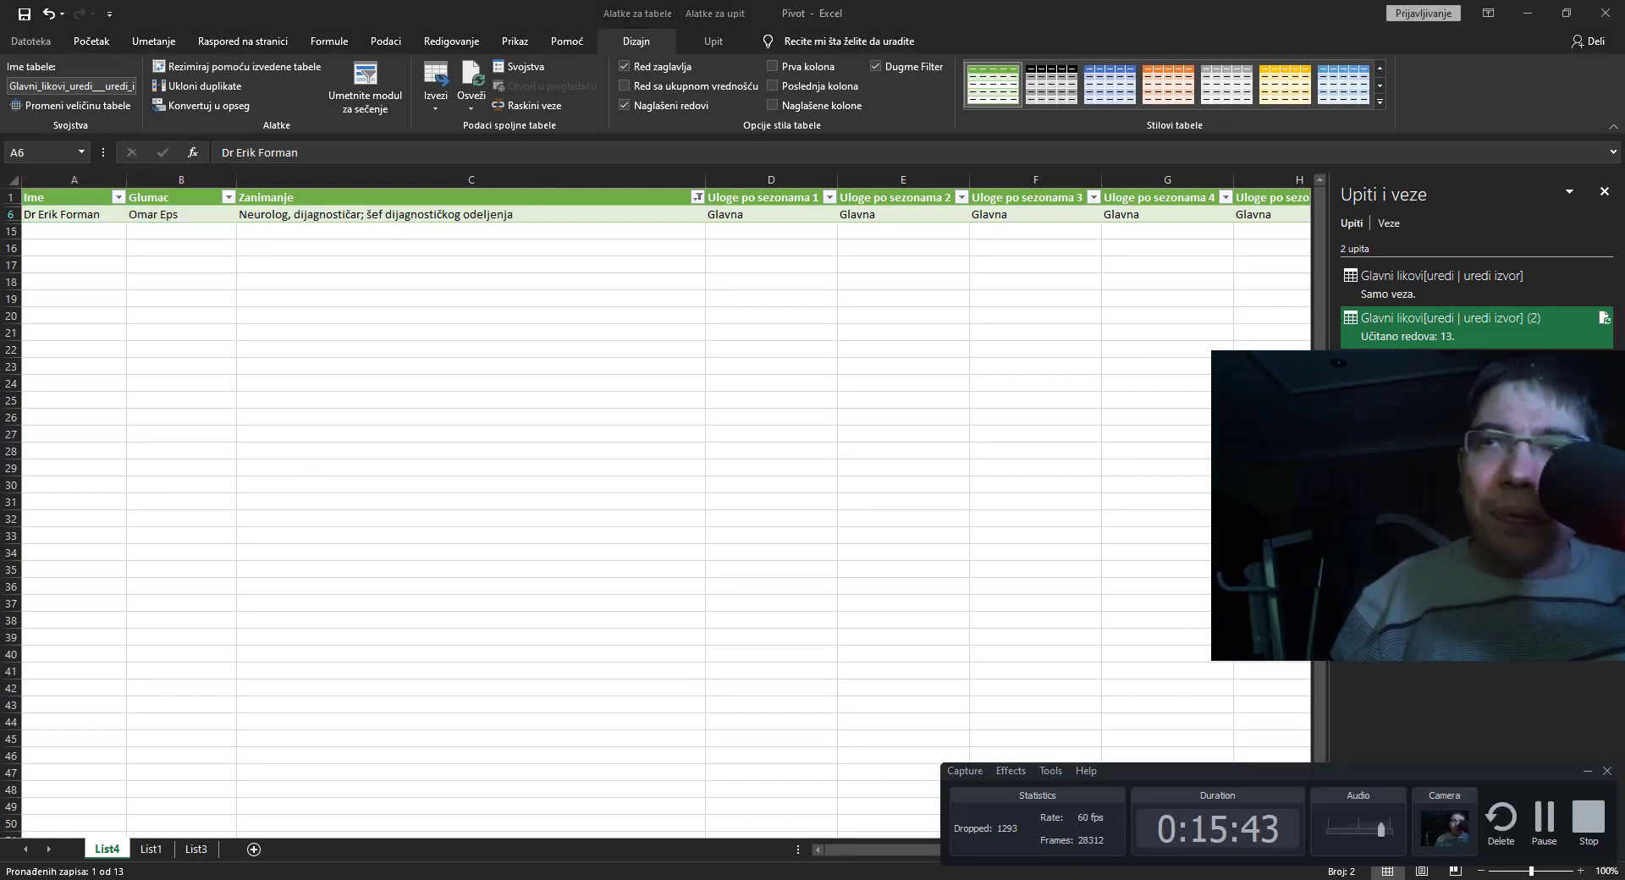